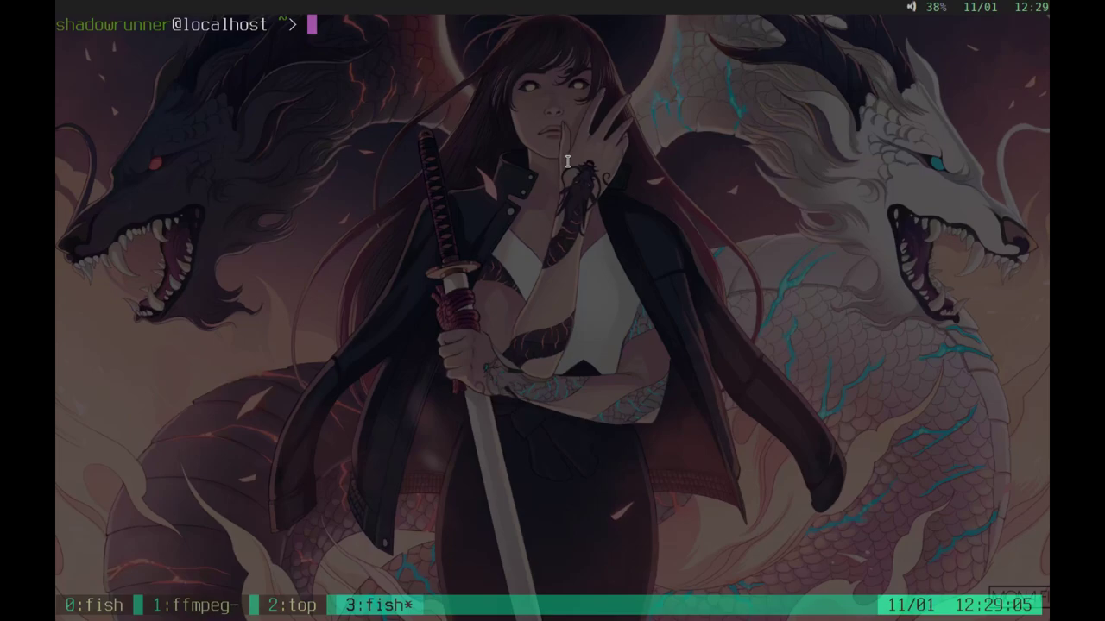
Step: Run 'neofetch --ascii_distro openbsd_small' to print the OpenBSD system summary
text(n)
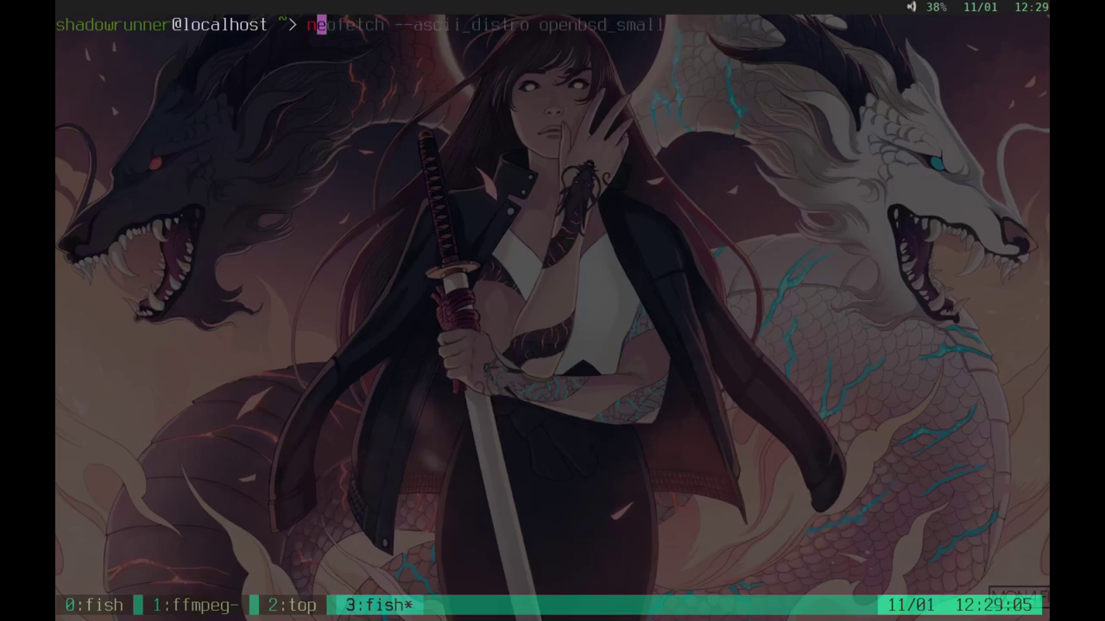
key(Right)
key(Return)
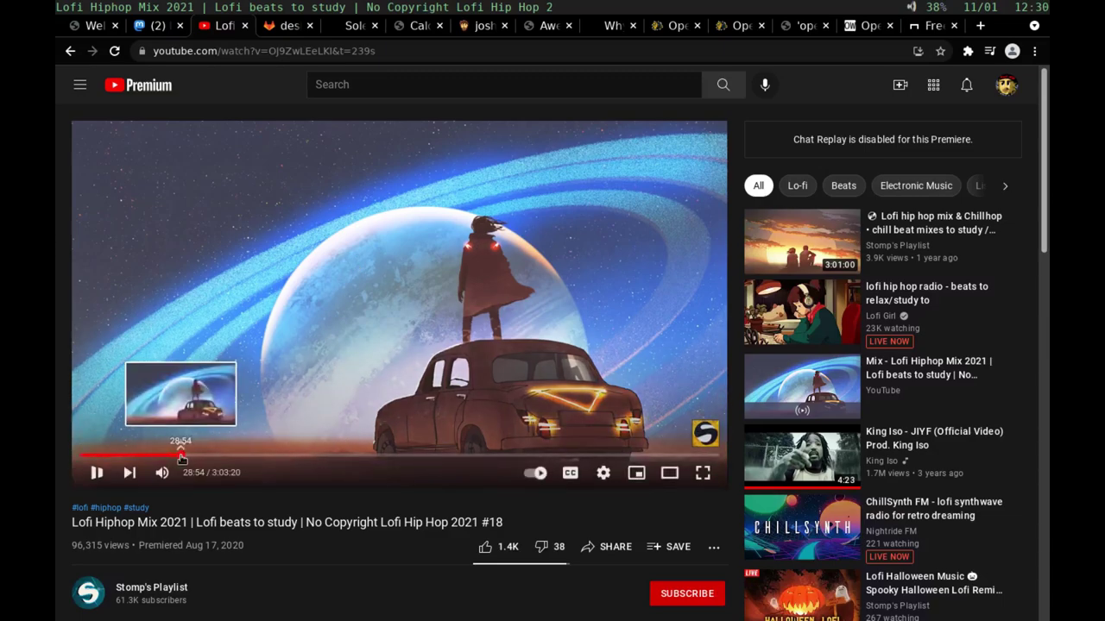
Step: Skip the lofi video ahead to 28:54 and raise the CMixer output volume from 37% to 57%
click(180, 455)
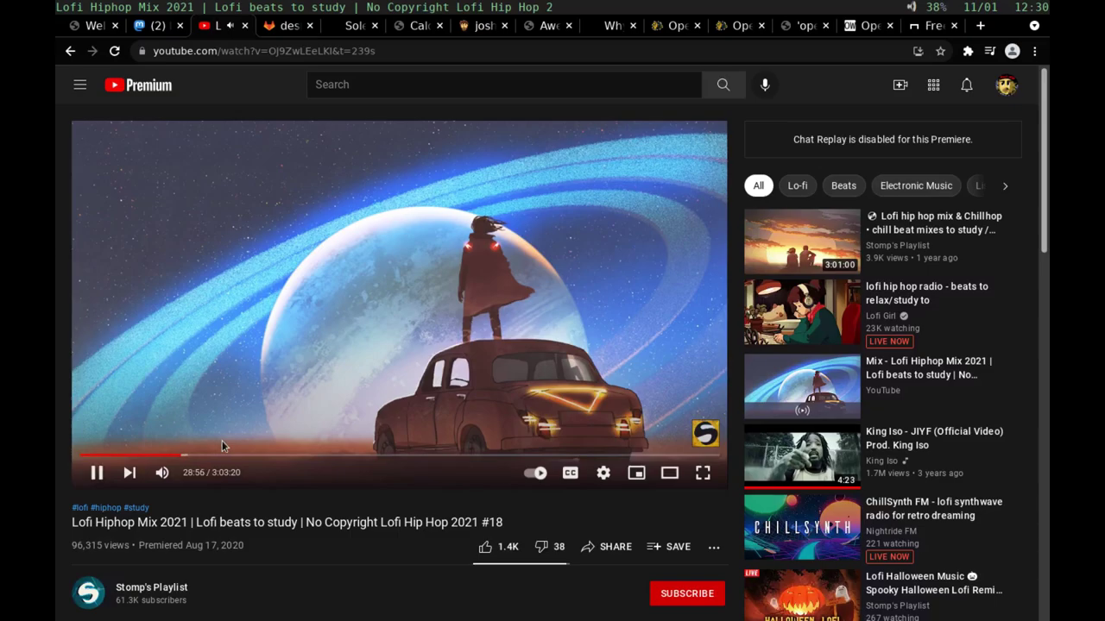
key(super+2)
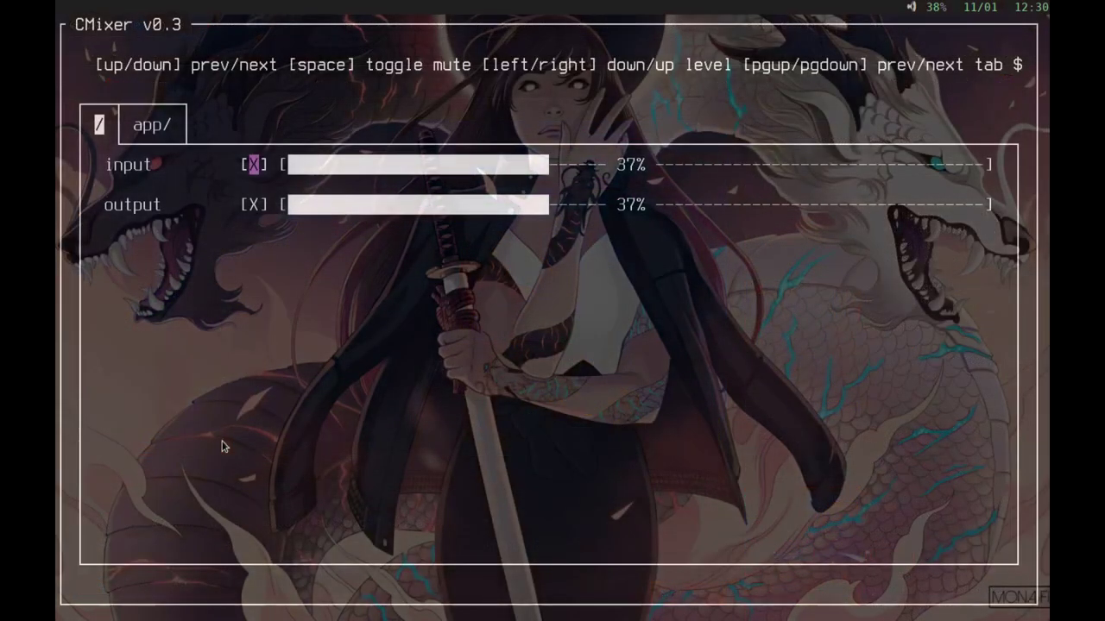
key(Down)
key(Right)
key(Right)
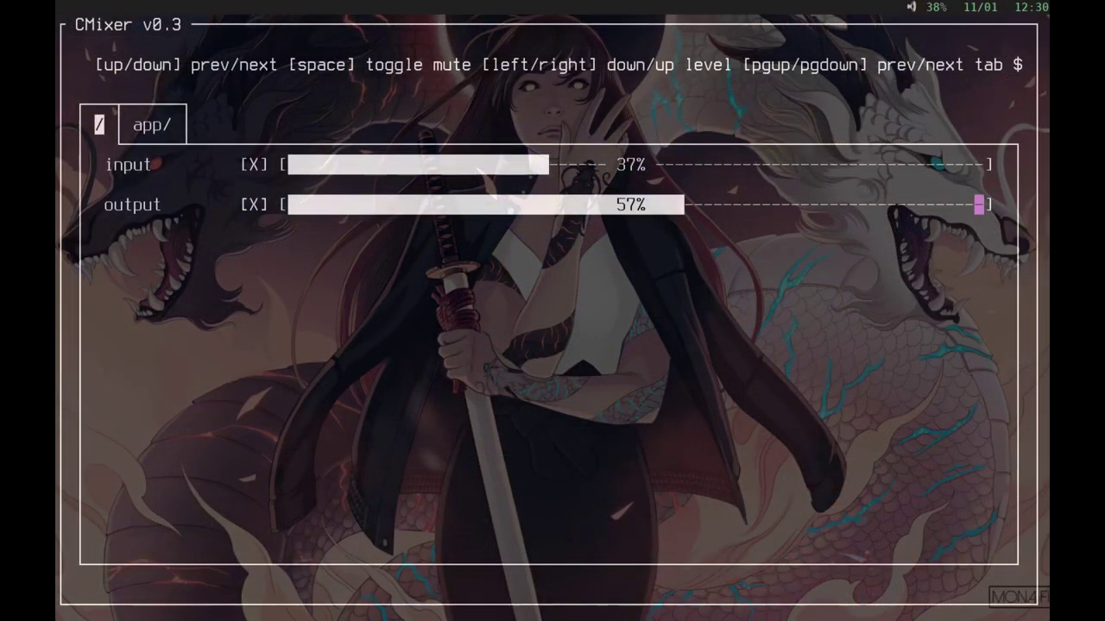
key(Down)
key(super+1)
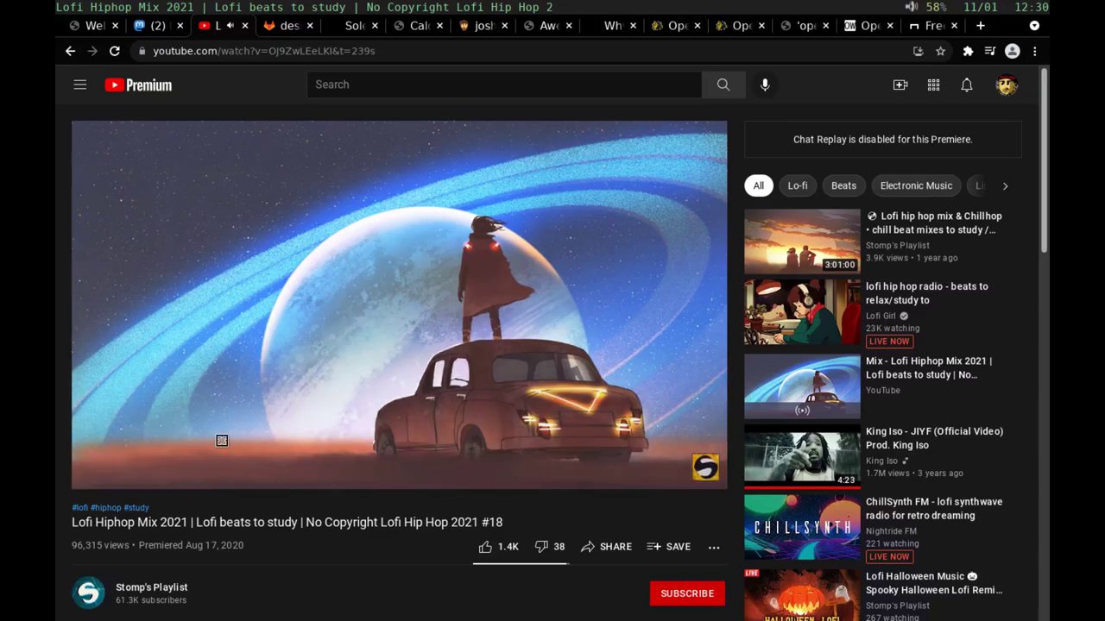
Step: Open ~/.config/sdorfehs/config in vi from the tmux terminal
key(super+2)
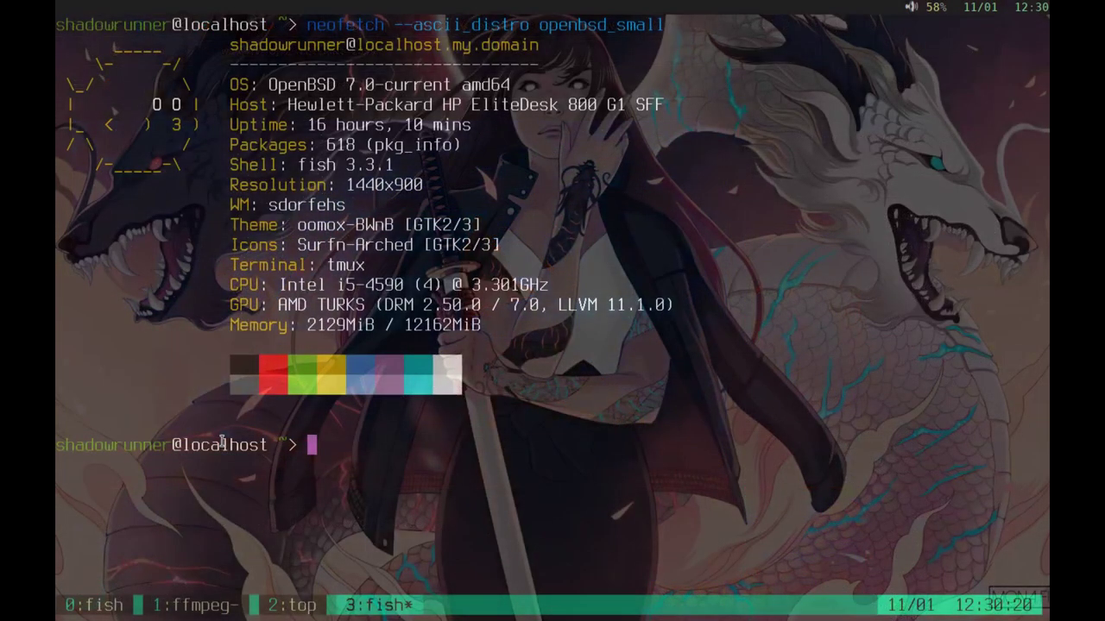
text(v)
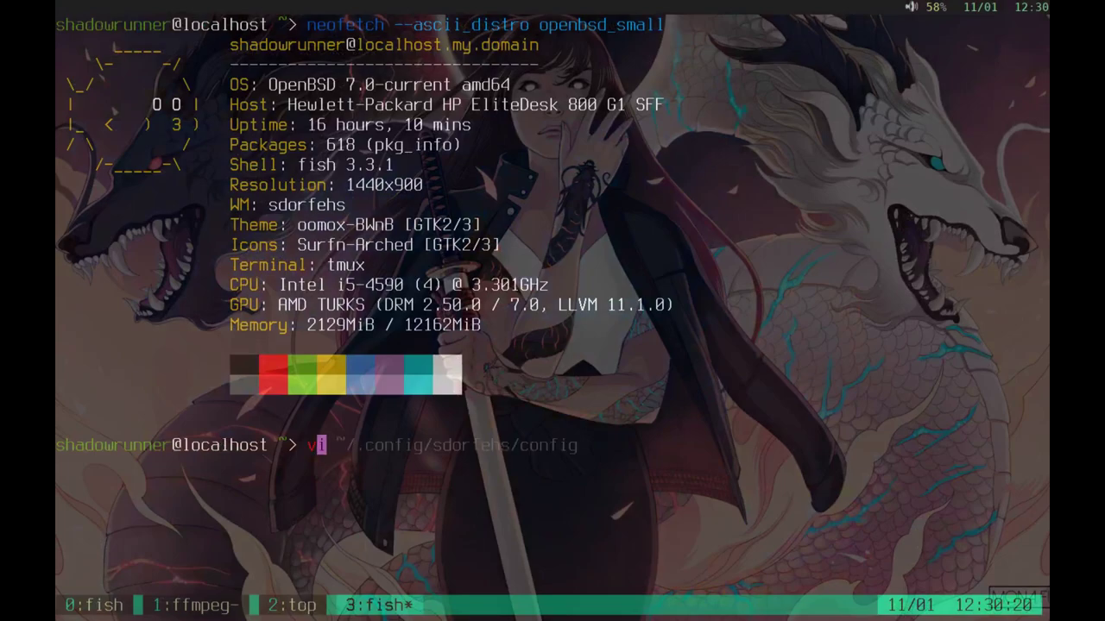
key(Right)
key(Return)
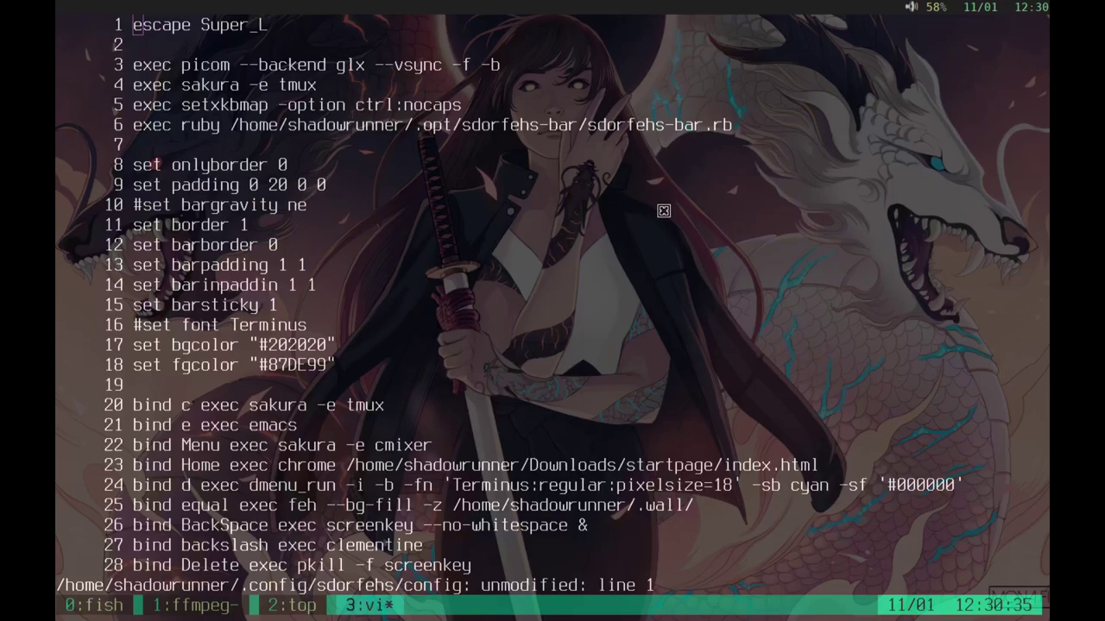
Step: Cycle through the open windows to the Thunar file manager and show the window list
key(Super_L)
key(n)
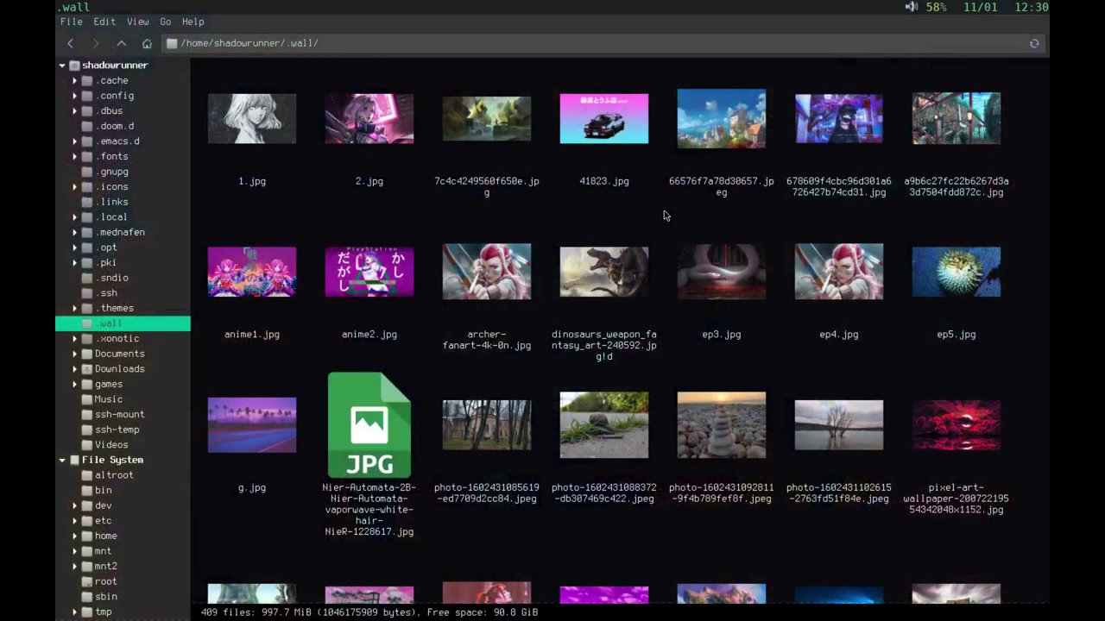
key(Super_L)
key(n)
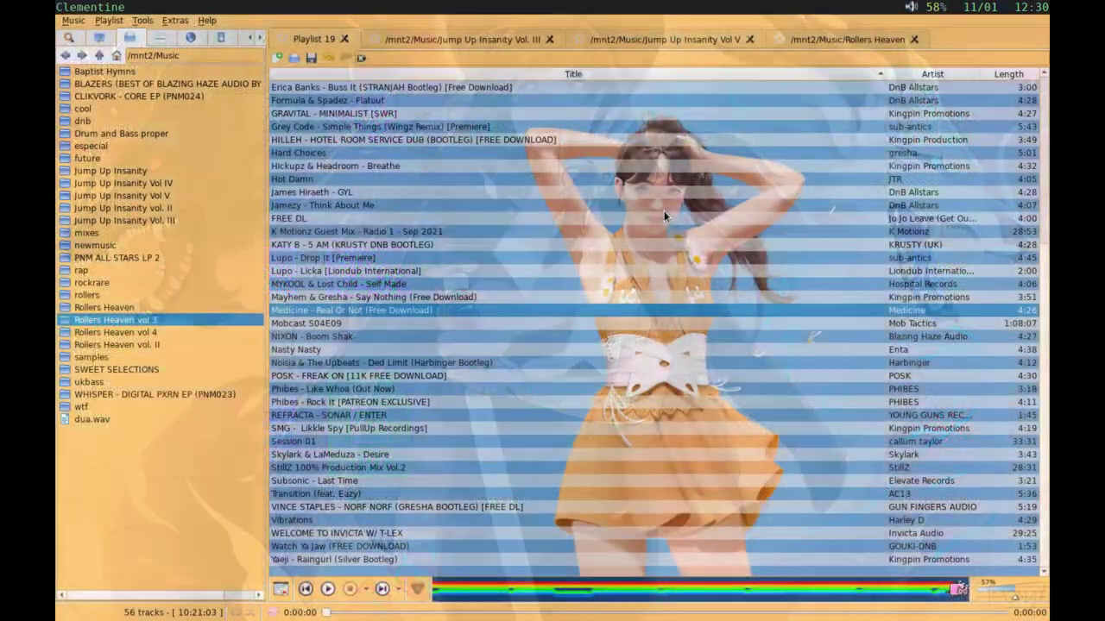
key(super+n)
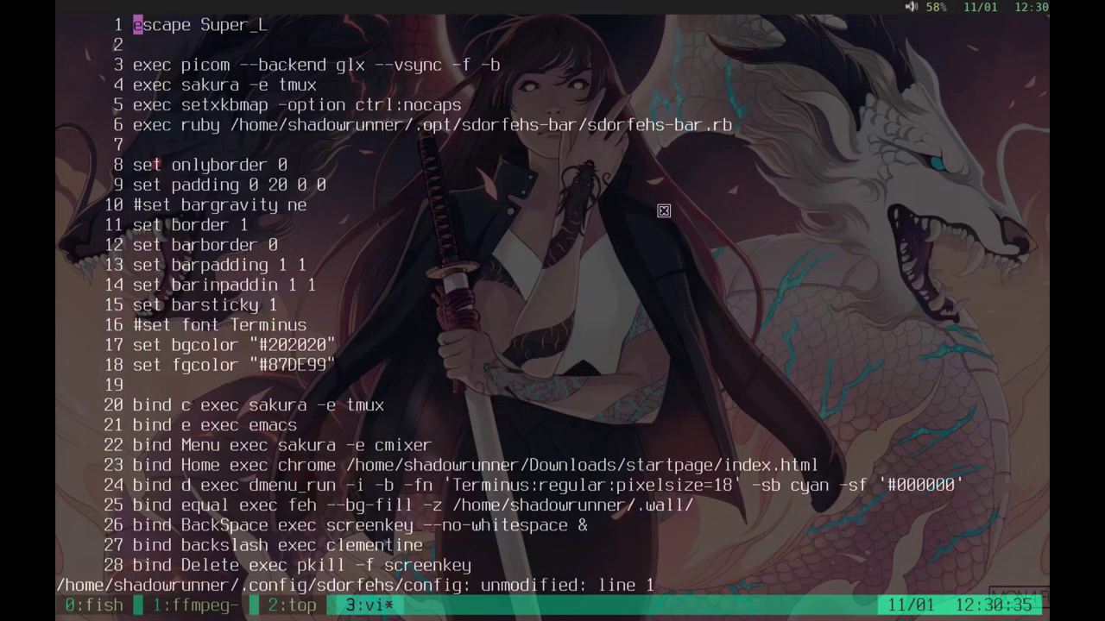
key(super+p)
key(super+n)
key(super+n)
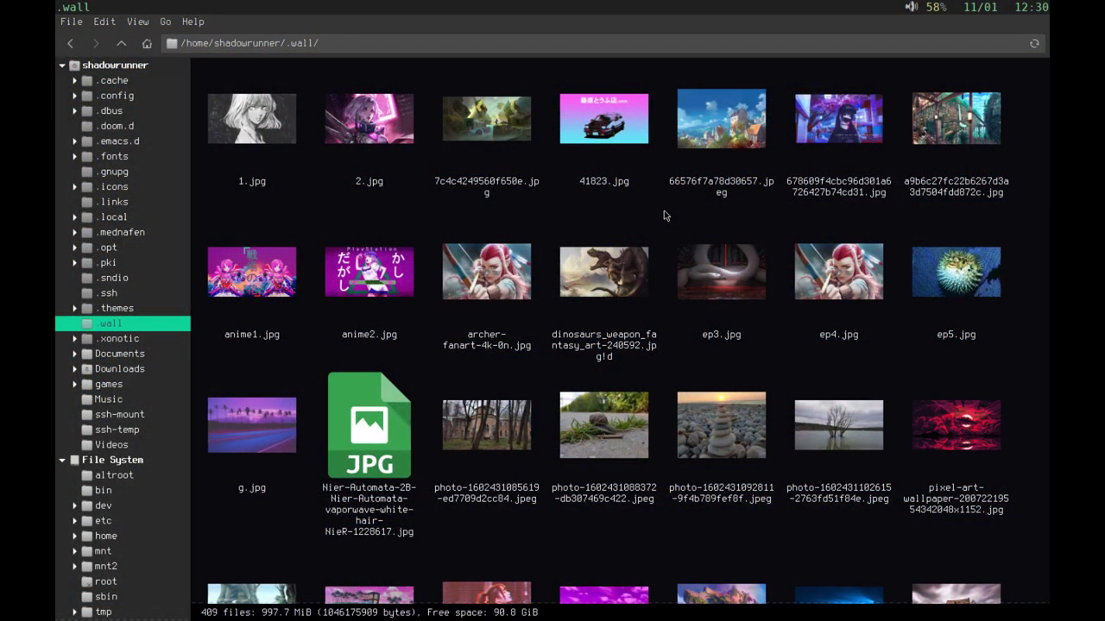
key(alt+Tab)
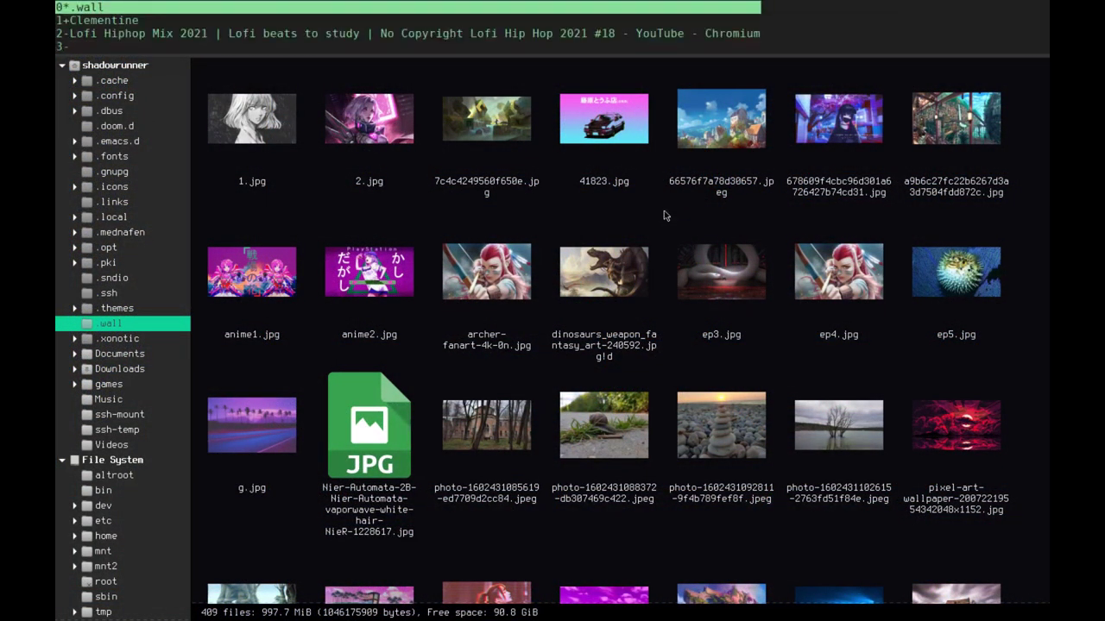
key(Return)
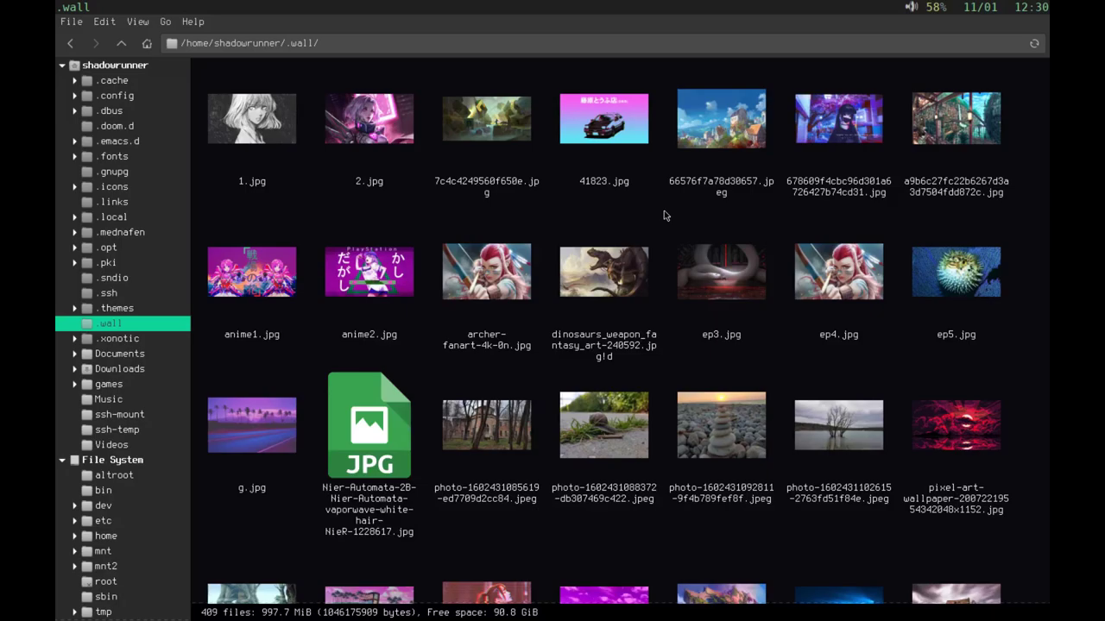
Step: Scroll the .wall folder, open Videos, then cycle through Clementine back to the vi config
scroll(830, 260, down, 5)
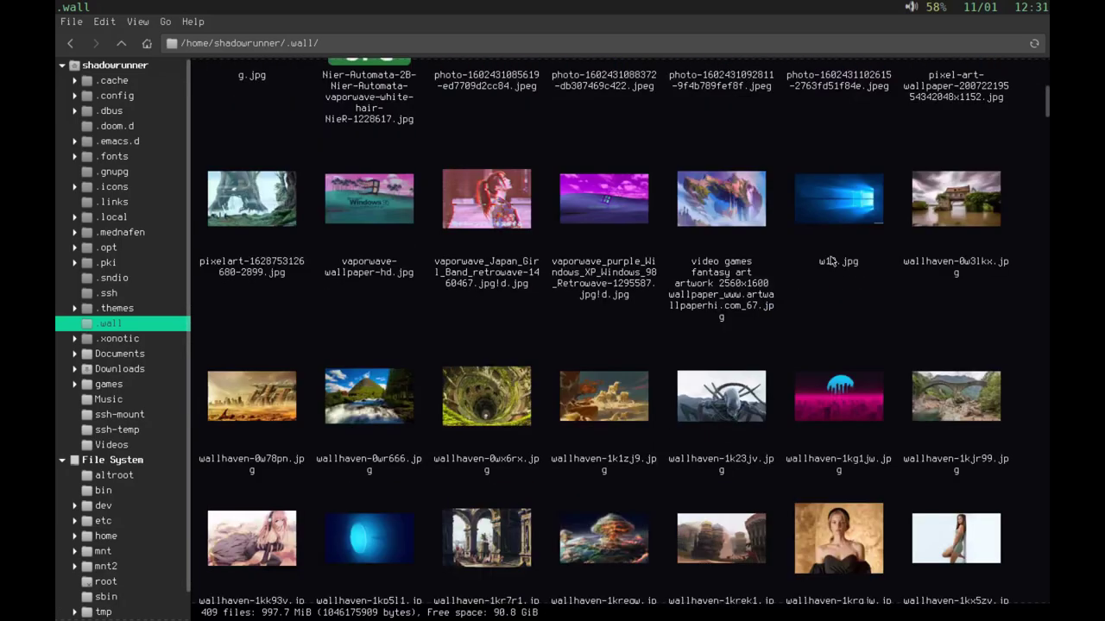
scroll(830, 260, up, 5)
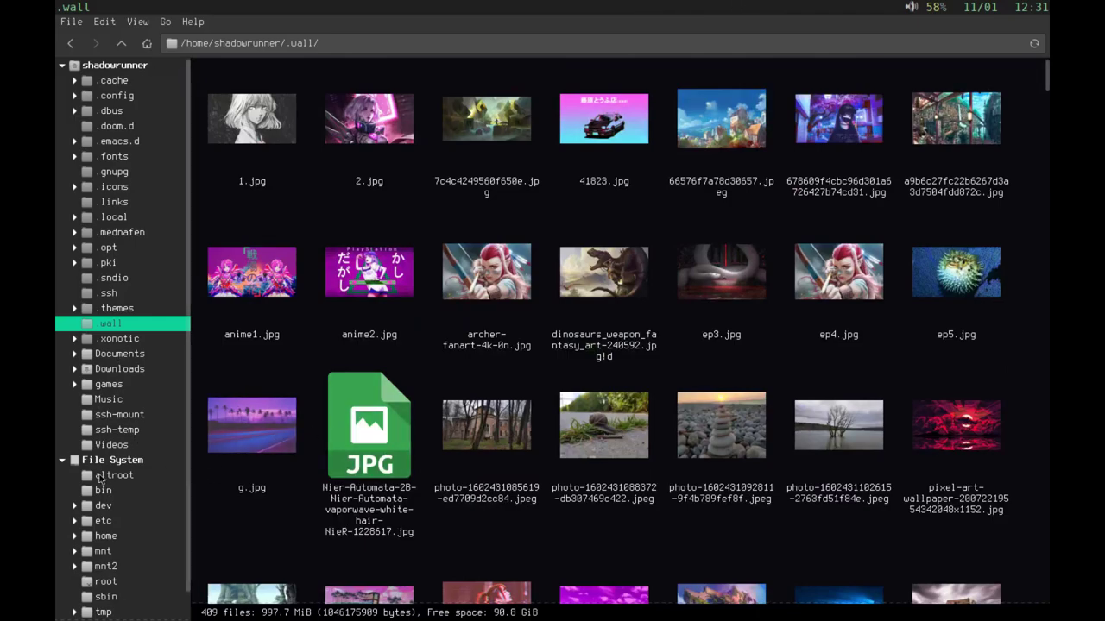
click(99, 447)
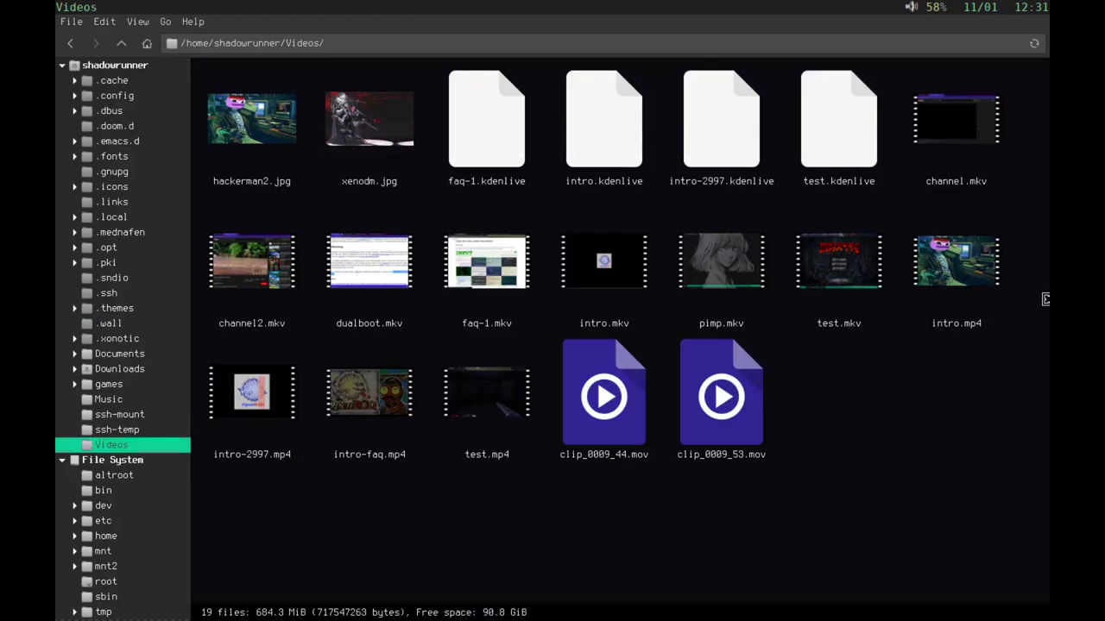
key(alt+Tab)
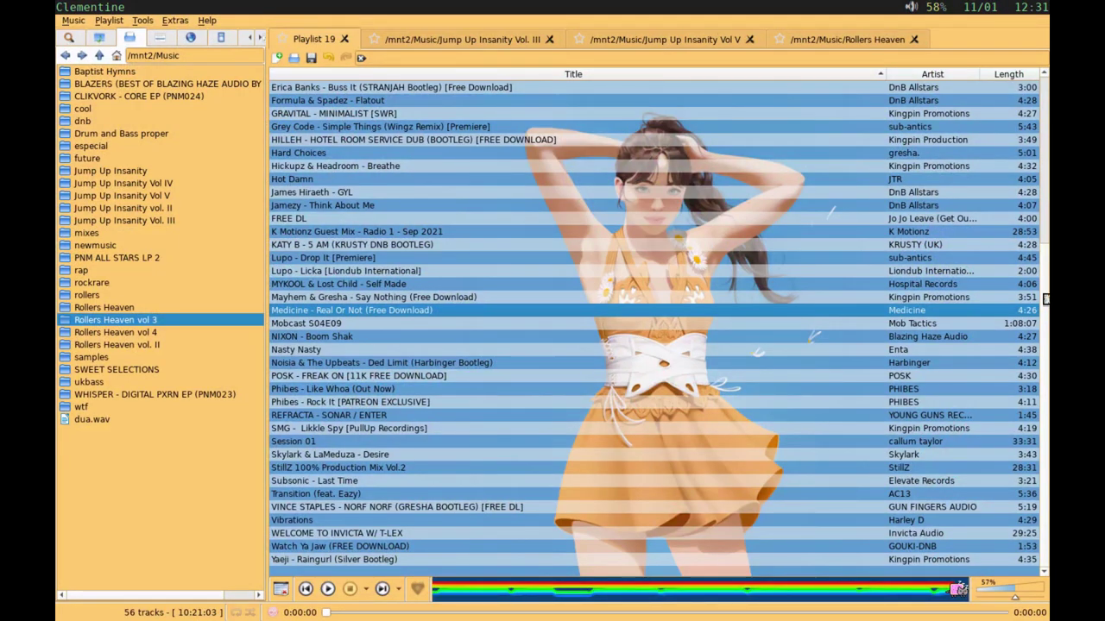
key(alt+Tab)
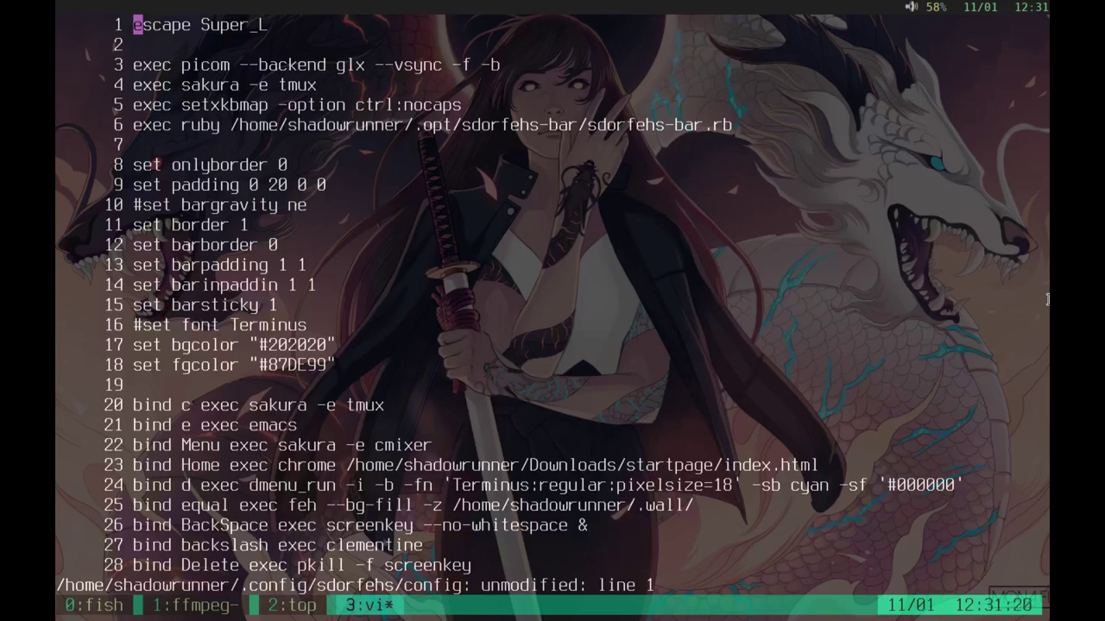
Step: Show the sdorfehs key-bindings help with Super_L then ?
key(Super_L)
key(question)
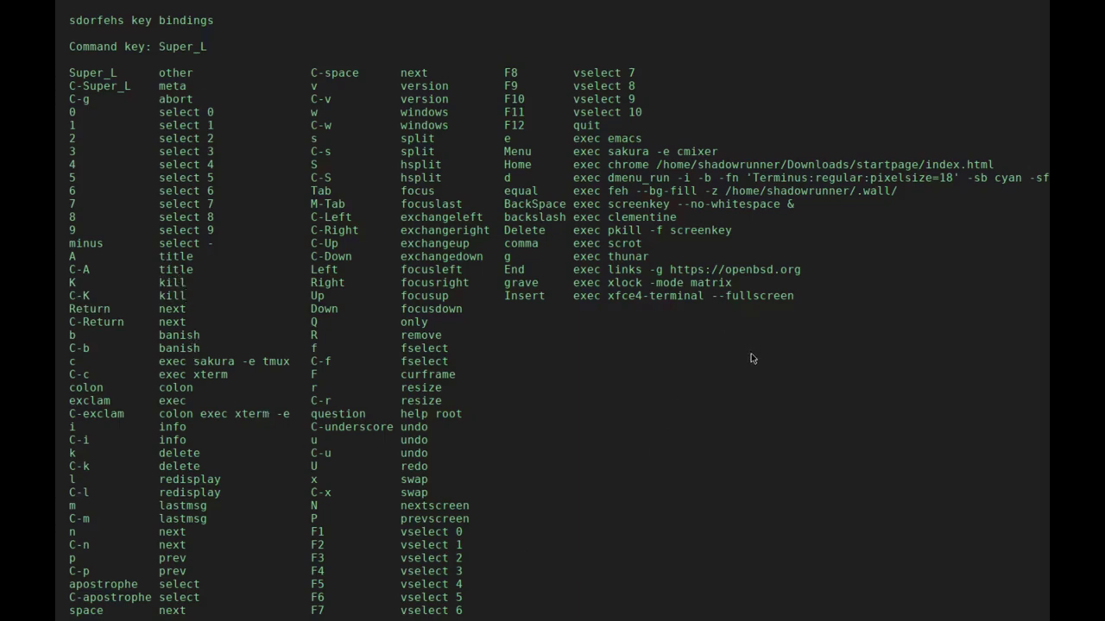
Step: Split the screen side by side with Clementine in the new frame, then remove that frame
key(Escape)
key(Super_L)
key(shift+s)
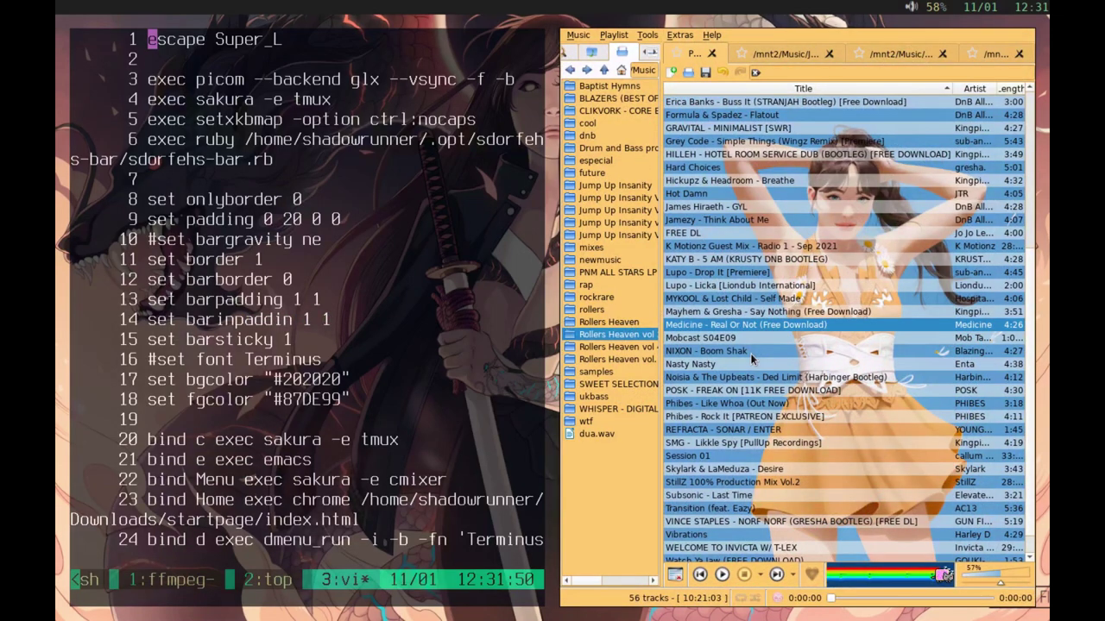
key(Super_L)
key(shift+q)
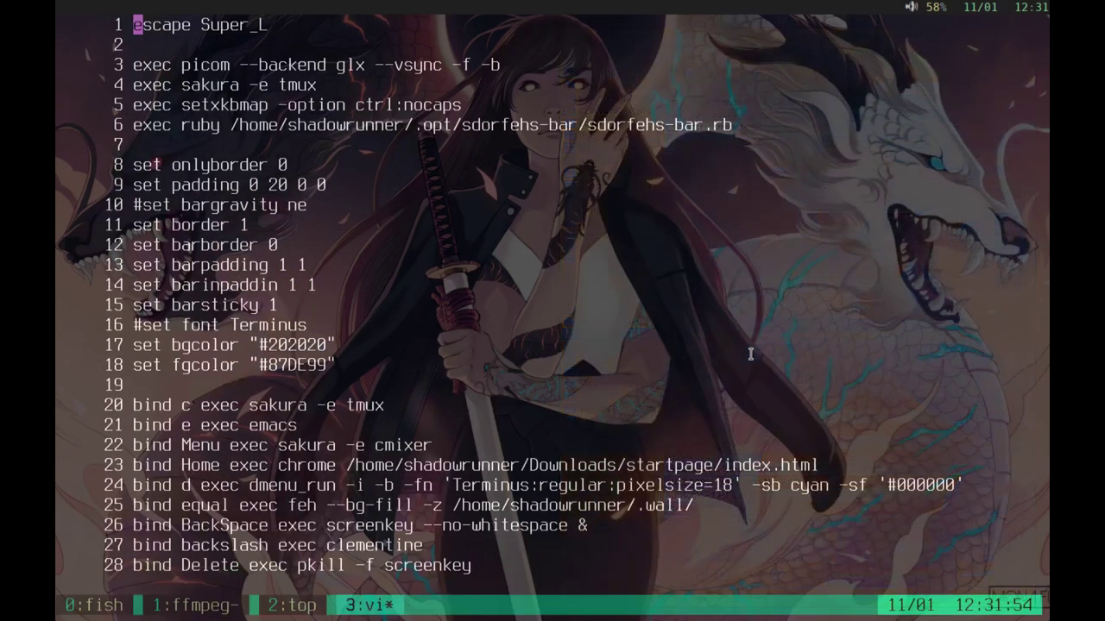
Step: Split the screen top and bottom with Clementine below, remove it, and show then close the help
key(Super_L)
key(s)
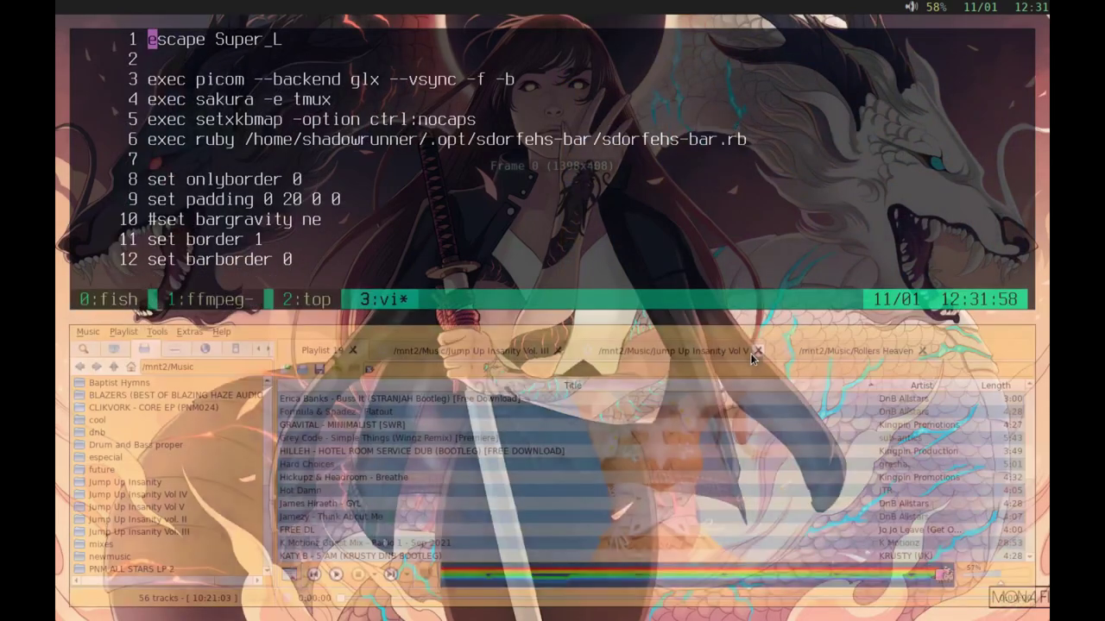
click(752, 353)
key(Super_L)
key(R)
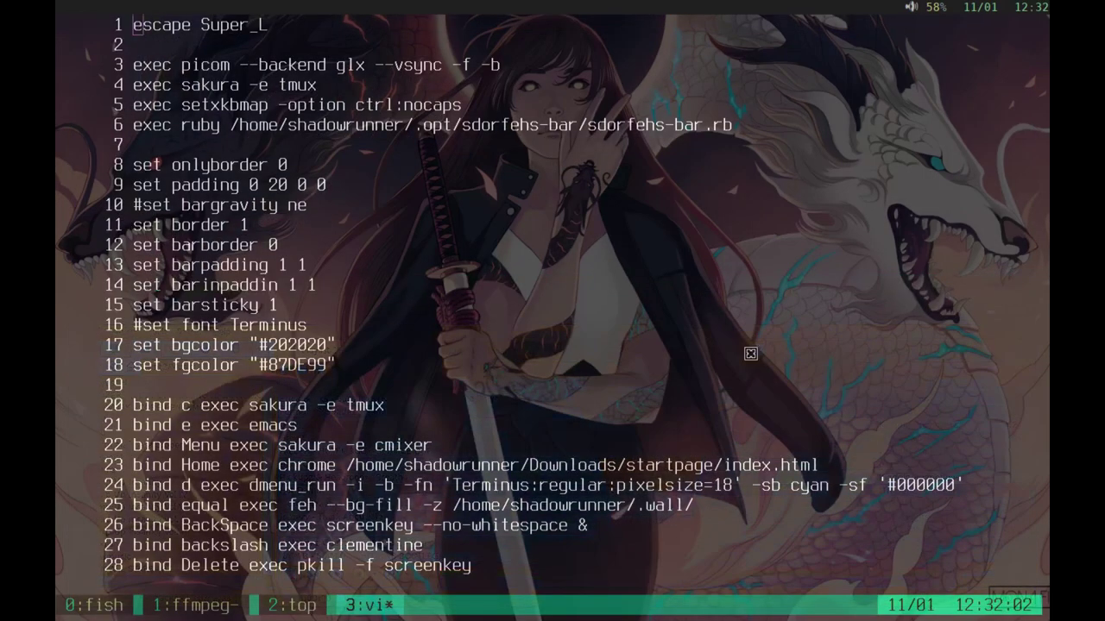
key(Super_L)
key(question)
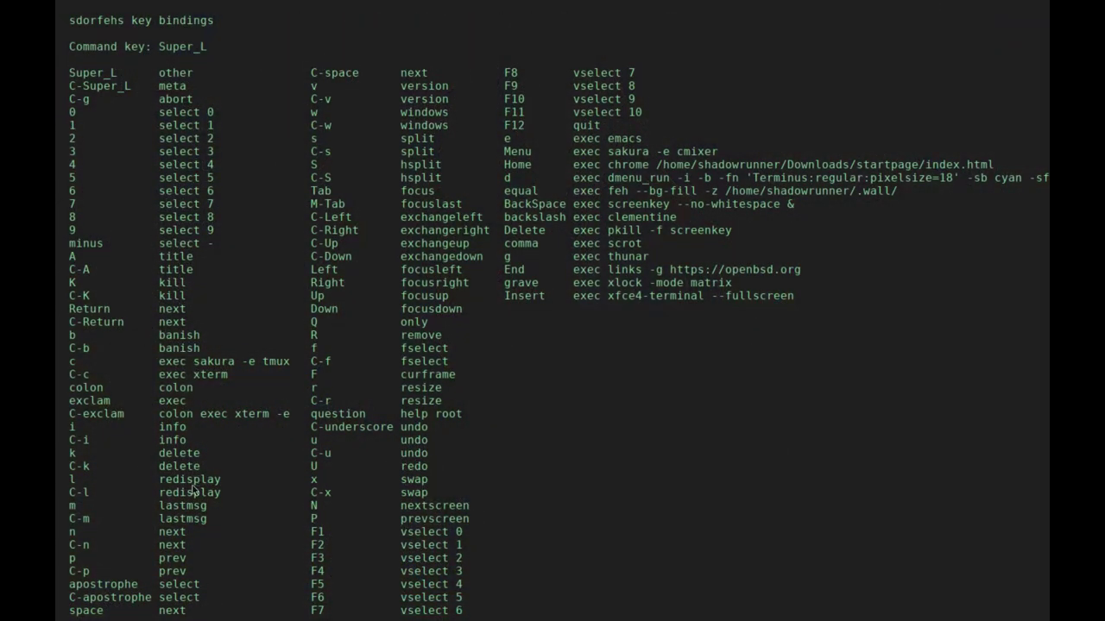
key(Escape)
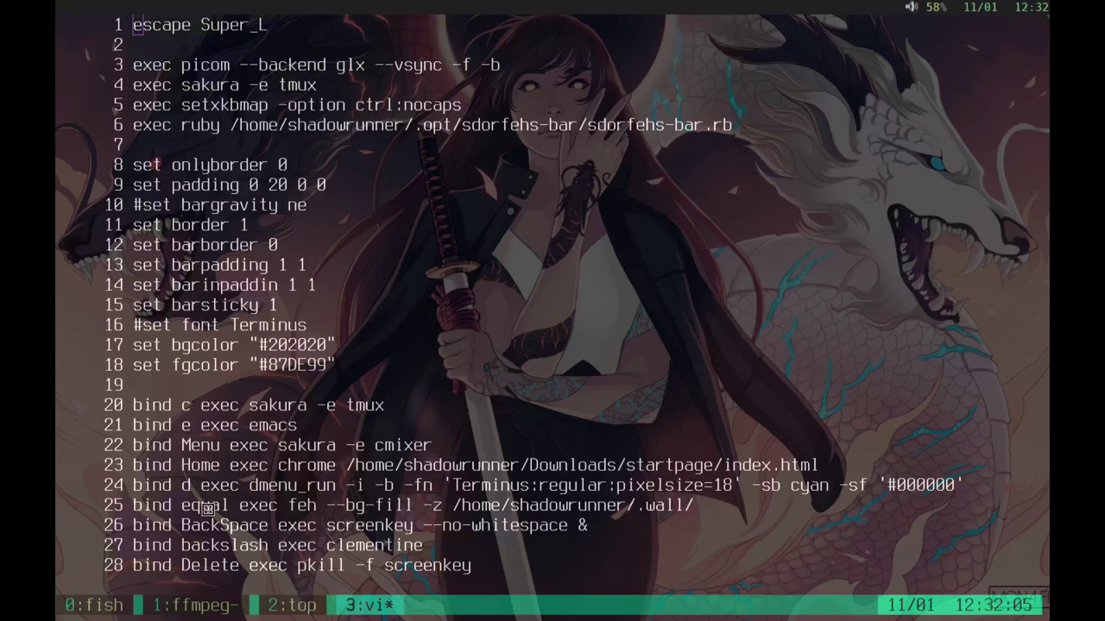
Step: Enter 'quit' instead of 'restart' at the sdorfehs command prompt to exit the window manager
key(Super_L)
key(colon)
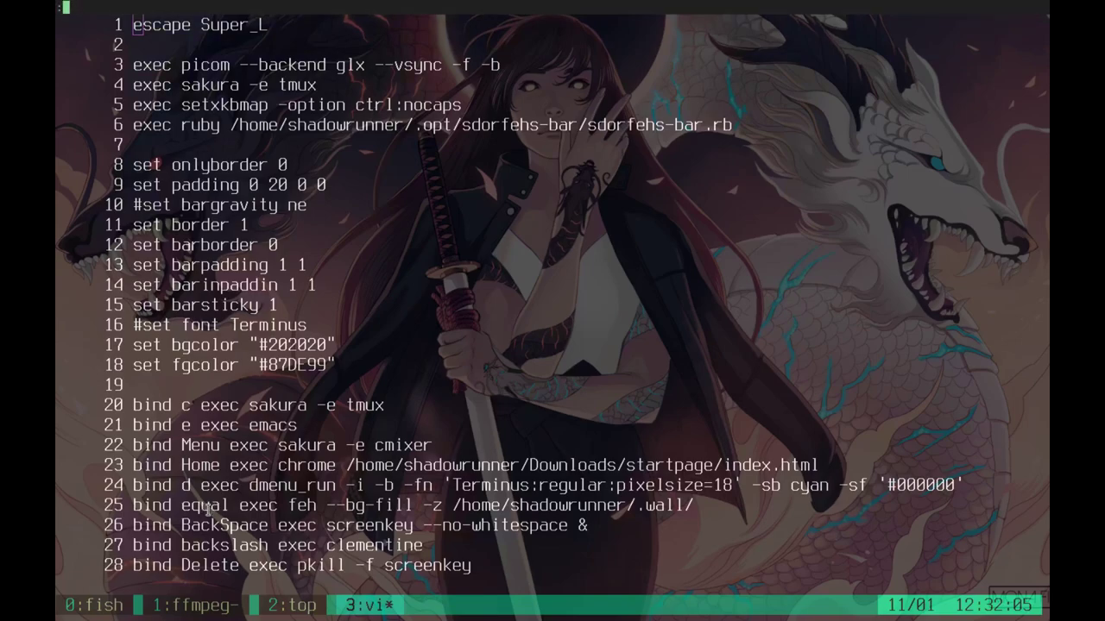
text(restart)
key(BackSpace)
key(BackSpace)
key(BackSpace)
key(BackSpace)
key(BackSpace)
key(BackSpace)
key(BackSpace)
text(quit)
key(Return)
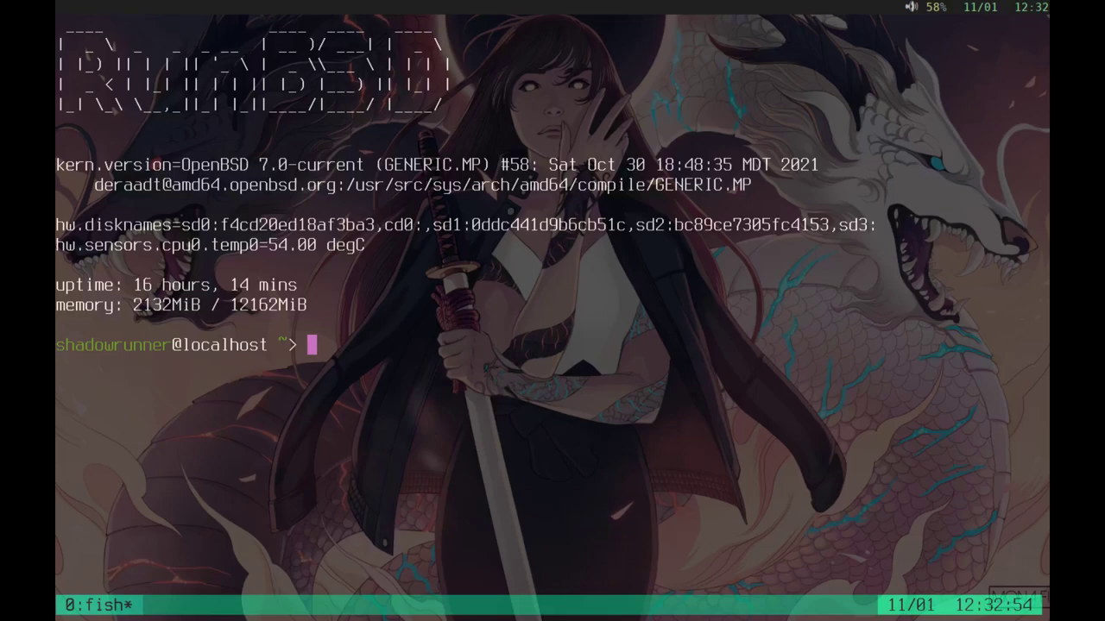
Step: Open a new tmux window and split it into stacked panes
key(ctrl+b)
key(c)
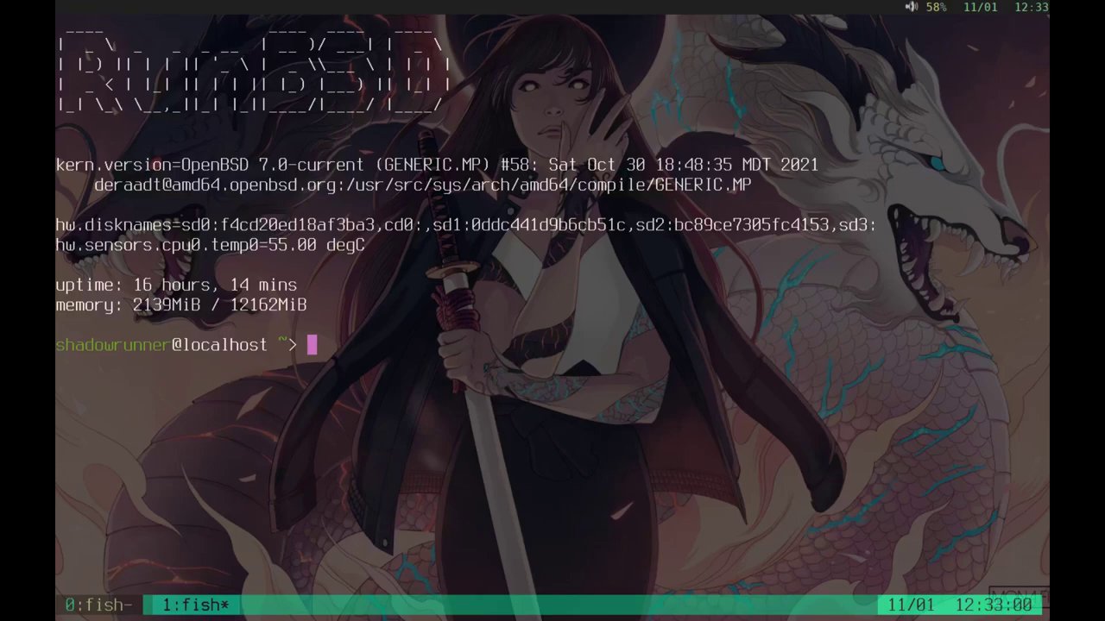
key(ctrl+b)
key(quotedbl)
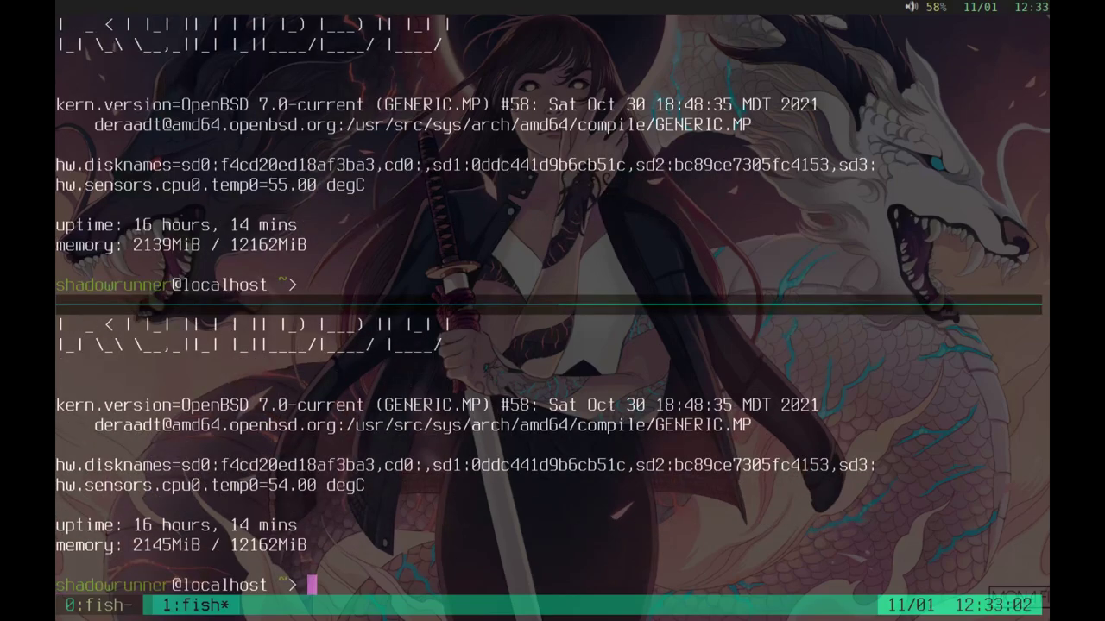
Step: Close the upper shell pane with 'exit'
text(exit)
key(ctrl+b)
key(Up)
text(hello!)
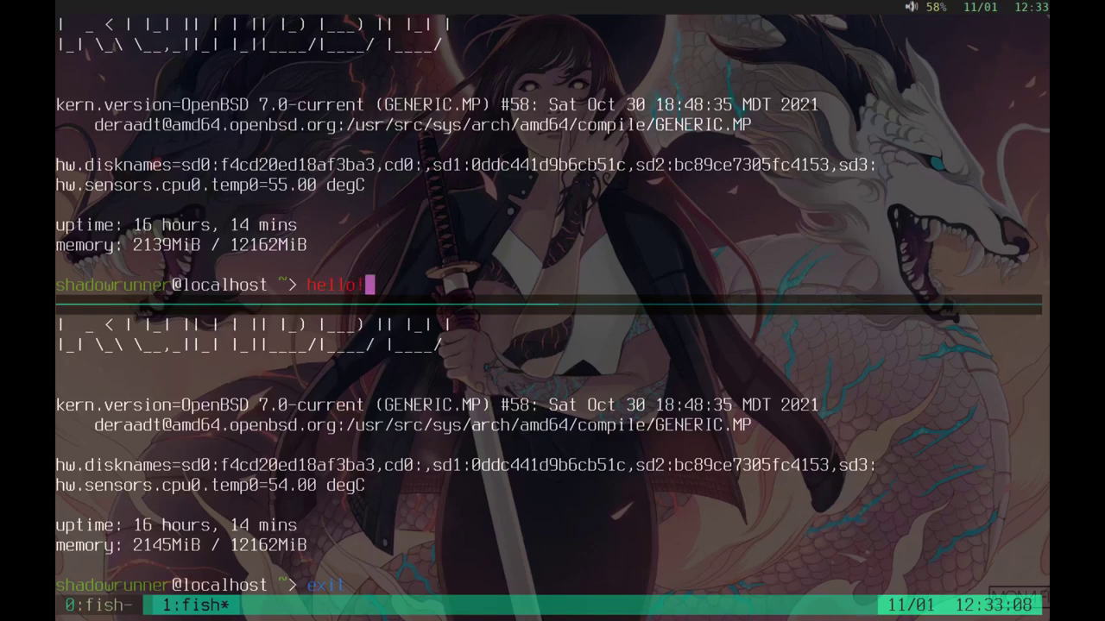
key(BackSpace)
key(BackSpace)
key(BackSpace)
key(BackSpace)
key(BackSpace)
key(BackSpace)
text(e)
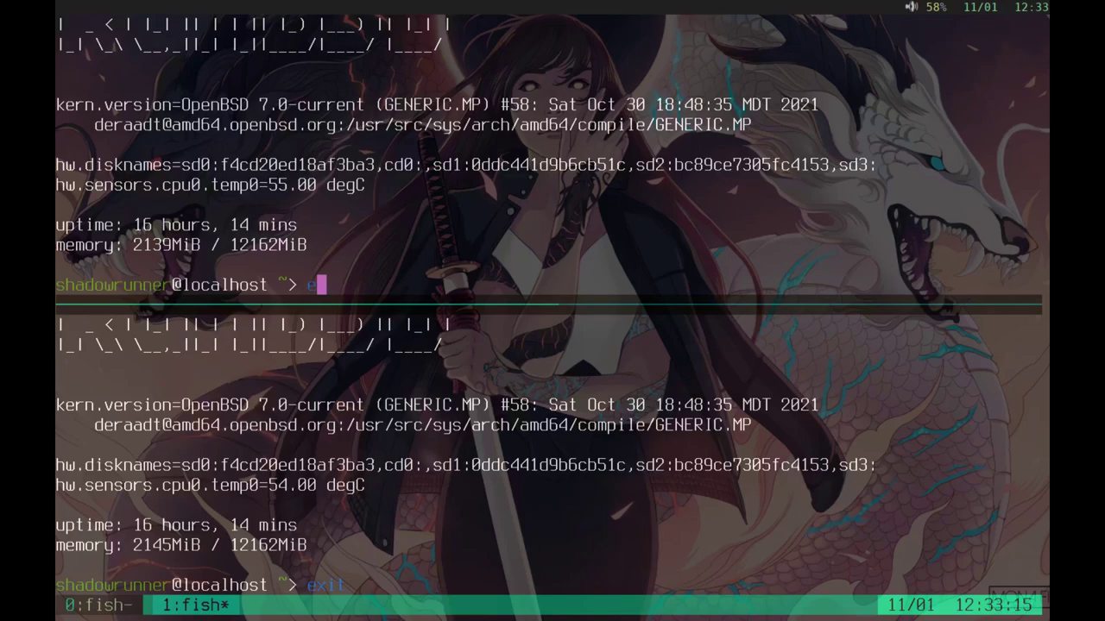
text(xit)
key(Return)
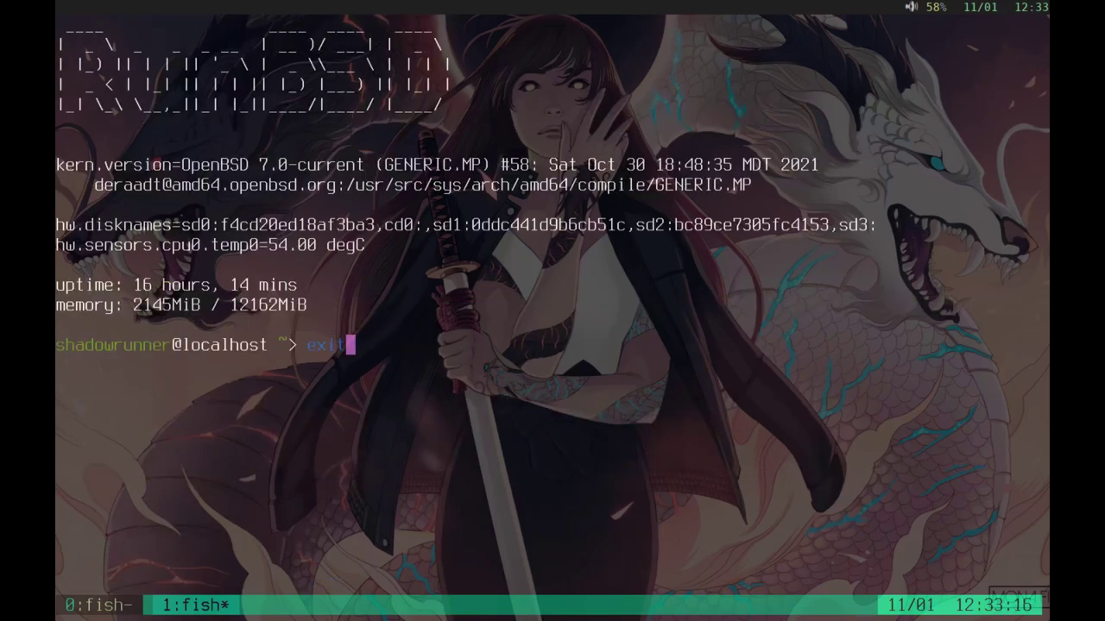
Step: Clear the terminal with clr and split the window into side-by-side panes
key(BackSpace)
key(BackSpace)
key(BackSpace)
key(BackSpace)
text(clr)
key(Return)
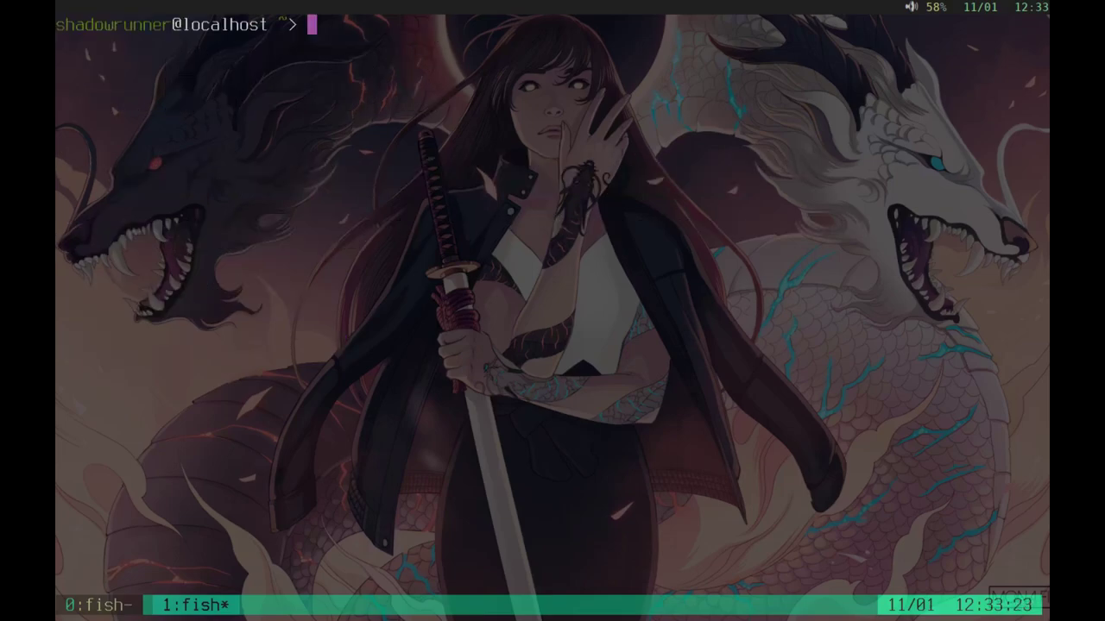
key(ctrl+b)
key(percent)
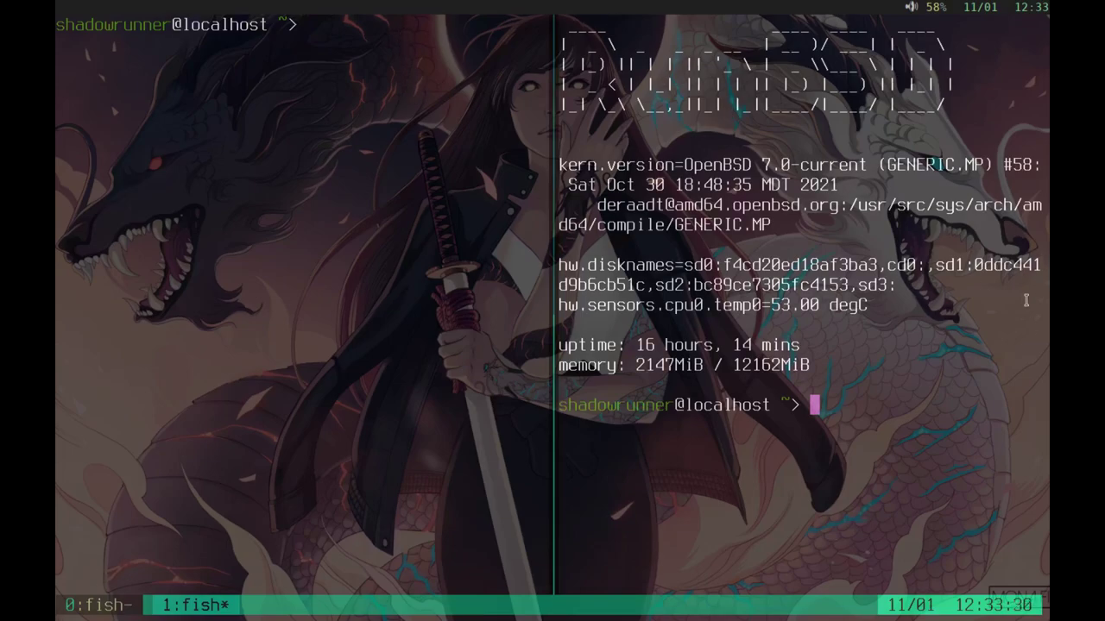
Step: Close the right-hand pane with Ctrl+D
key(ctrl+d)
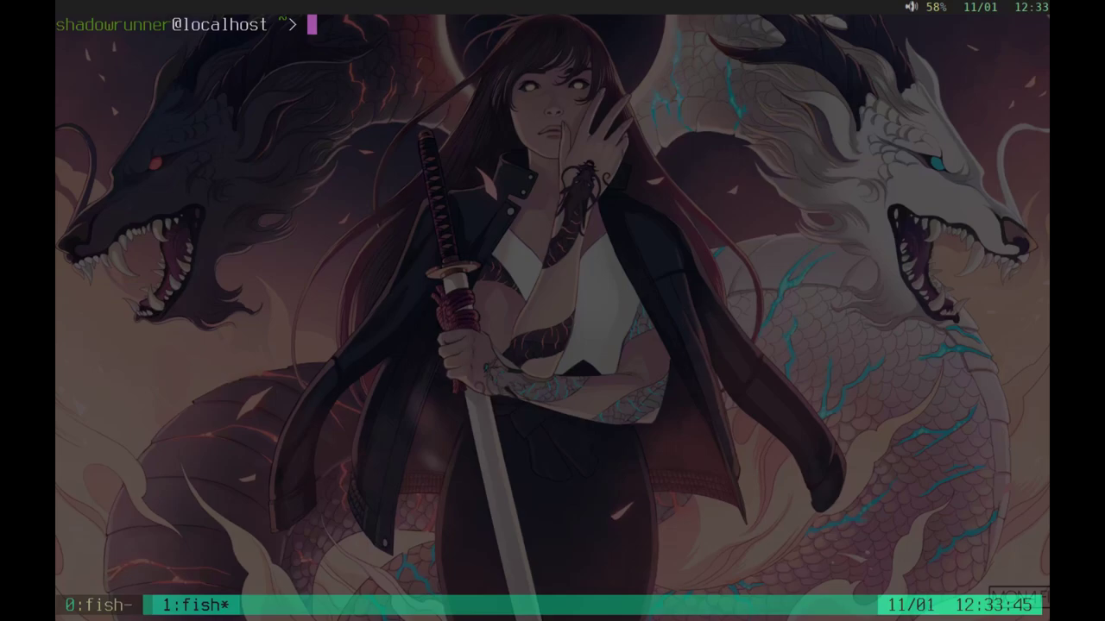
Step: Bring up the sdorfehs key-bindings list, then dismiss it
text(?)
key(BackSpace)
key(super+question)
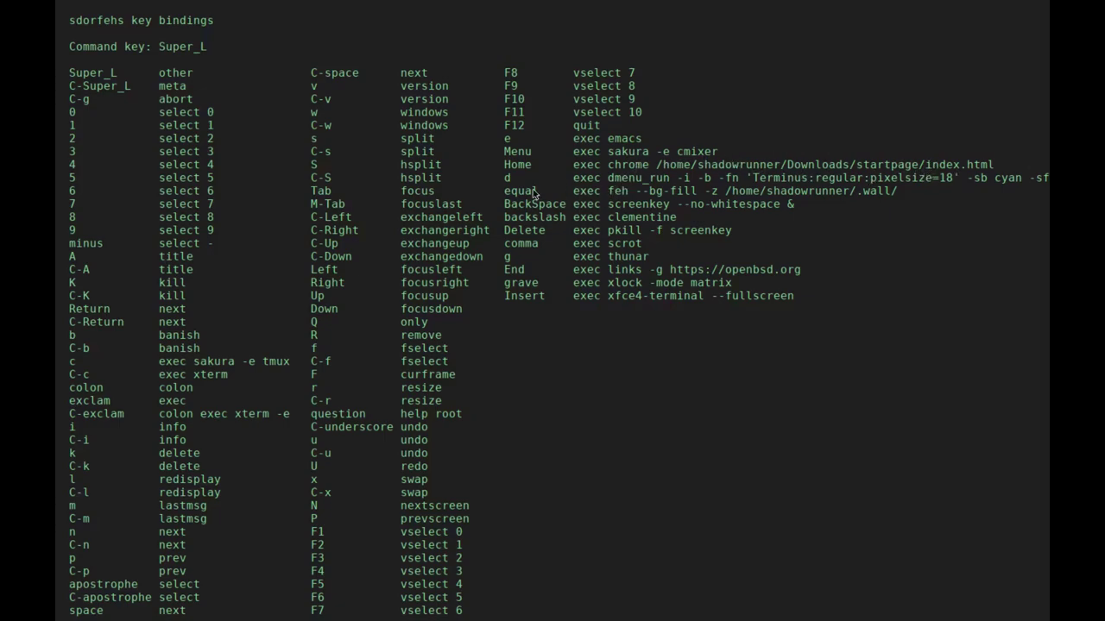
key(Escape)
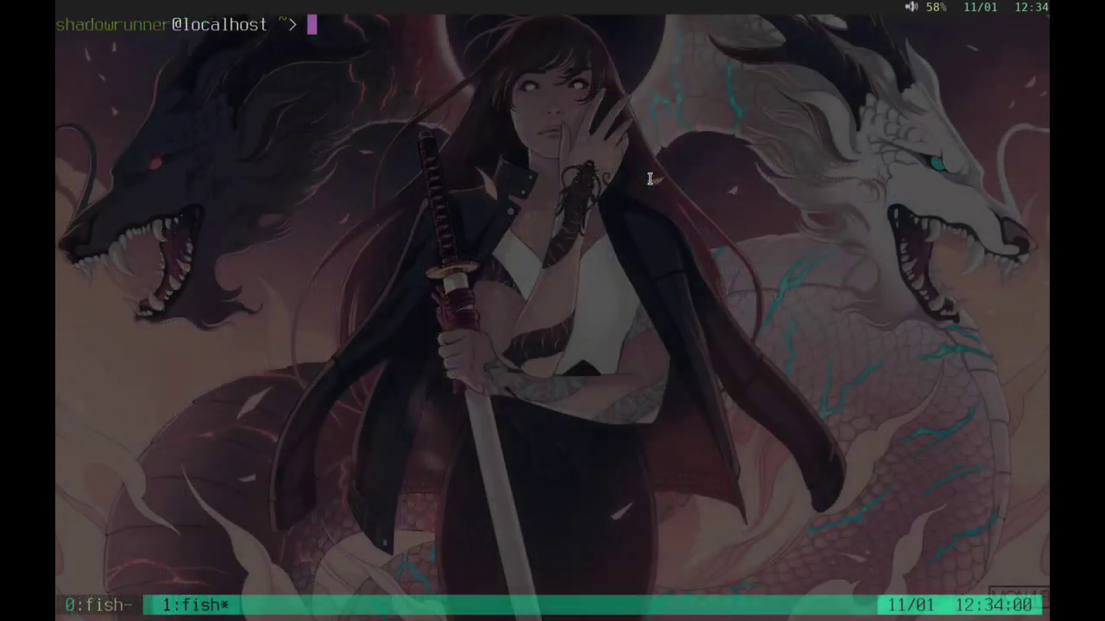
Step: Try the program launcher with 'de', close it, and show the key-bindings list again
key(ctrl+t)
key(period)
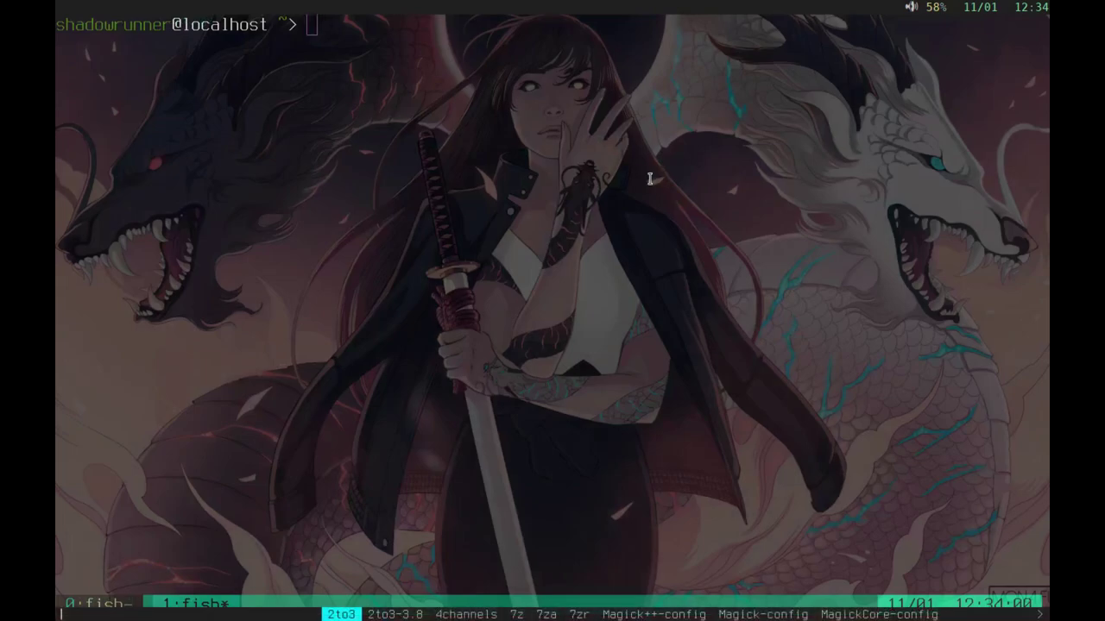
text(de)
key(BackSpace)
key(BackSpace)
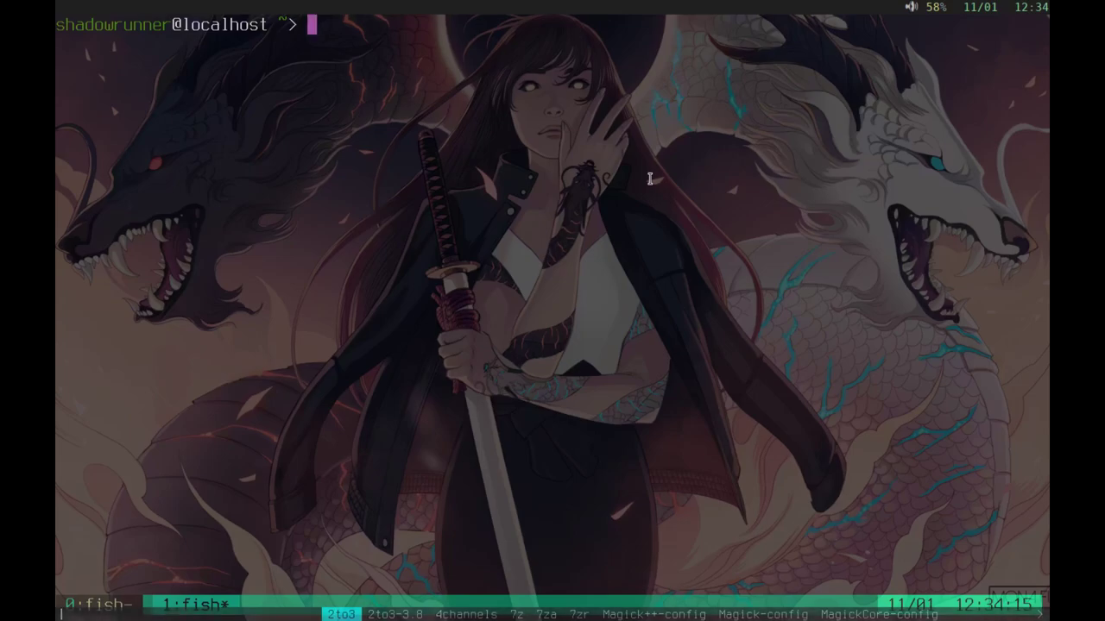
key(Escape)
key(ctrl+t)
key(question)
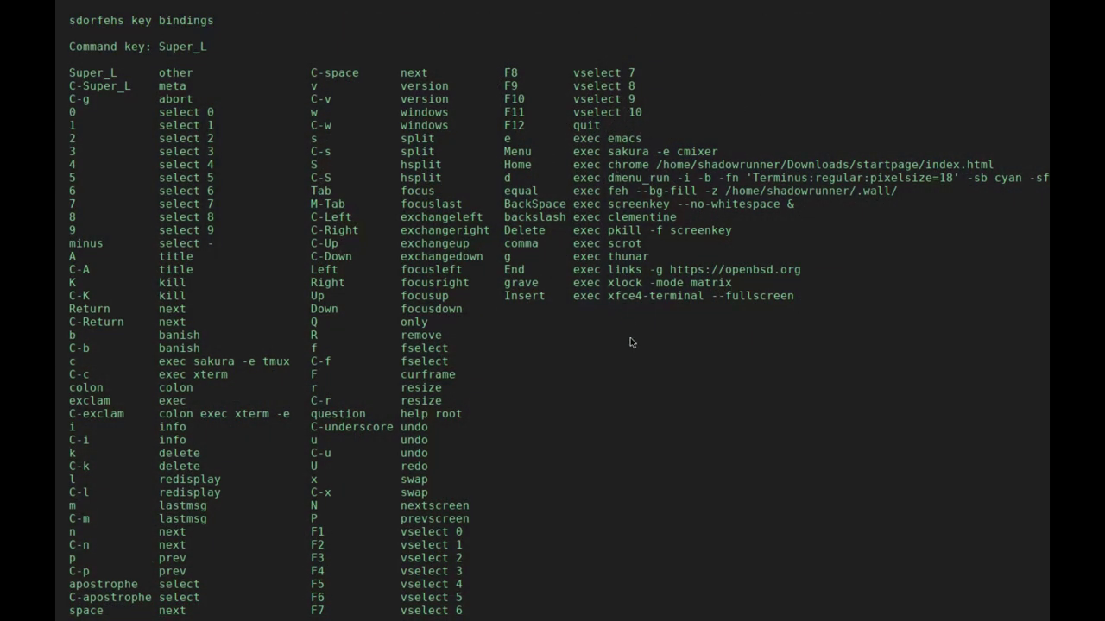
Step: Launch Links on the OpenBSD homepage
key(ctrl+t)
key(w)
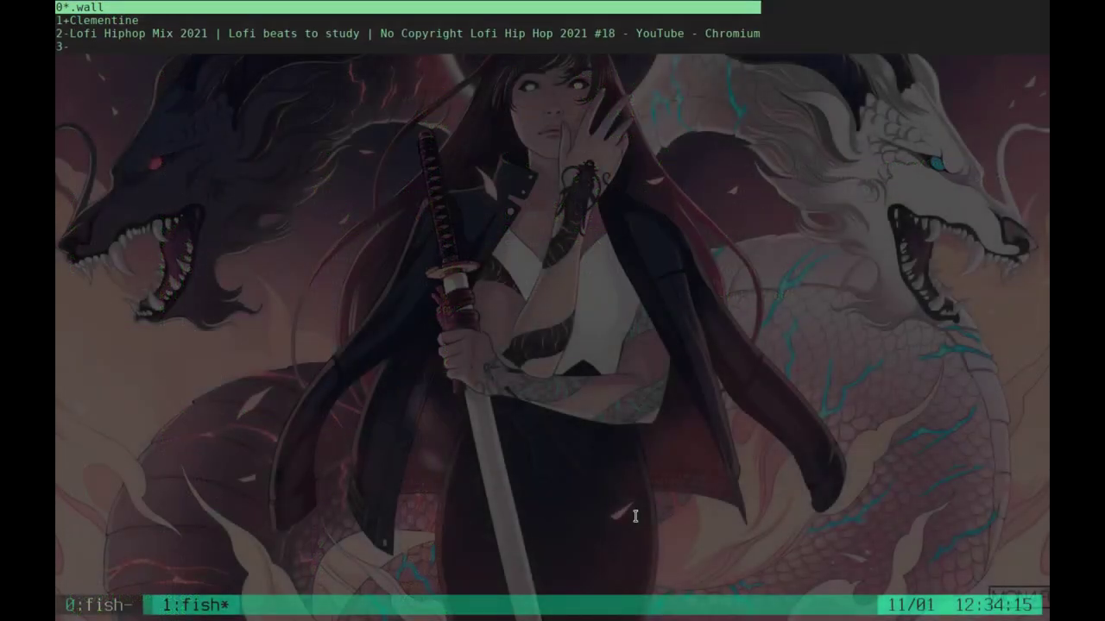
key(Up)
key(Return)
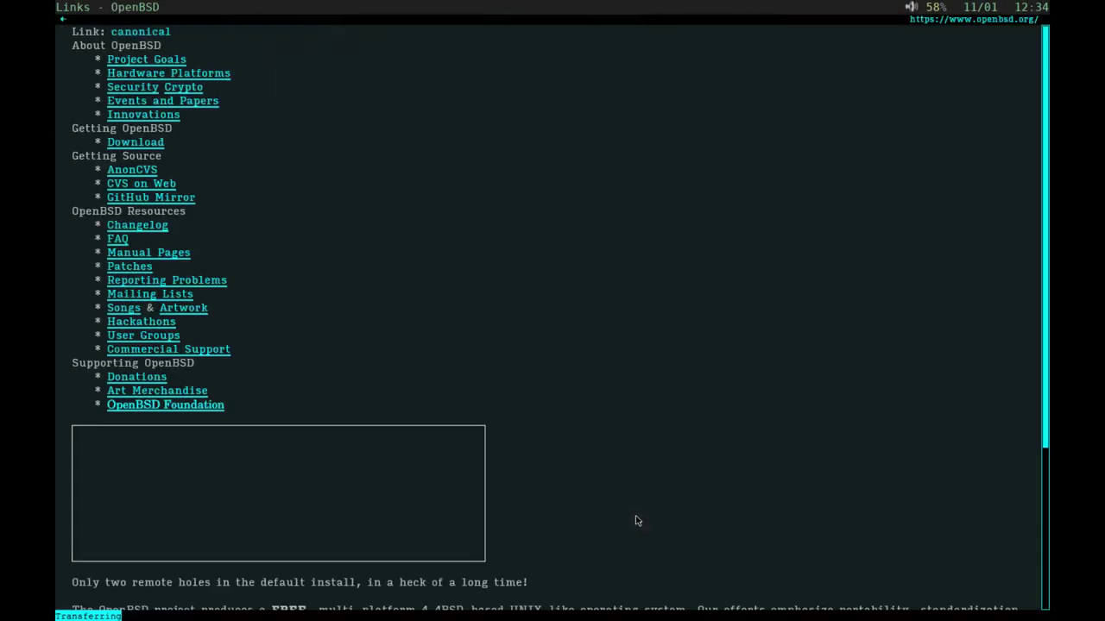
Step: Follow the homepage's FAQ link, then quit Links back to the fish terminal
key(Down)
key(Down)
key(Down)
key(Down)
key(Down)
key(Down)
key(Down)
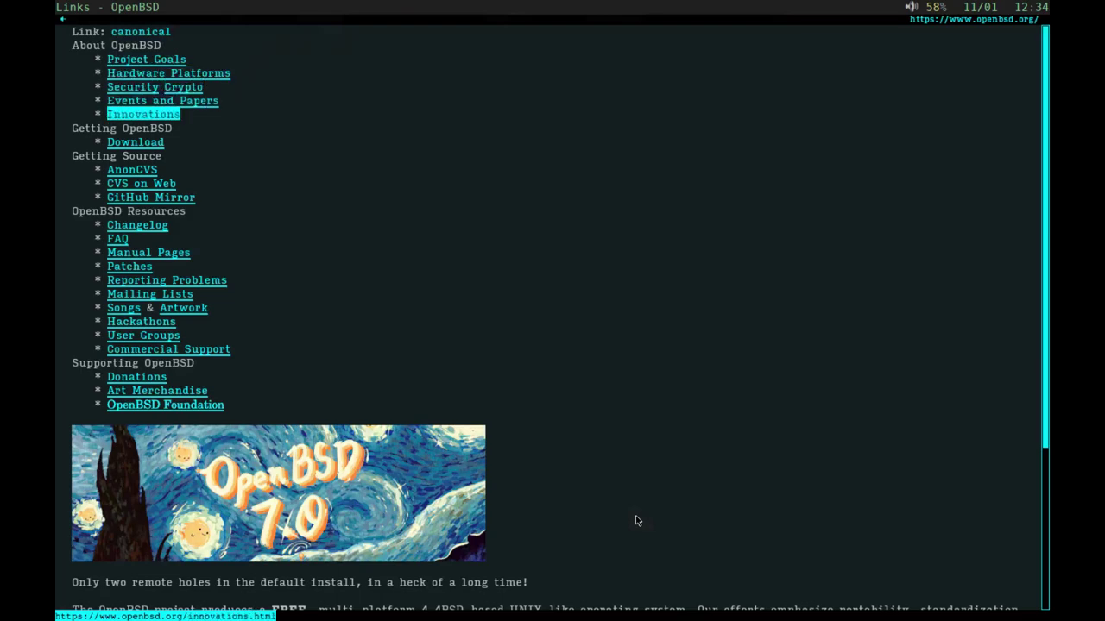
key(Down)
key(Down)
key(Down)
key(Down)
key(Down)
key(Down)
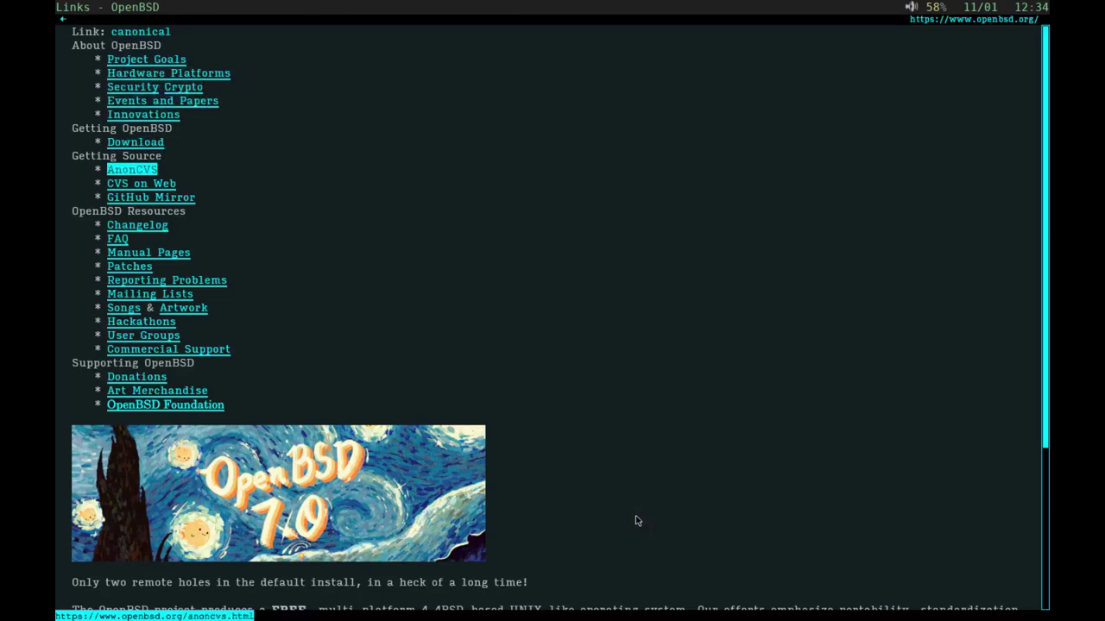
key(Return)
key(Down)
key(Down)
key(Down)
key(Down)
key(Down)
key(Down)
key(Down)
key(Down)
key(Down)
key(Down)
key(Down)
key(Down)
key(Down)
key(Down)
key(Down)
key(Down)
key(Down)
key(Down)
key(Down)
key(Down)
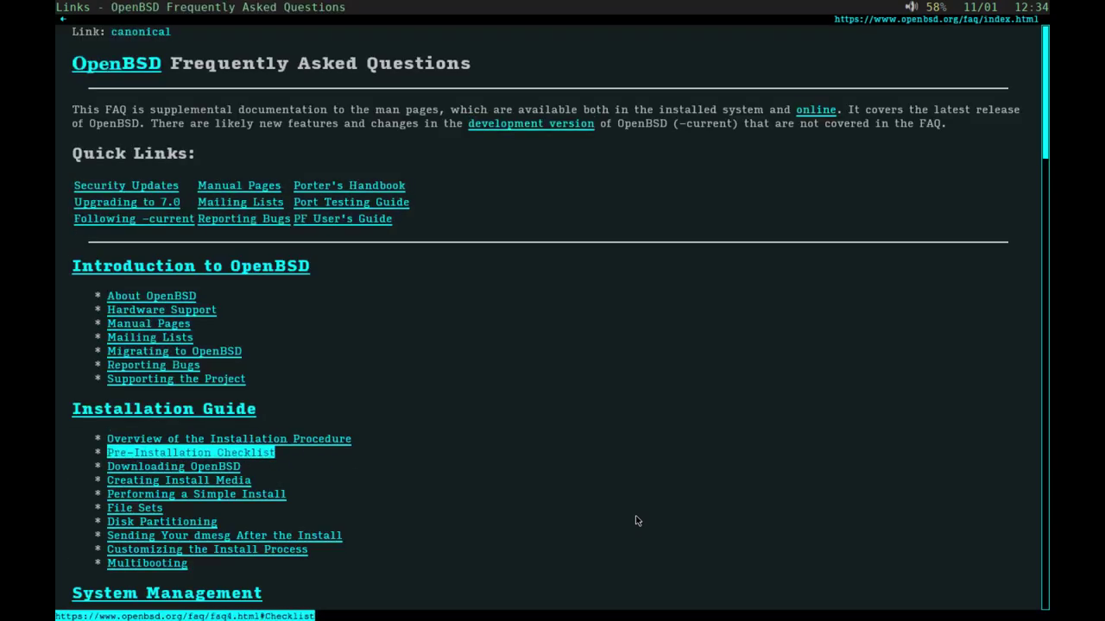
key(q)
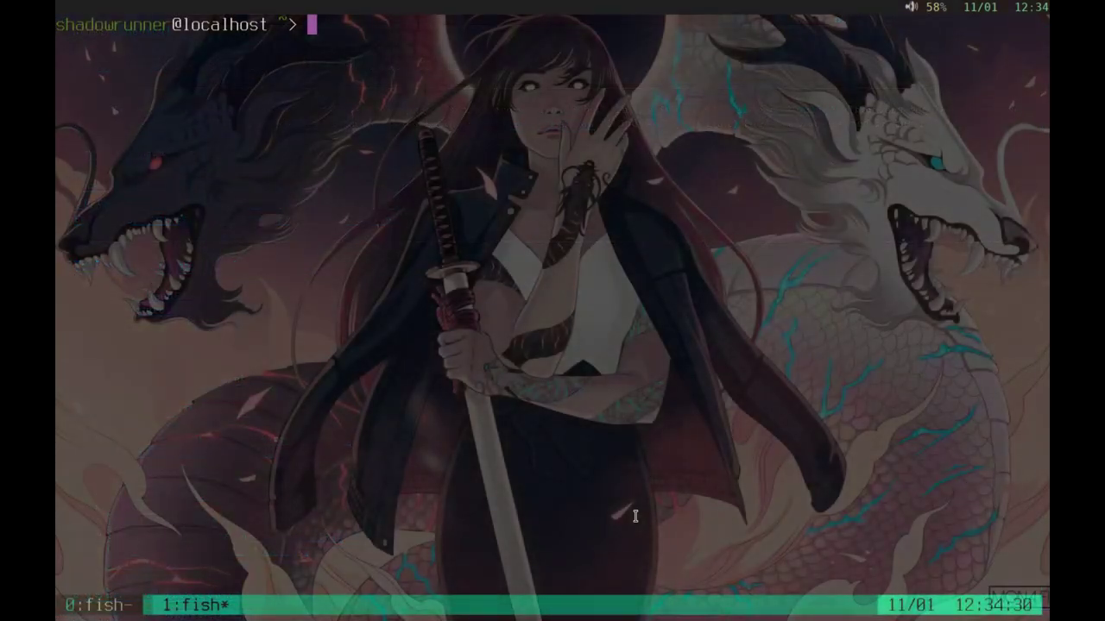
Step: Read the sdorfehs config's startup commands and key bindings in vi, then enter :q! to discard
key(super+shift+q)
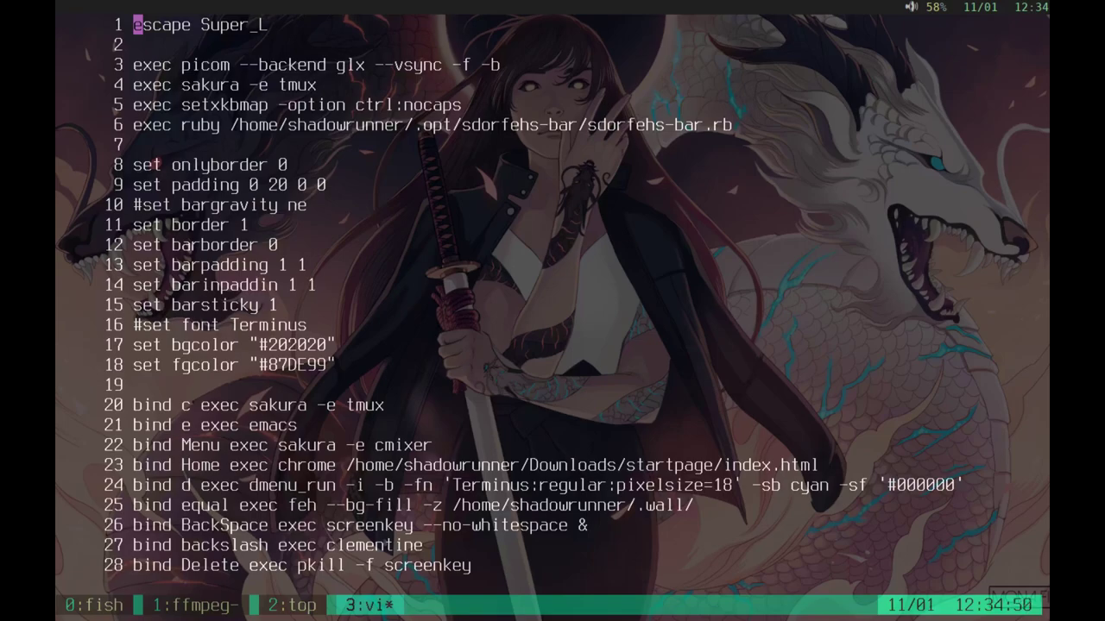
text(:)
text(q!)
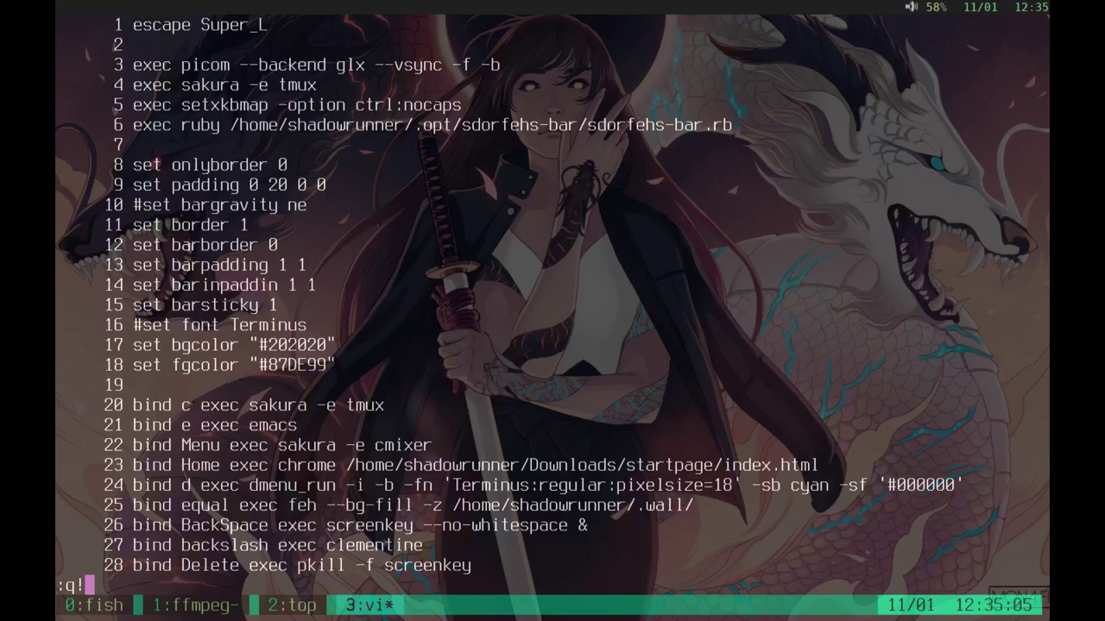
Step: Quit the config and open ~/.opt/sdorfehs-bar/sdorfehs-bar.rb in vi
key(Return)
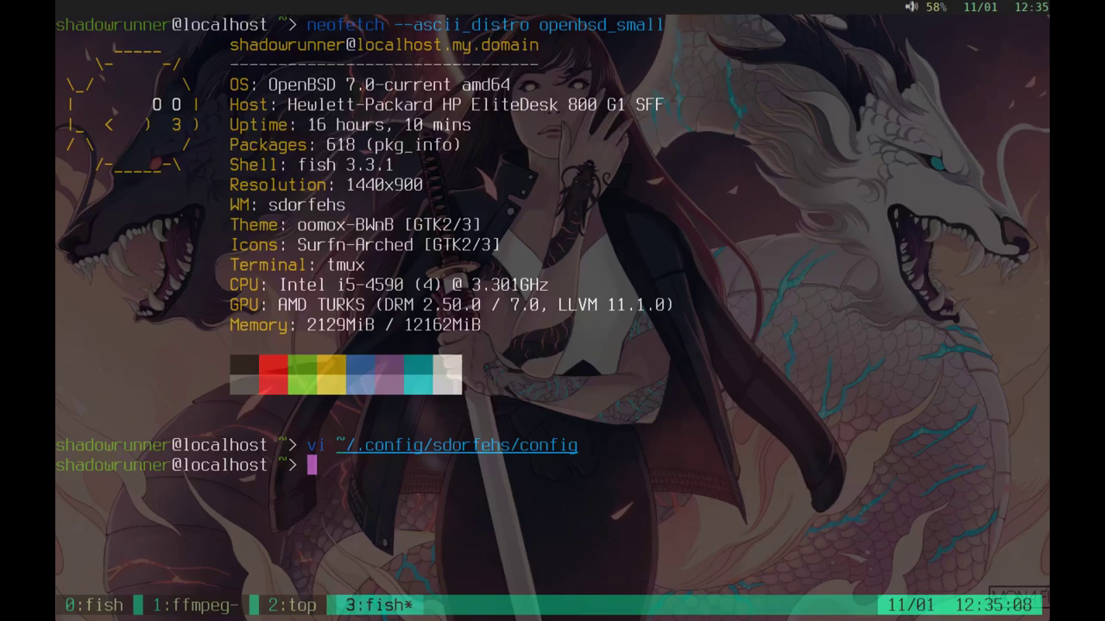
text(vi )
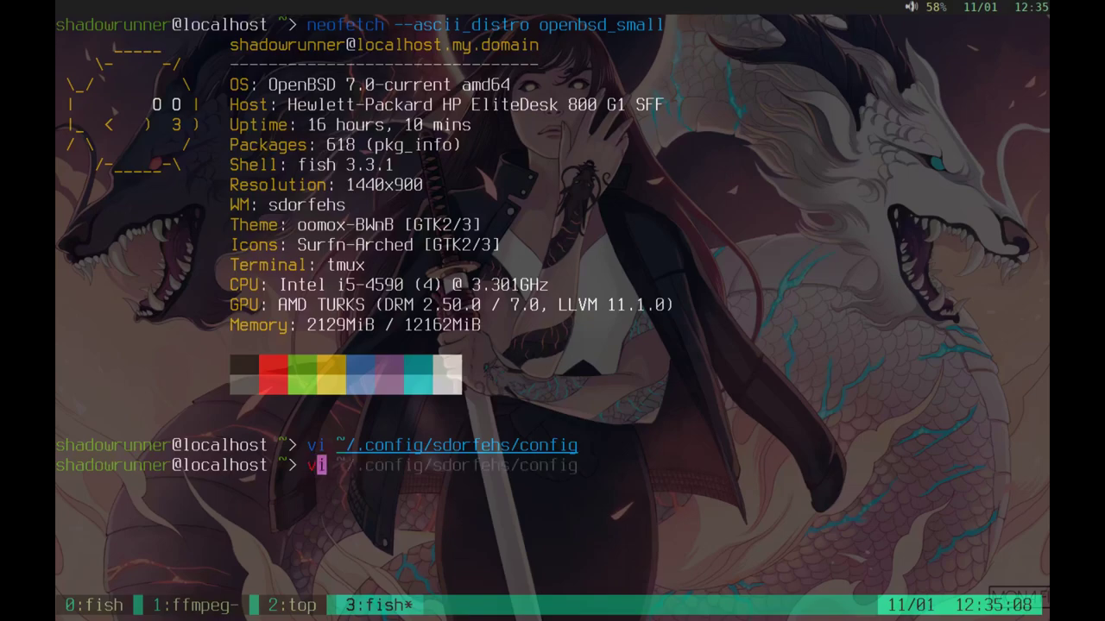
text(~/.)
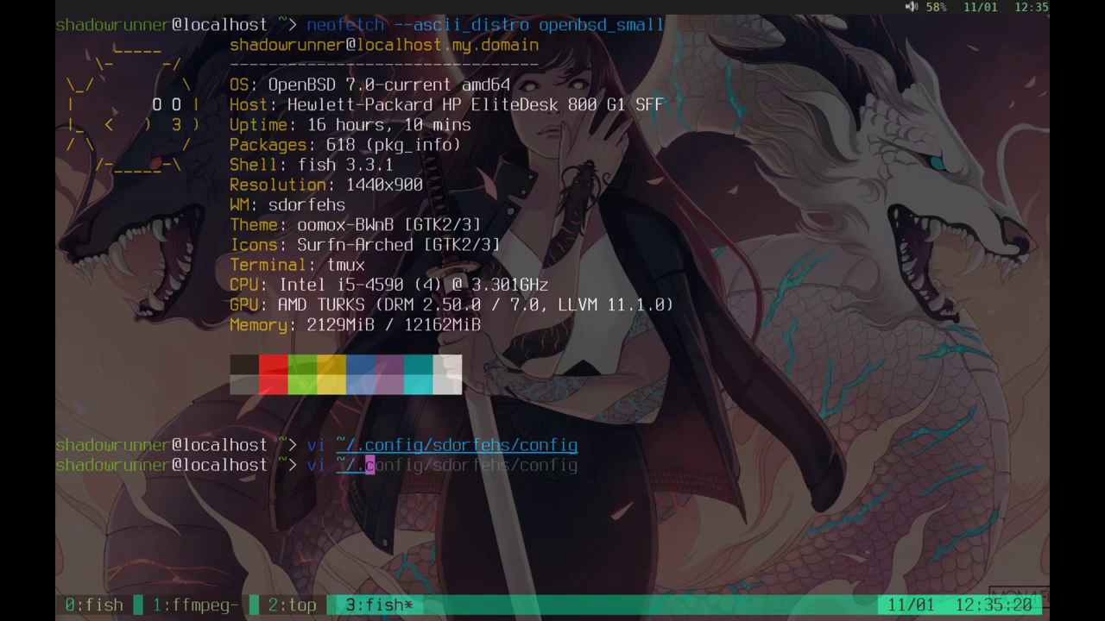
text(opt/)
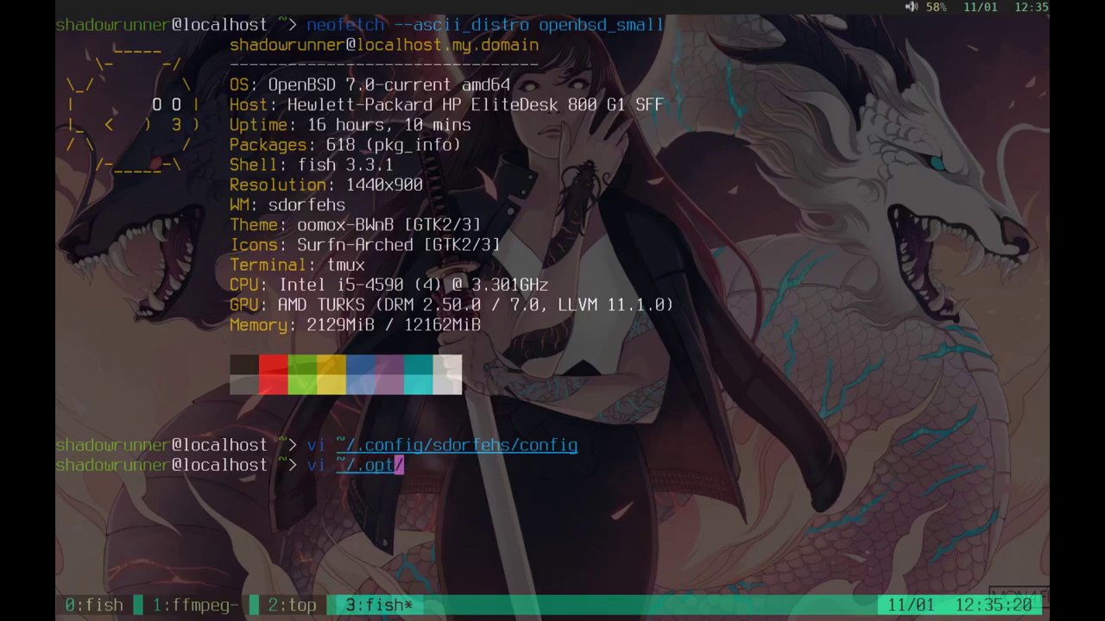
text(/sdo)
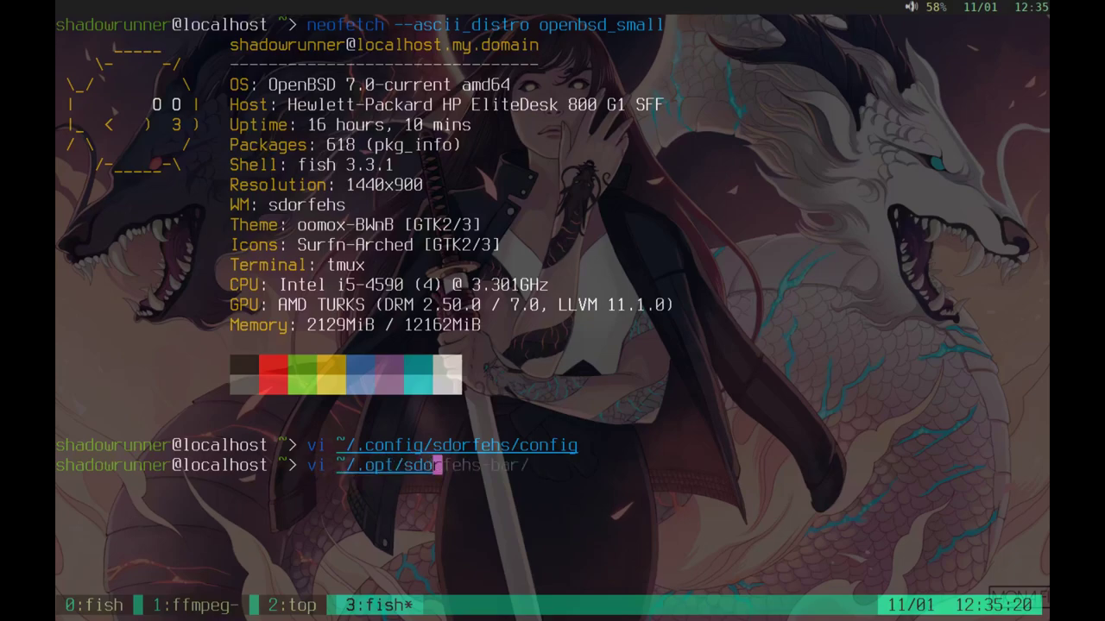
key(Tab)
text(sdo)
key(Tab)
key(Return)
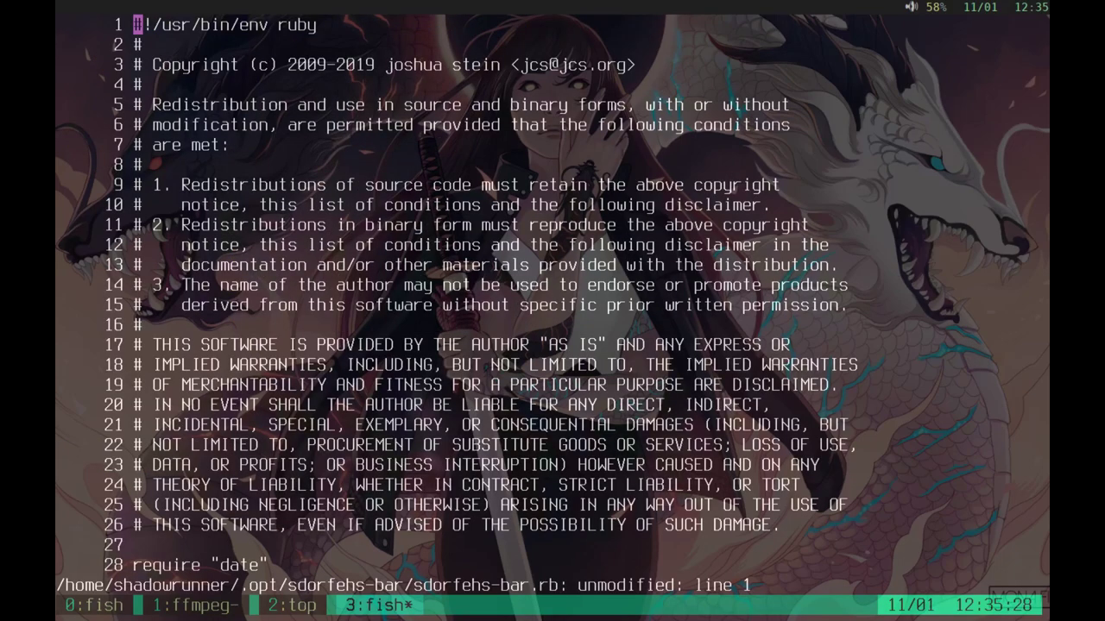
Step: Move through the script's licence, colour and config settings to the last line, then enter :wq!
key(j)
key(j)
key(j)
key(j)
key(j)
key(j)
key(j)
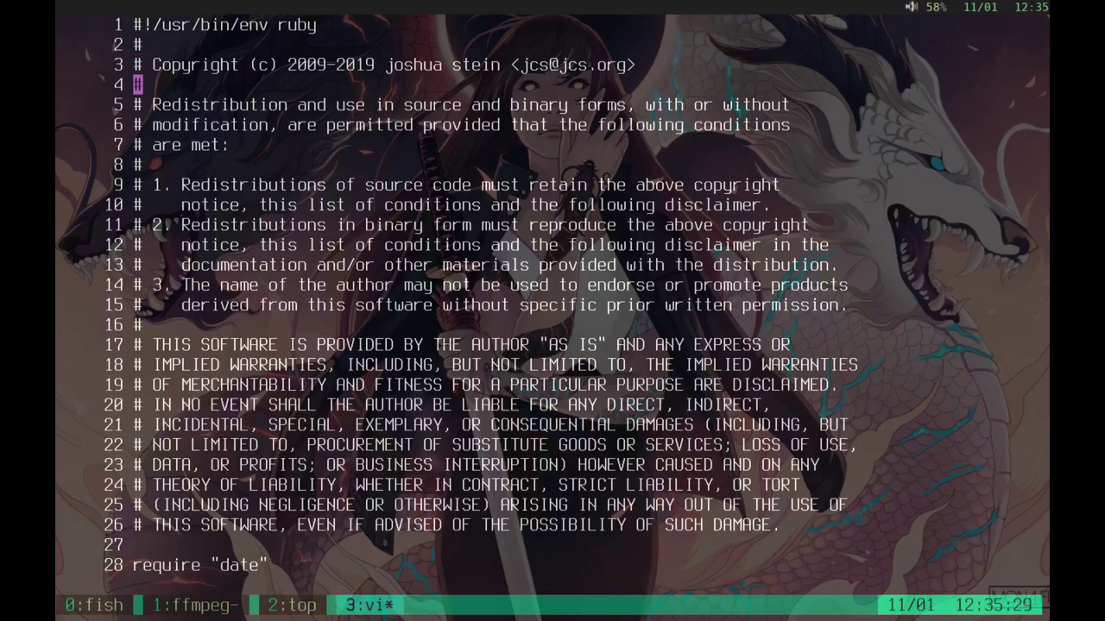
key(j)
key(j)
key(j)
key(j)
key(j)
key(j)
key(j)
key(j)
key(j)
key(j)
key(j)
key(j)
key(j)
key(j)
key(j)
key(j)
key(j)
key(j)
key(j)
key(j)
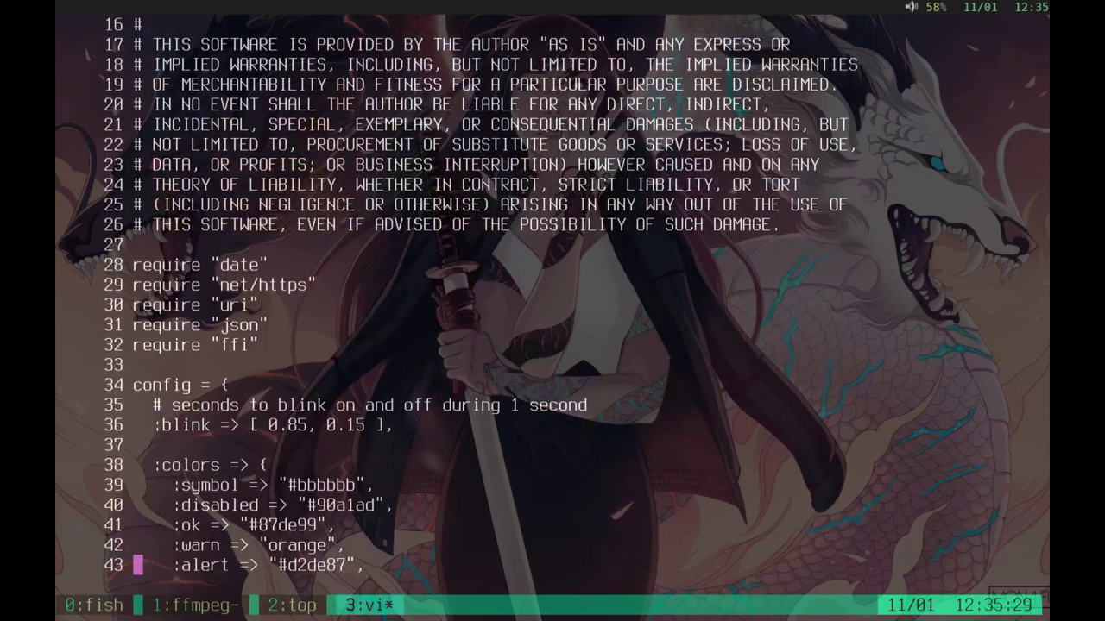
key(j)
key(j)
key(j)
key(j)
key(j)
key(j)
key(j)
key(j)
key(j)
key(j)
key(j)
key(j)
key(j)
key(j)
key(j)
key(j)
key(j)
key(j)
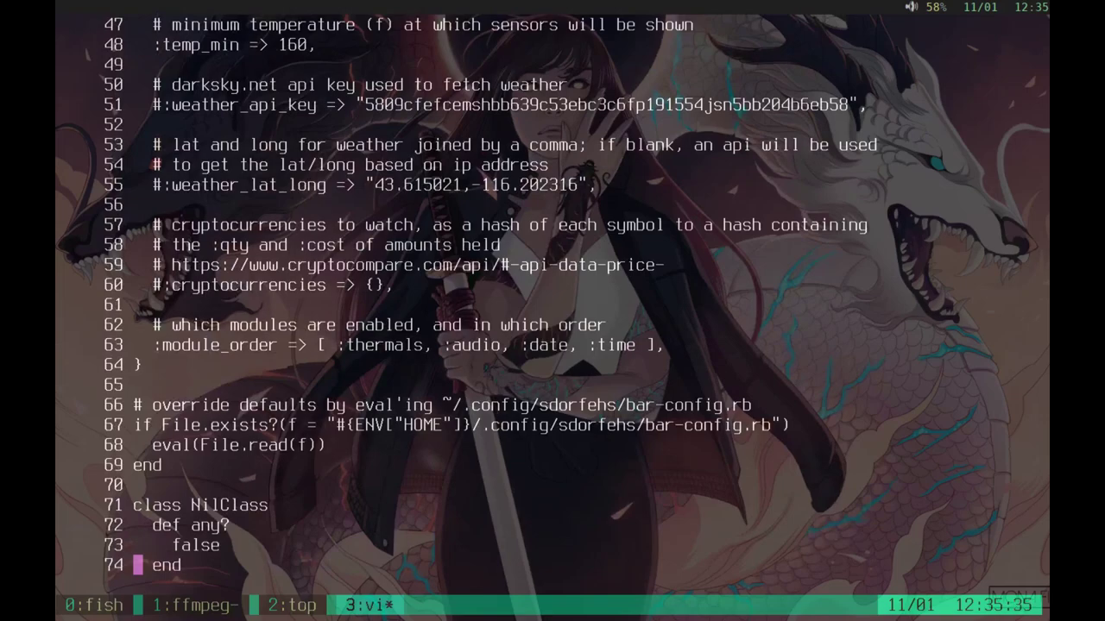
key(j)
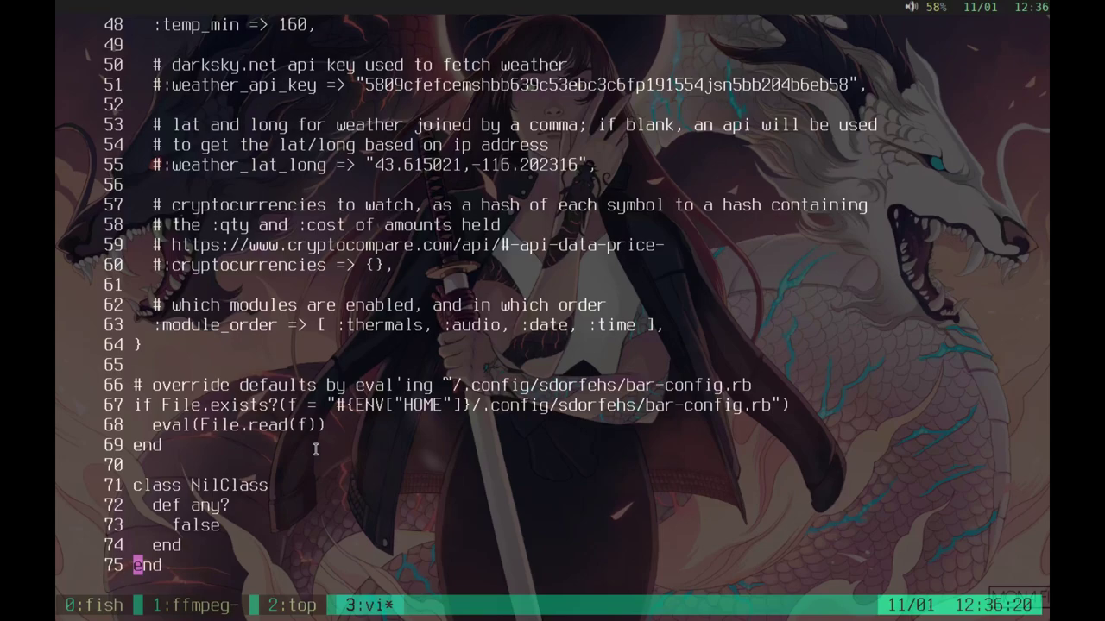
text(:w)
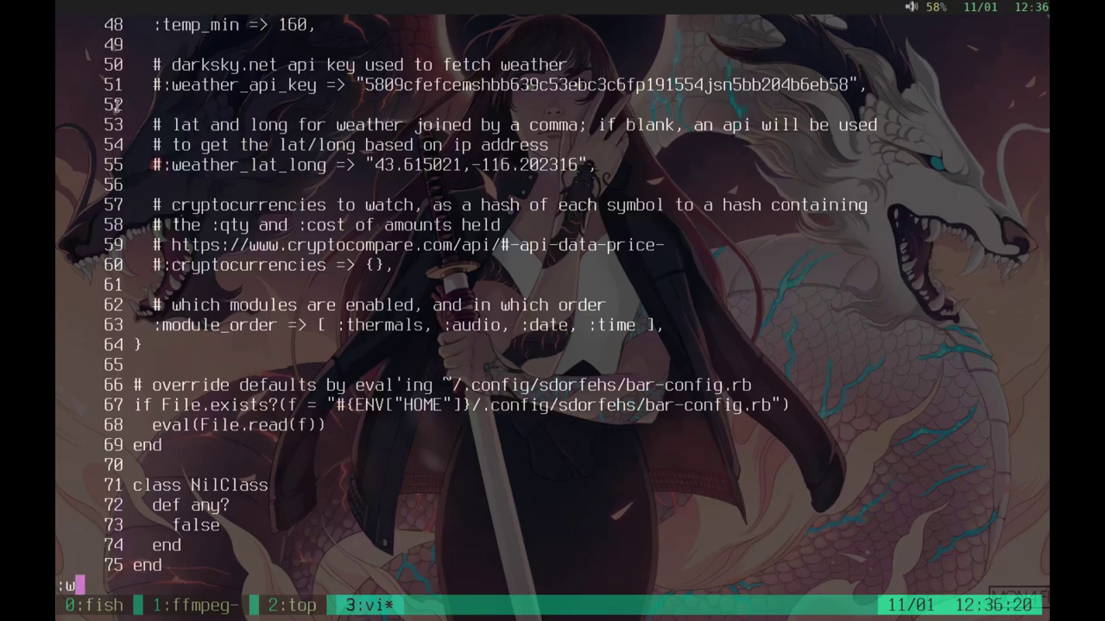
text(q!)
Step: Save the bar script, then open RubyNotesForProfessionals.pdf from Documents in Document Viewer
key(Return)
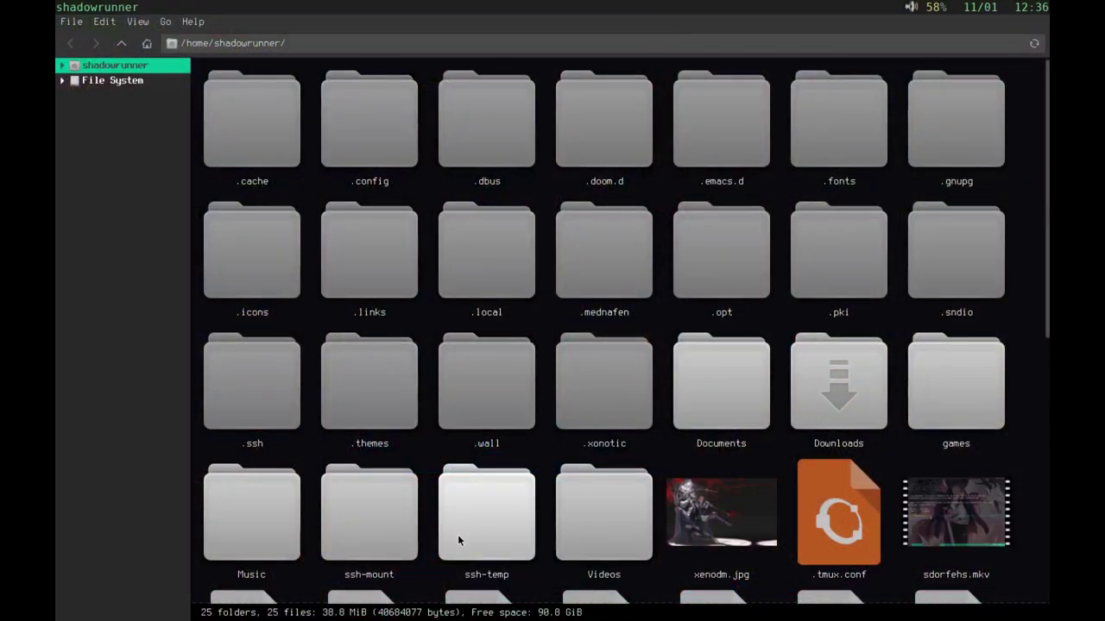
double_click(698, 380)
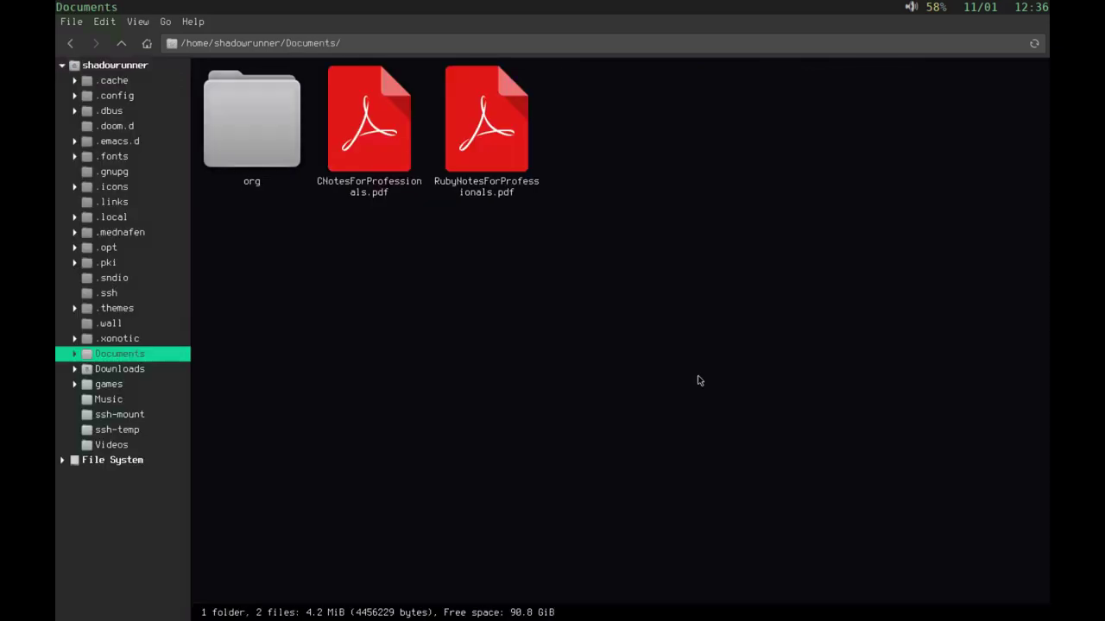
right_click(474, 110)
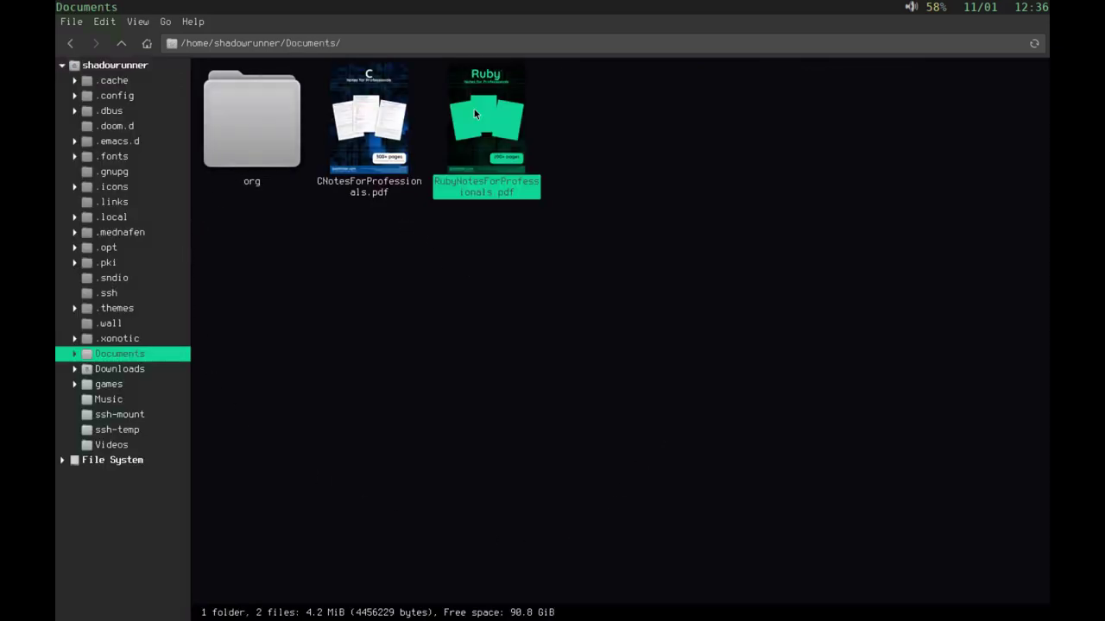
mouse_move(516, 139)
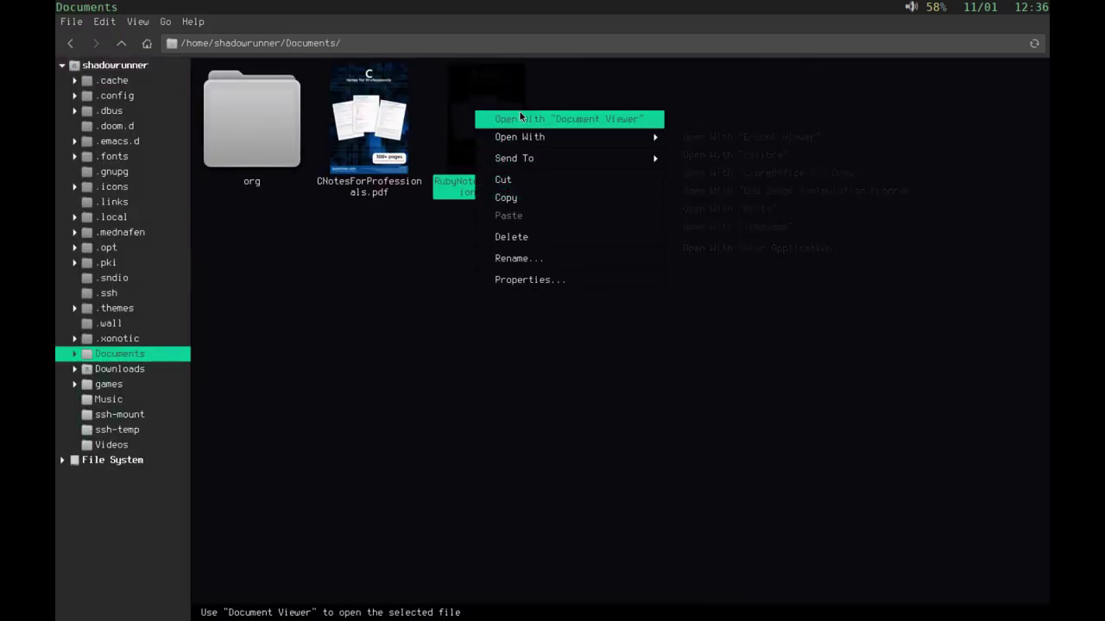
click(520, 118)
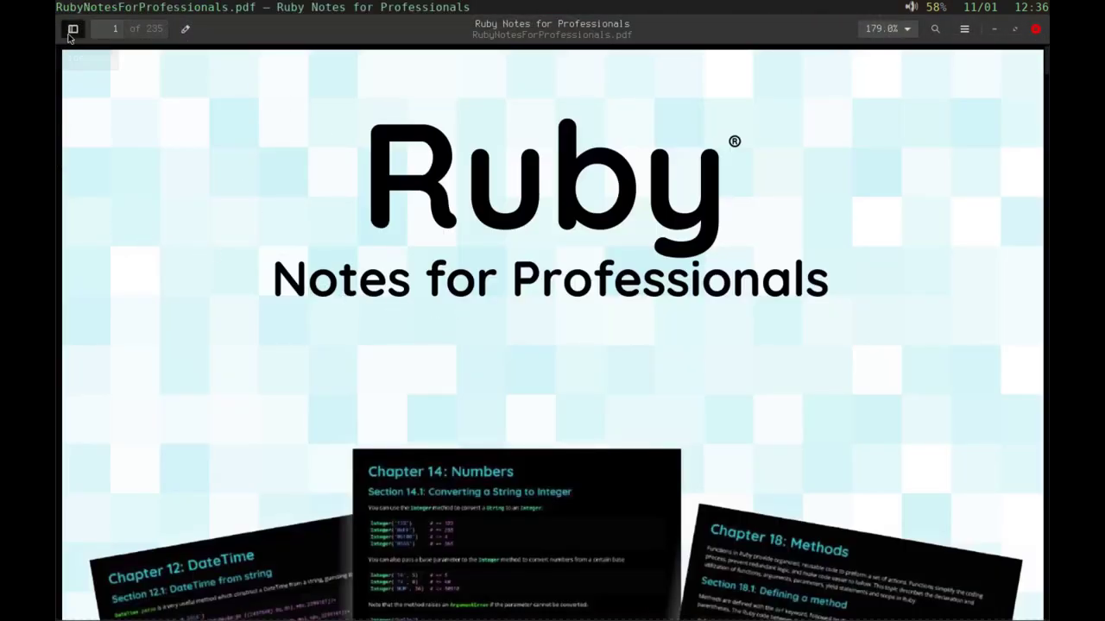
Step: Show the Ruby book's outline in the side pane and jump to Chapter 8: Comments on page 31
click(72, 30)
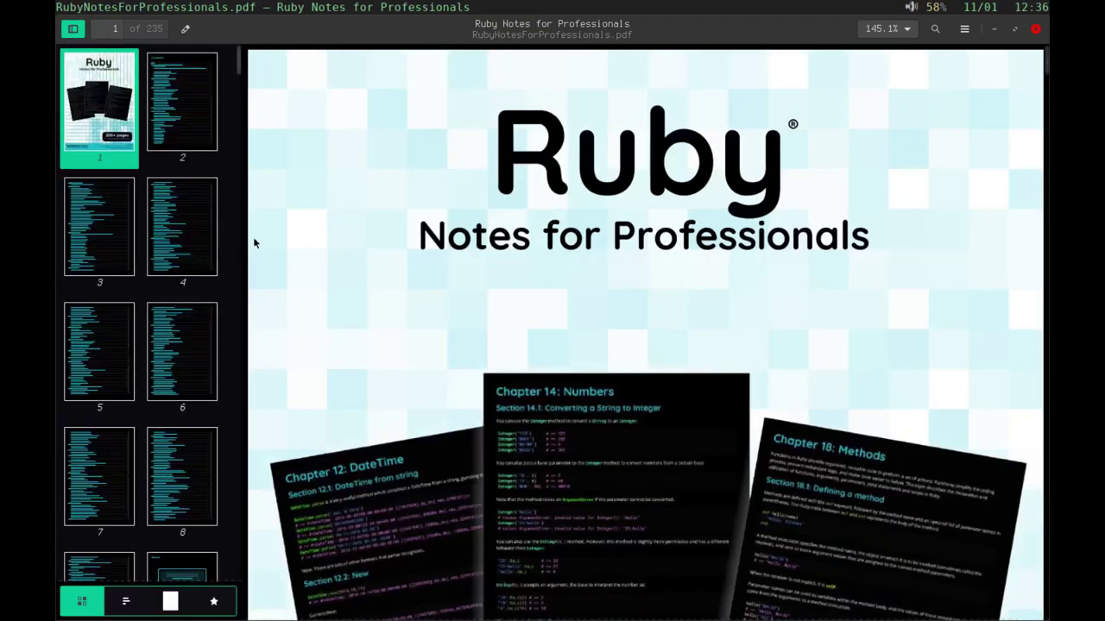
click(126, 602)
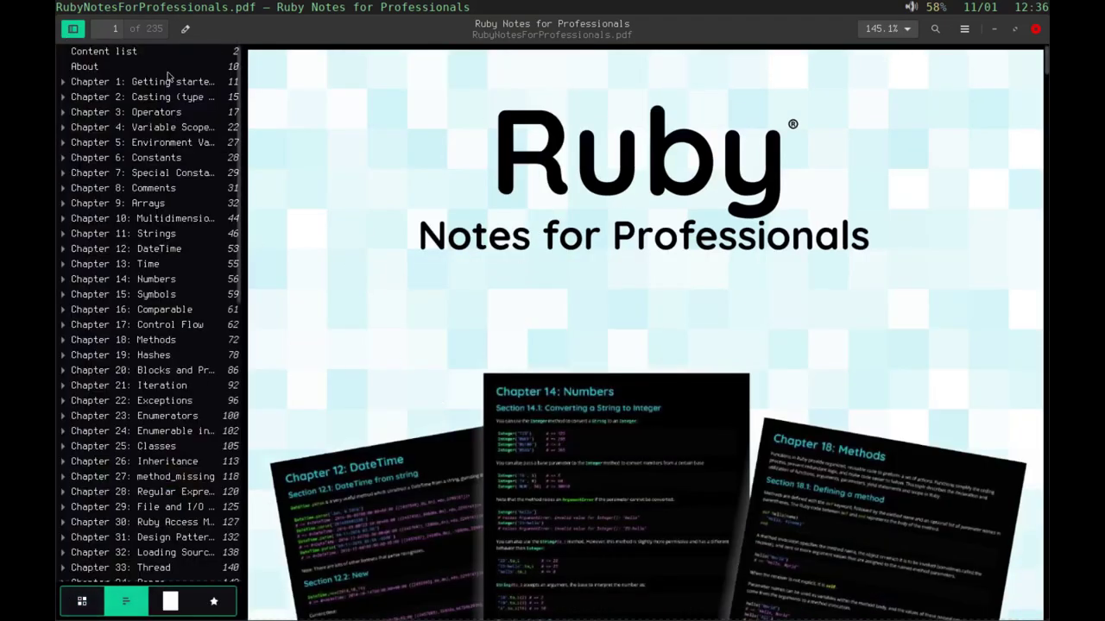
click(145, 188)
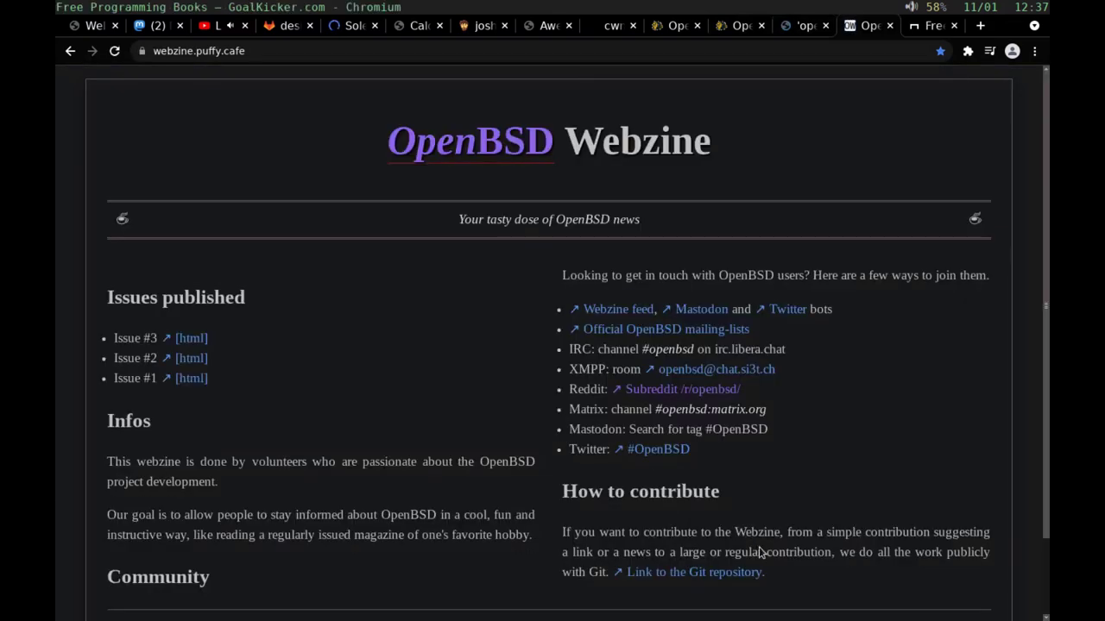
key(ctrl+Tab)
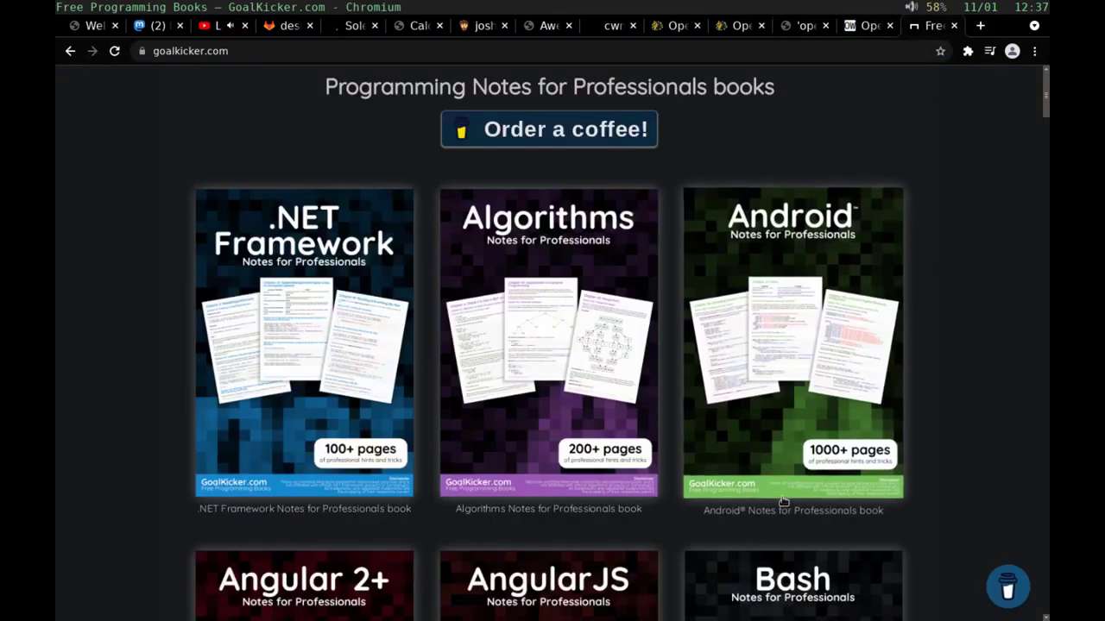
Step: Switch to the GoalKicker tab and scroll down to the C book
scroll(782, 501, down, 2)
scroll(782, 501, down, 5)
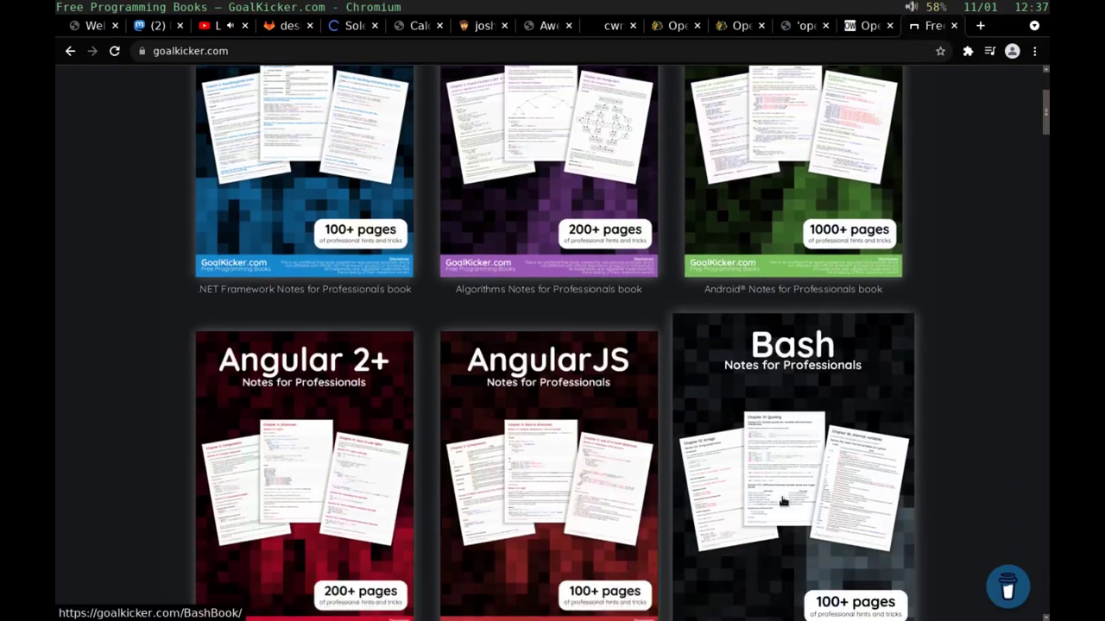
scroll(782, 501, up, 6)
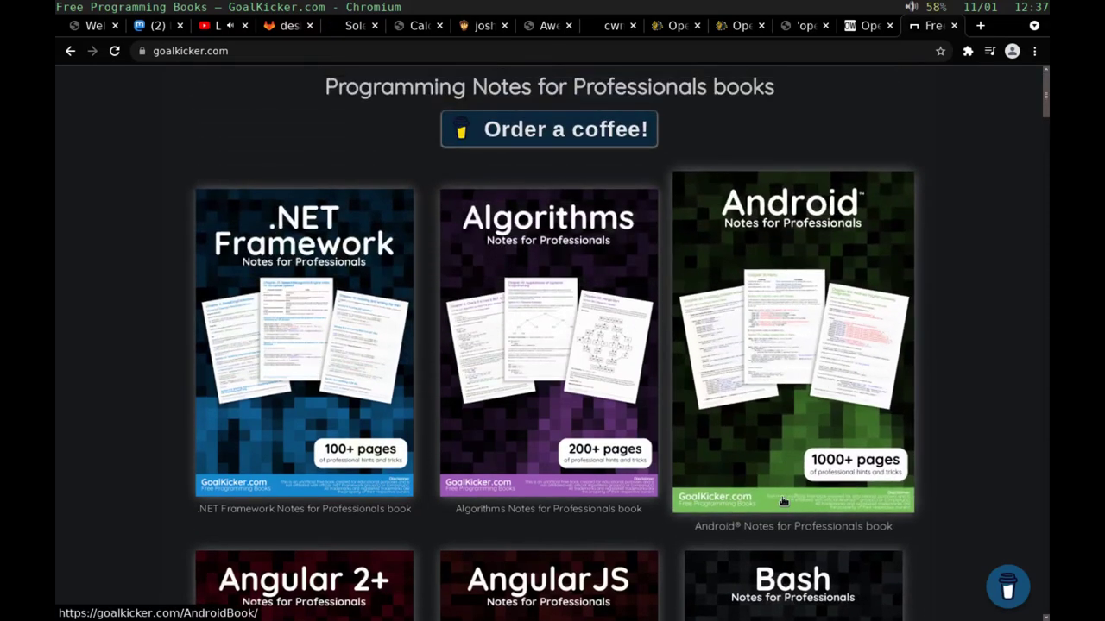
scroll(782, 500, down, 4)
scroll(783, 500, down, 4)
scroll(783, 500, down, 3)
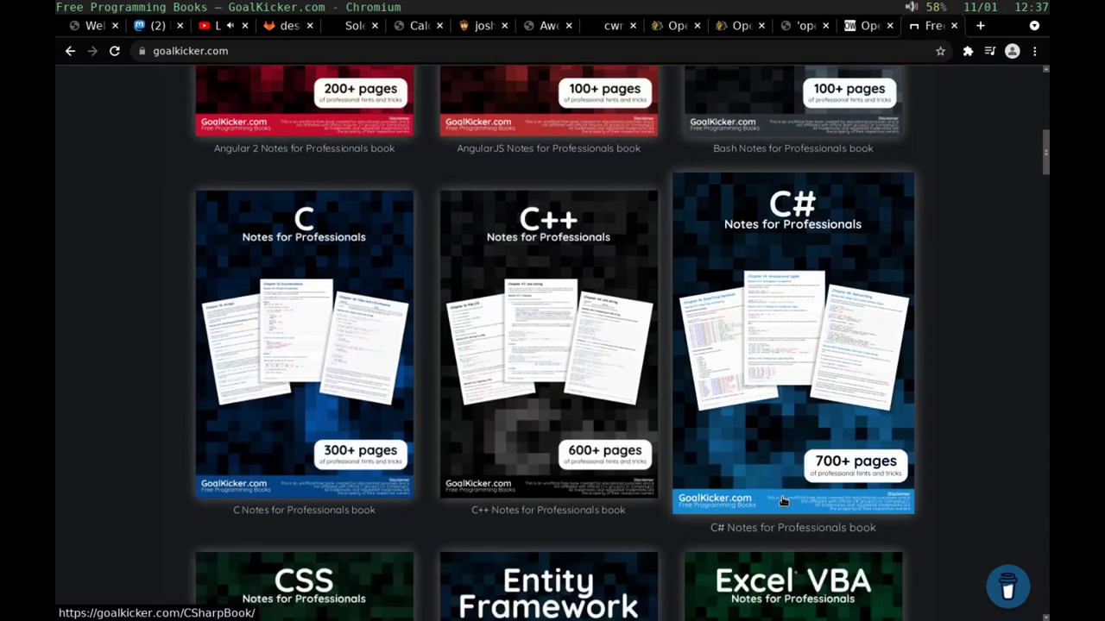
scroll(783, 501, up, 1)
scroll(782, 500, up, 2)
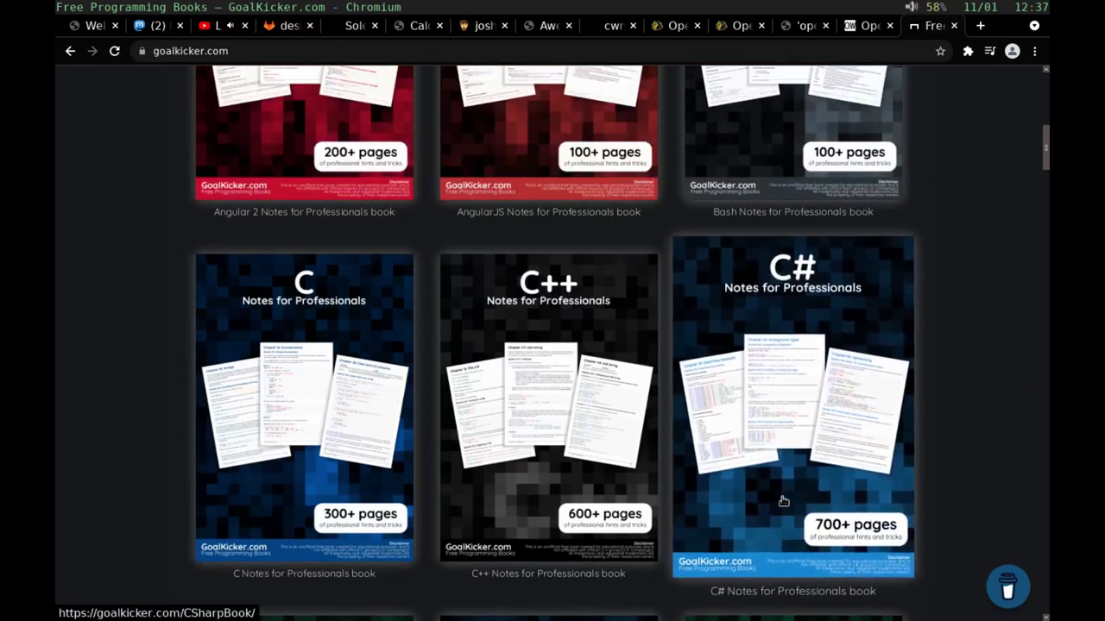
scroll(782, 501, down, 1)
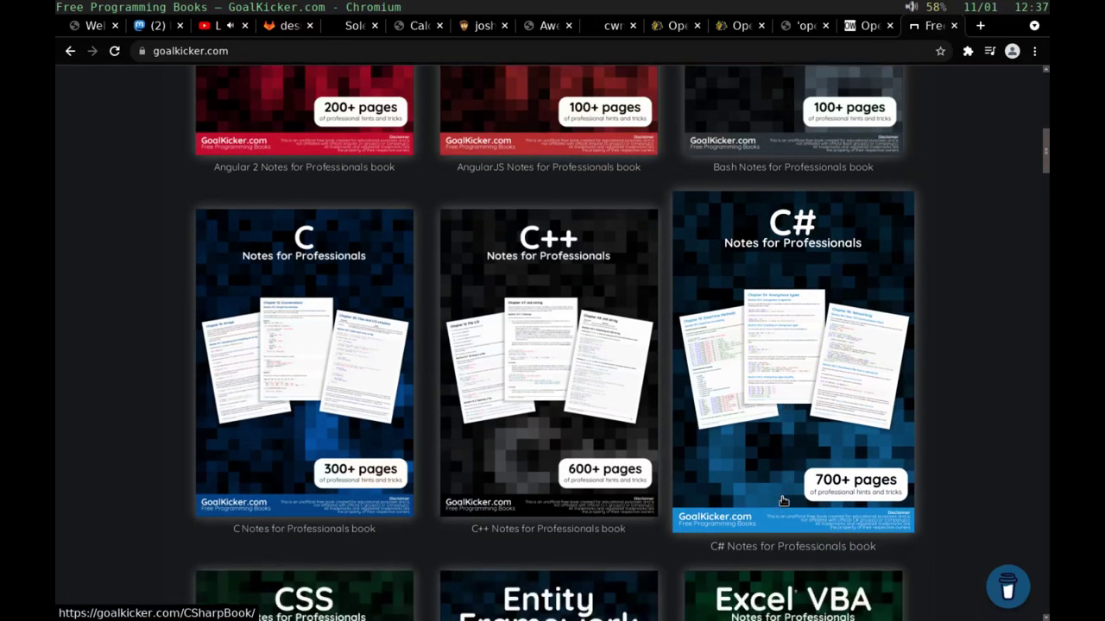
Step: Open the C Notes for Professionals page with a Vimium hint and start its PDF download
key(f)
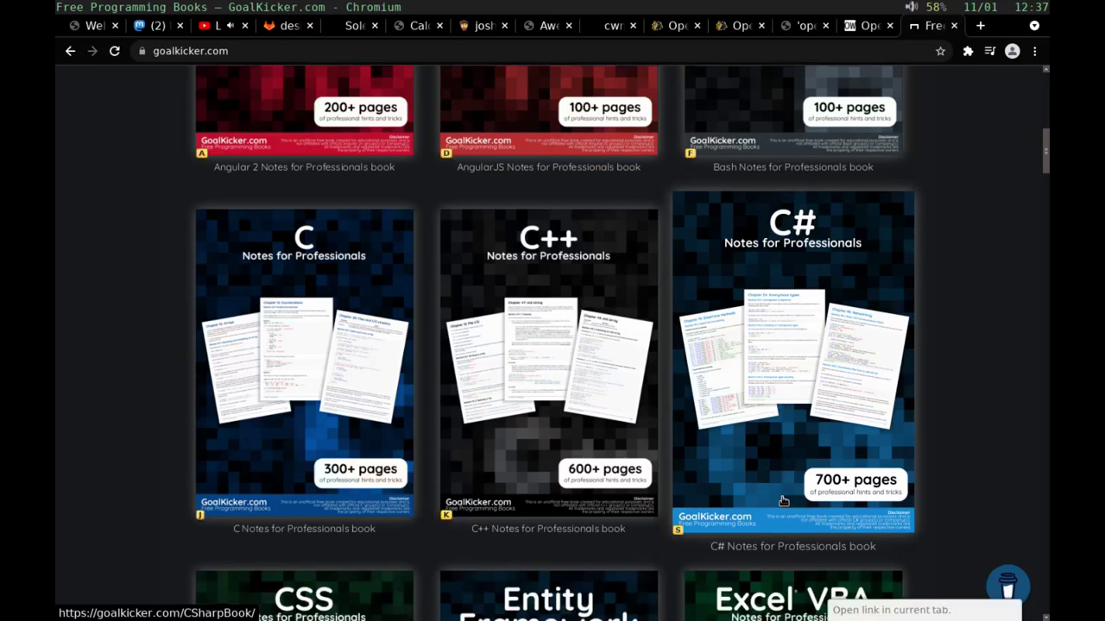
key(j)
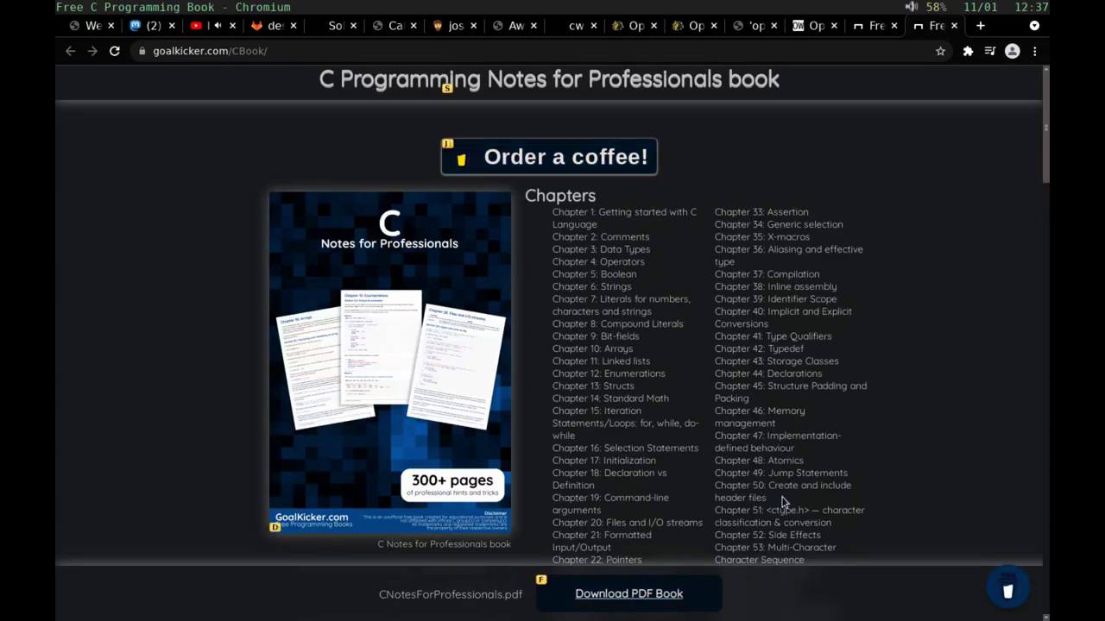
key(f)
key(d)
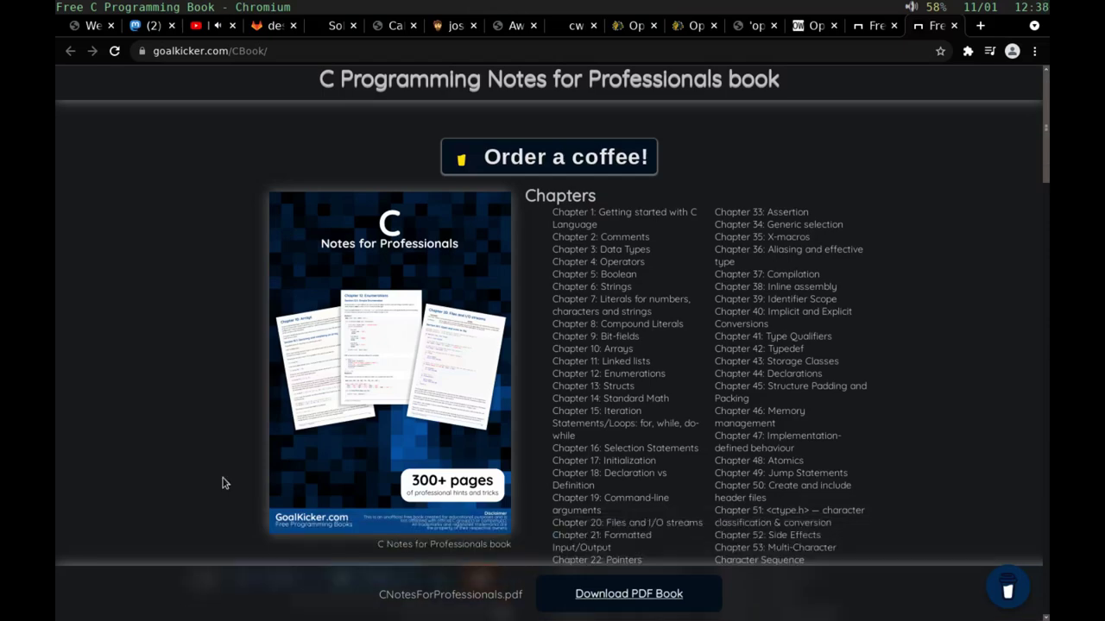
Step: Return to the Ruby PDF and jump through Sections 9.2, 9.5 and 9.9 of Chapter 9: Arrays
key(alt+Tab)
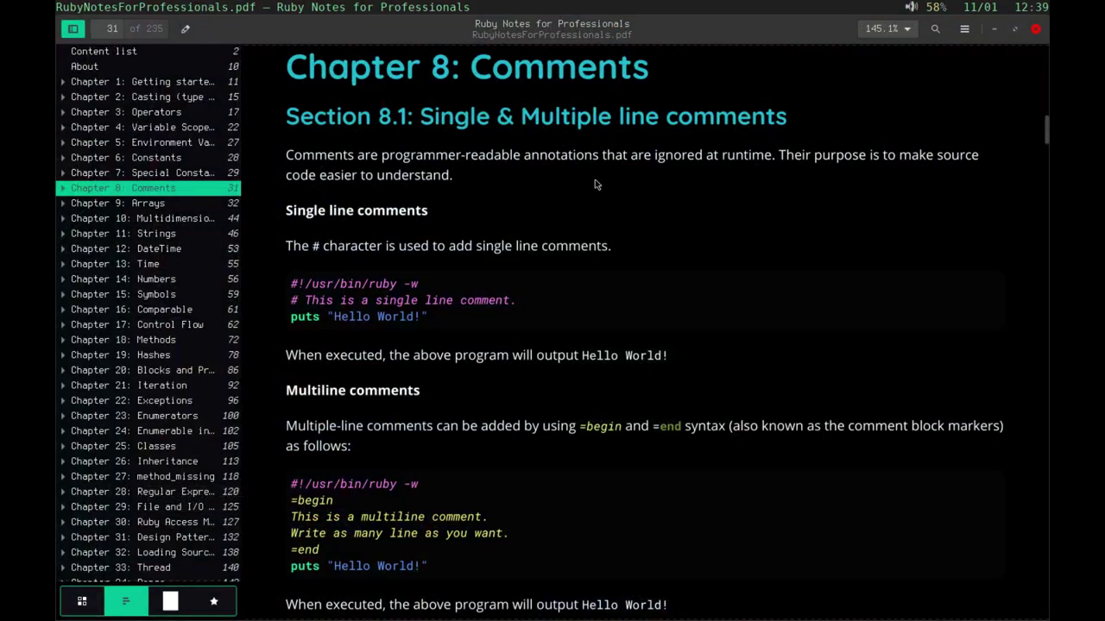
scroll(595, 179, down, 6)
scroll(574, 218, down, 8)
scroll(573, 219, up, 3)
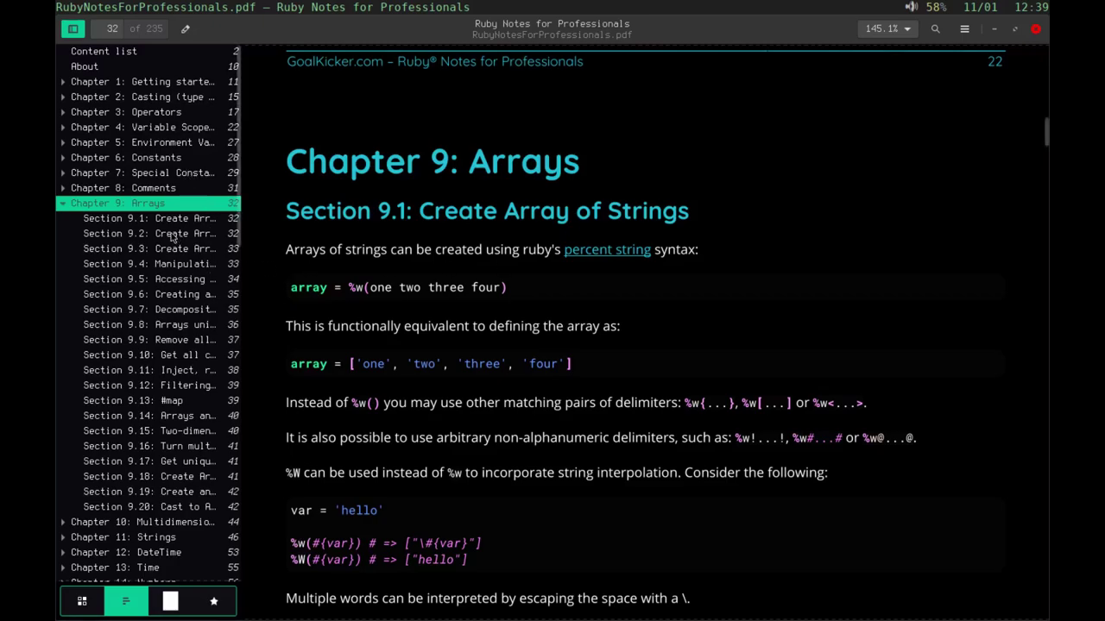
click(170, 234)
click(179, 279)
click(170, 346)
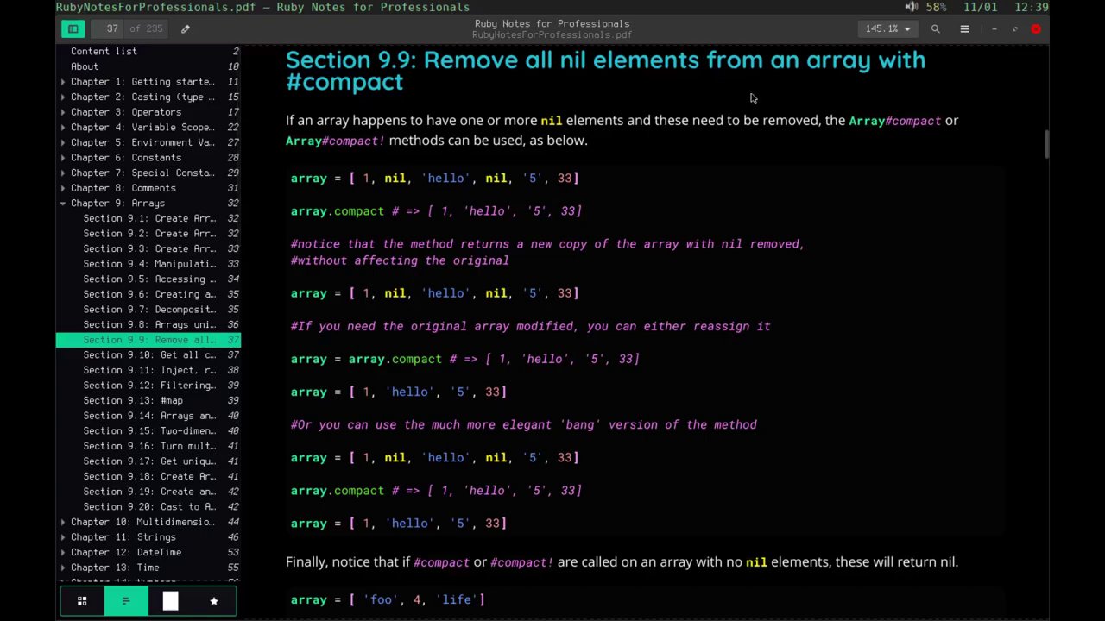
Step: Scroll from Section 9.9 to the permutation examples on page 38, then bring Clementine forward
scroll(780, 393, down, 5)
scroll(772, 379, up, 9)
scroll(773, 373, down, 4)
scroll(361, 313, up, 3)
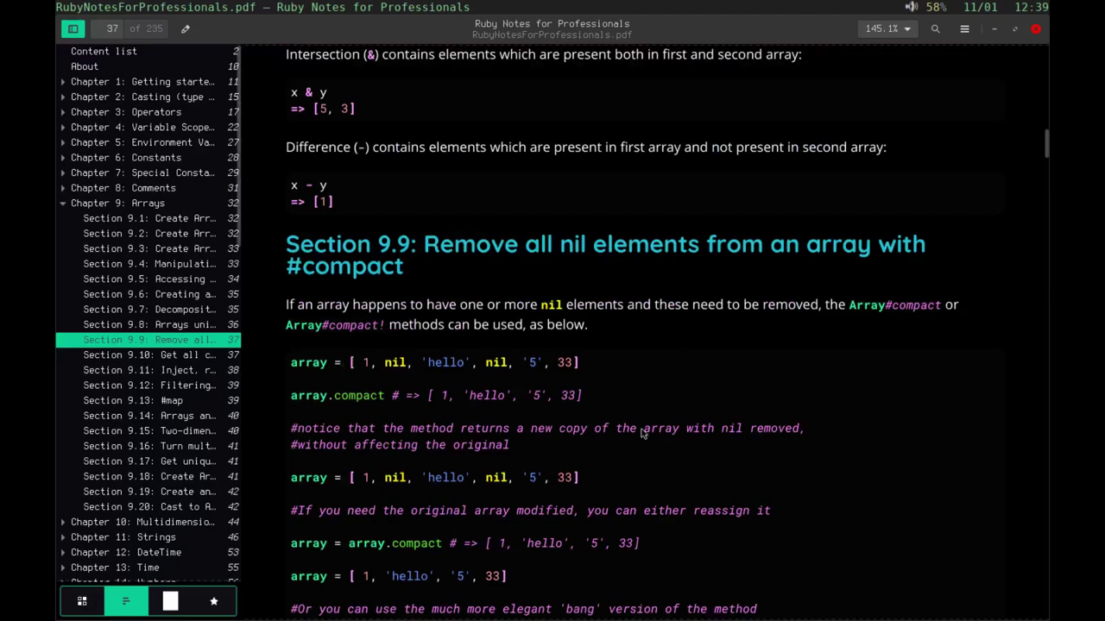
scroll(507, 608, down, 12)
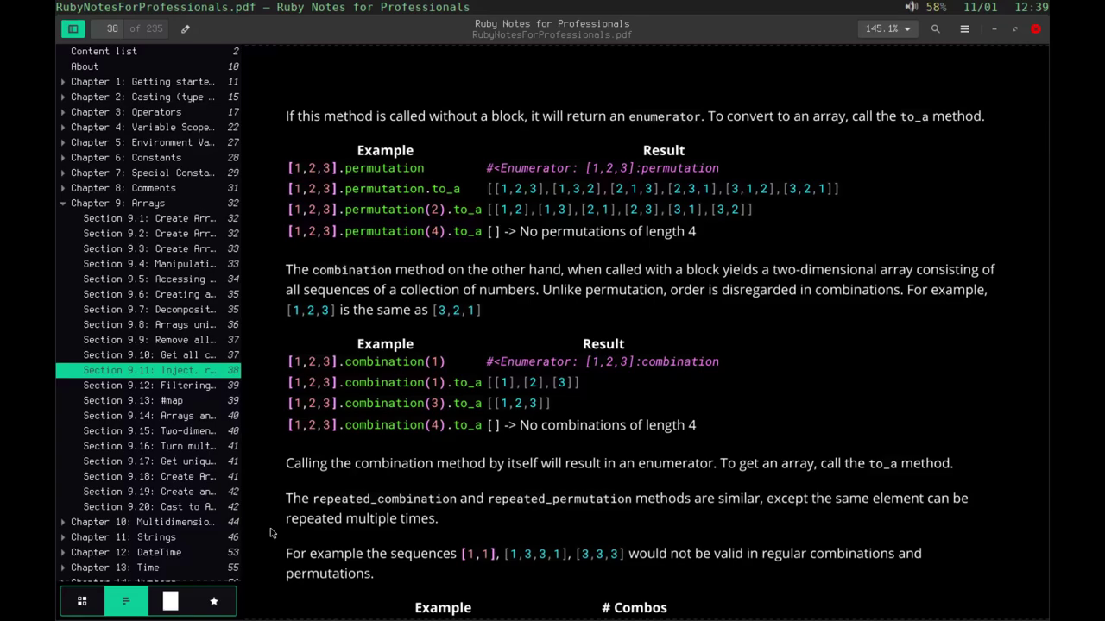
key(alt+Tab)
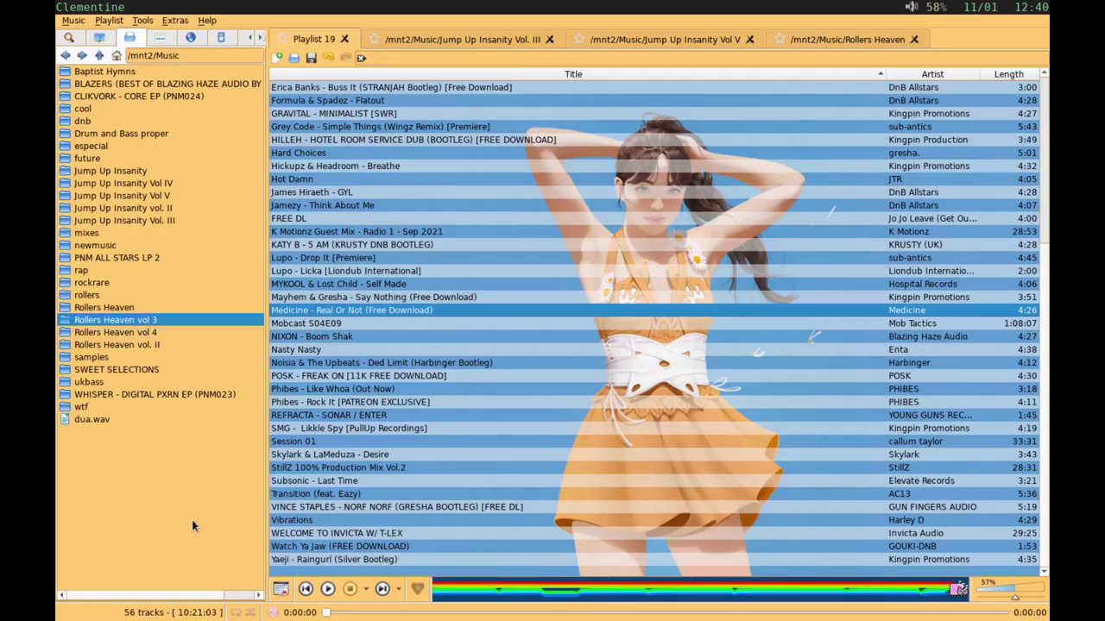
Step: Switch from Clementine back to Chromium showing the C Programming Notes page
key(alt+Tab)
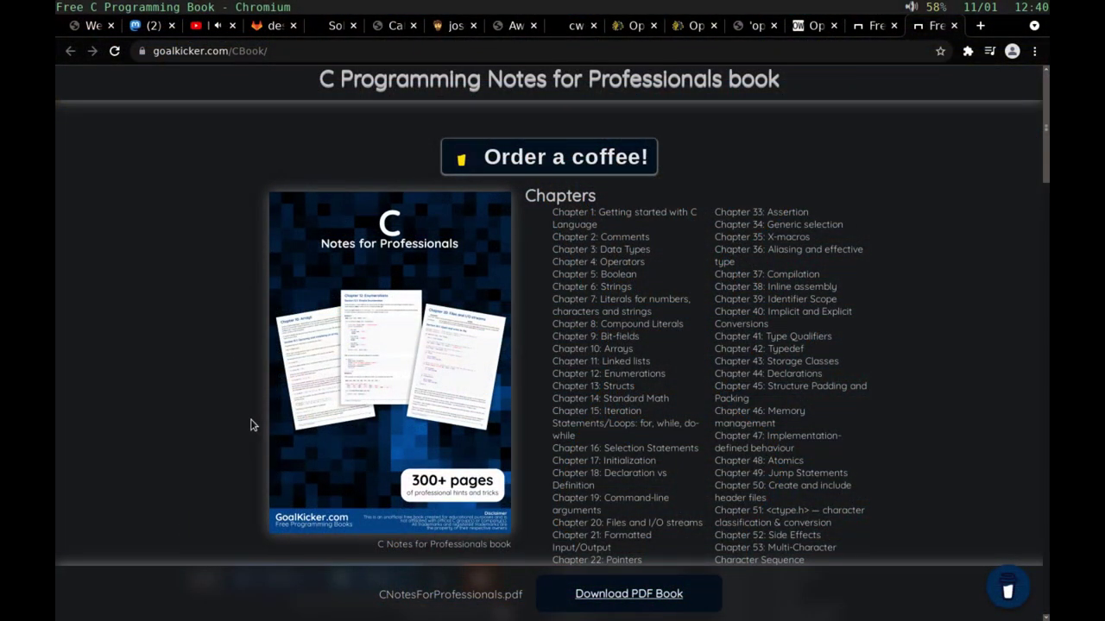
Step: Cycle past the Awesome OpenBSD and DistroToot tabs to the YouTube lofi tab
key(ctrl+Page_Up)
key(ctrl+Page_Up)
key(ctrl+Page_Up)
key(ctrl+Page_Up)
key(ctrl+Page_Up)
key(ctrl+Page_Up)
key(ctrl+Page_Up)
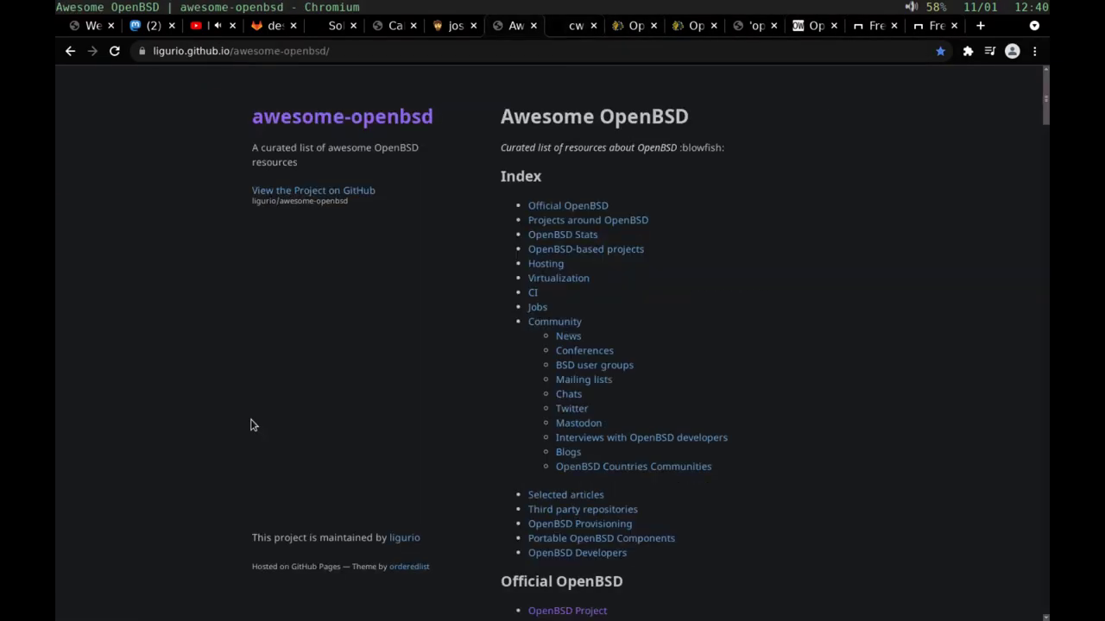
key(ctrl+Page_Up)
key(ctrl+Page_Up)
key(ctrl+Page_Up)
key(ctrl+Page_Up)
key(ctrl+Page_Up)
key(ctrl+Page_Up)
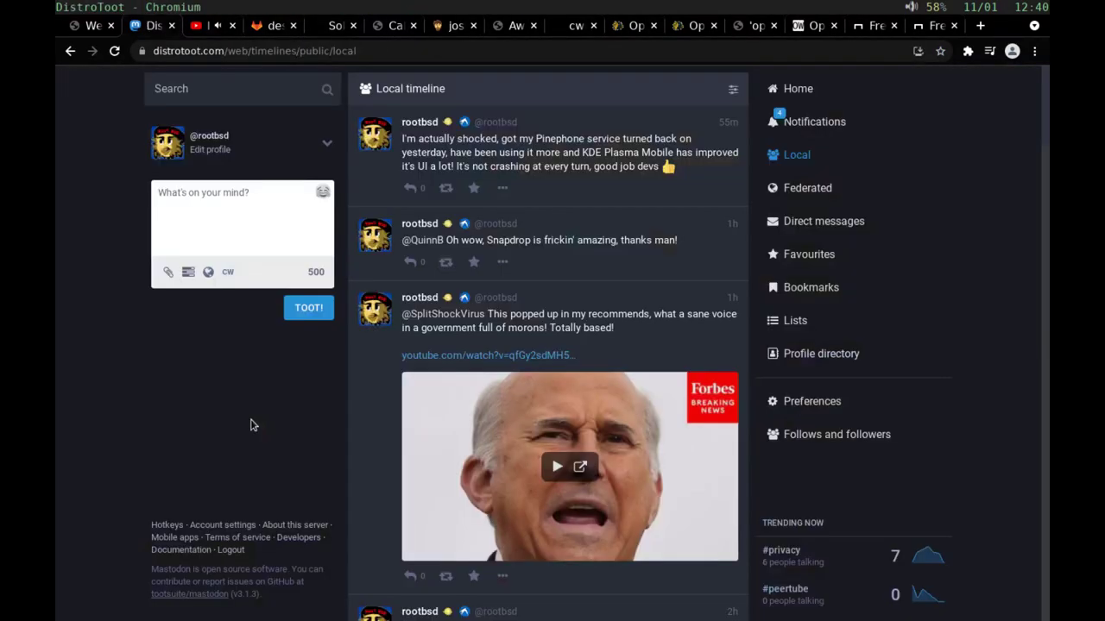
key(ctrl+Page_Down)
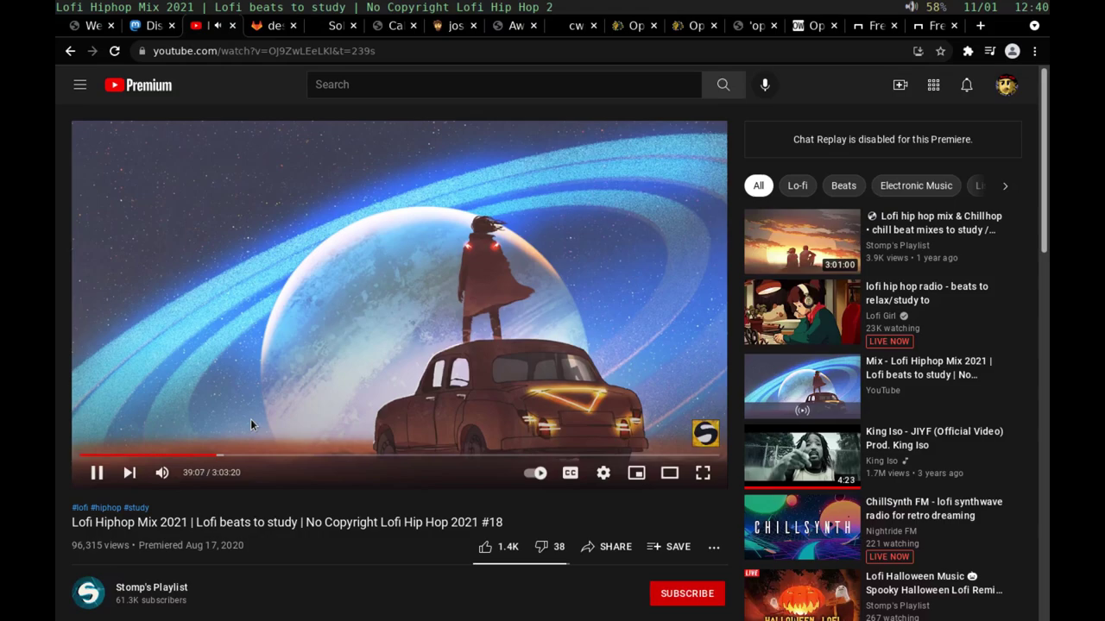
Step: Pause the lofi hip hop video at 39:09 with a Vimium hint, then return to Clementine
key(shift+f)
key(a)
key(e)
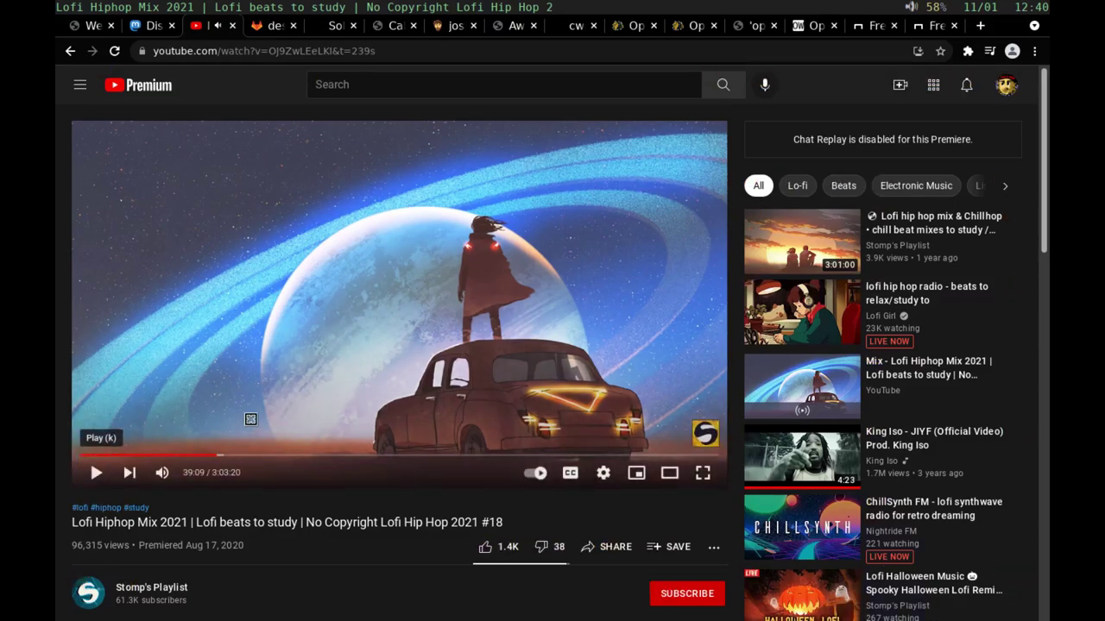
key(alt+Tab)
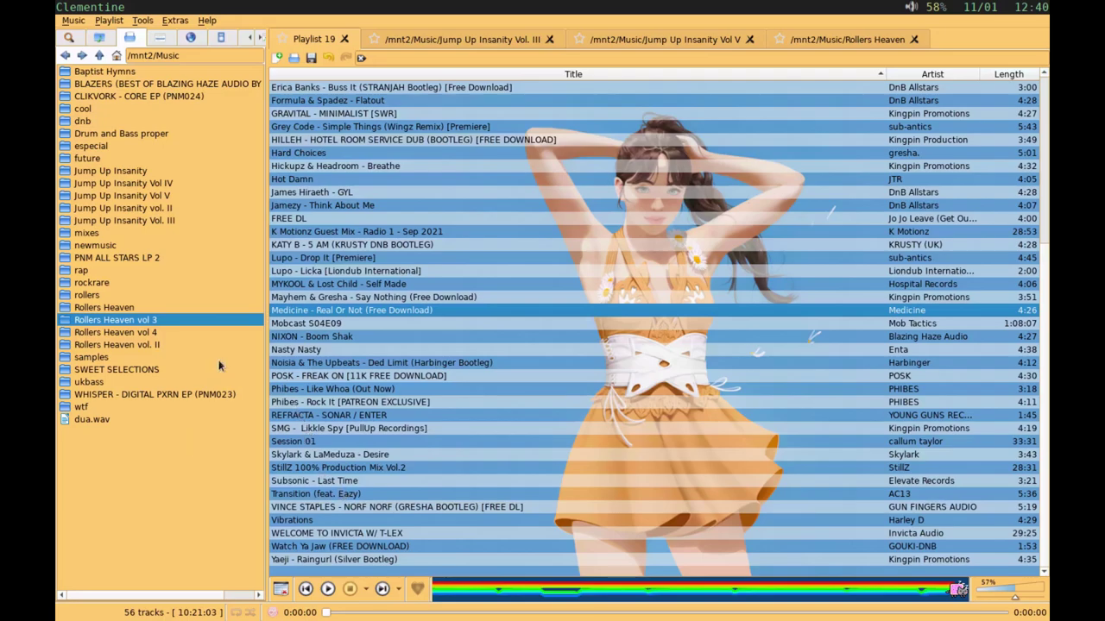
Step: Play Medicine – Real Or Not, seek ahead to about 0:31, and raise the volume to 77%
double_click(333, 310)
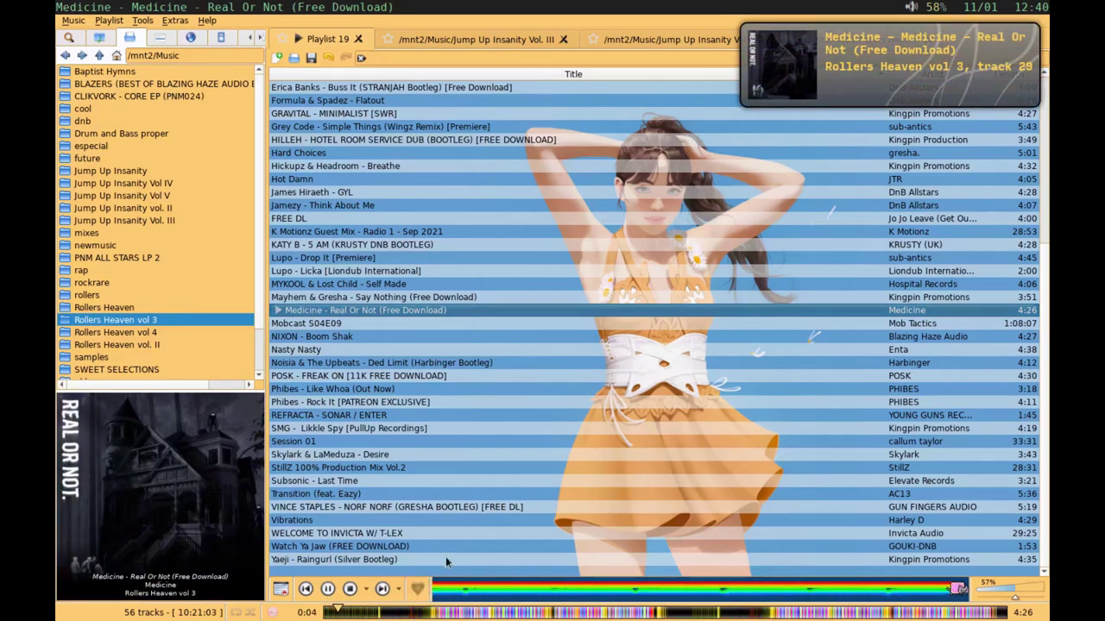
click(389, 612)
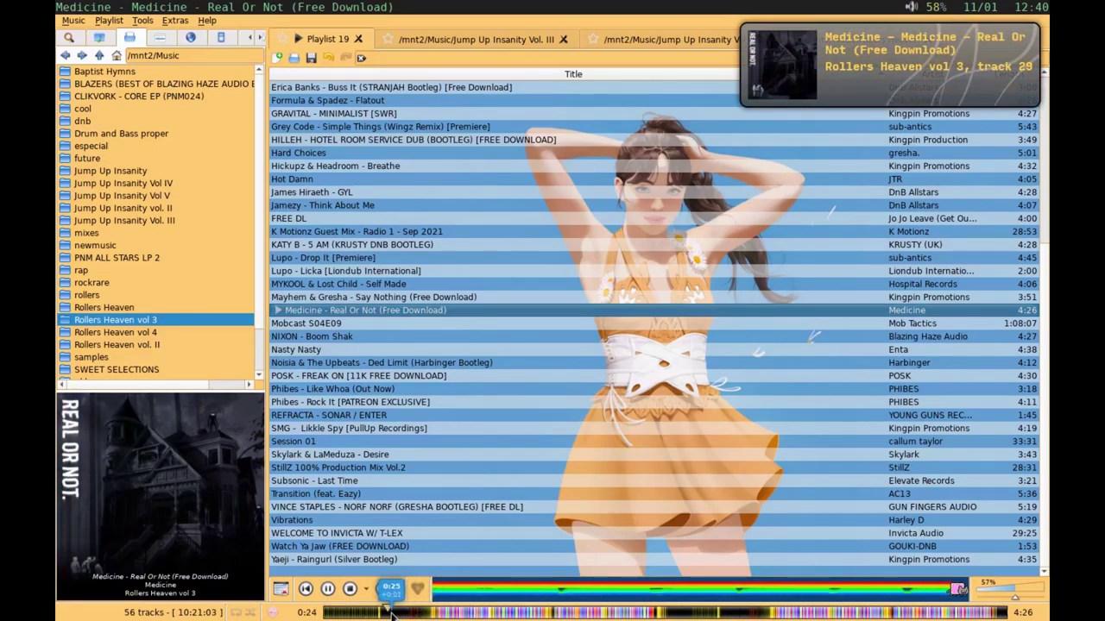
click(408, 612)
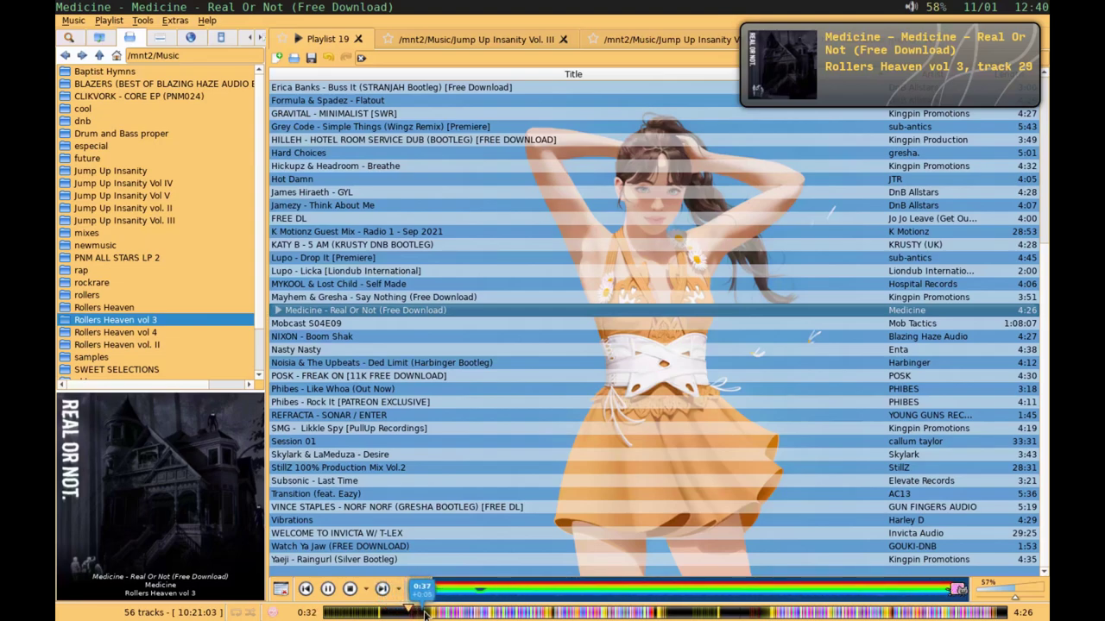
click(1030, 594)
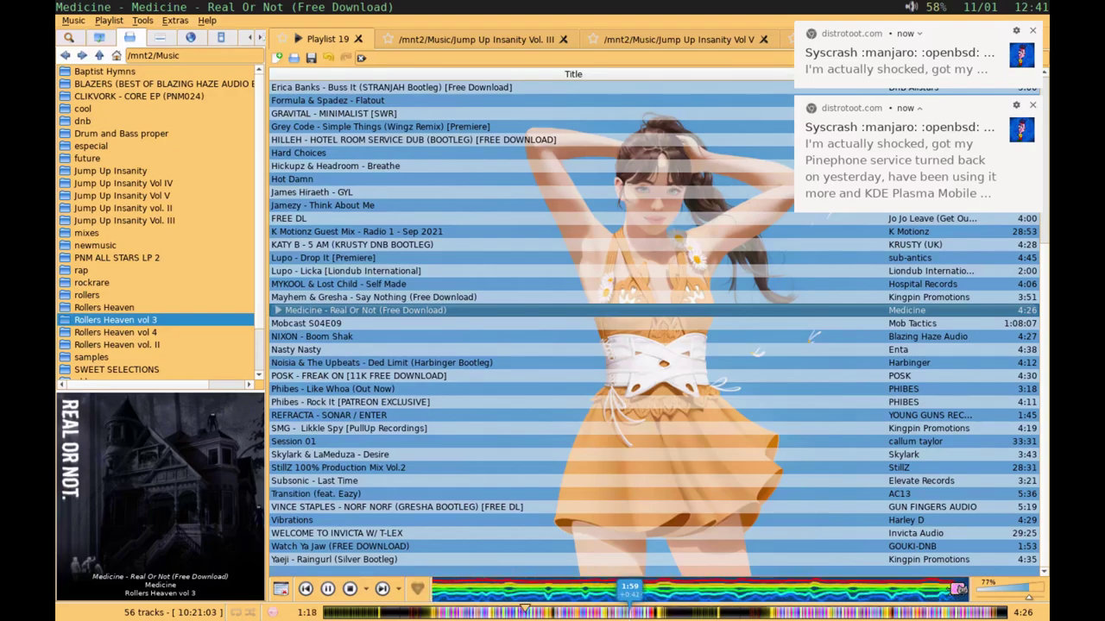
Step: Reopen ~/.config/sdorfehs/config in vi from history, read all 34 lines, then return to Clementine
key(ctrl+a)
key(n)
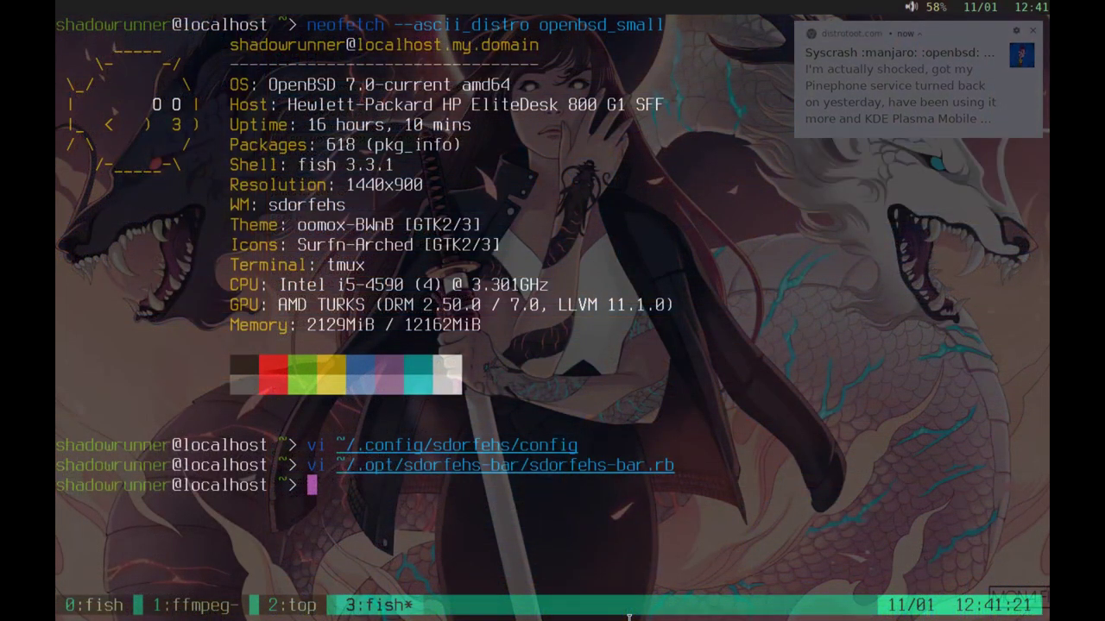
key(Up)
key(Up)
key(Return)
key(j)
key(j)
key(j)
key(j)
key(j)
key(j)
key(j)
key(j)
key(j)
key(j)
key(j)
key(j)
key(j)
key(j)
key(j)
key(j)
key(j)
key(j)
key(j)
key(j)
key(j)
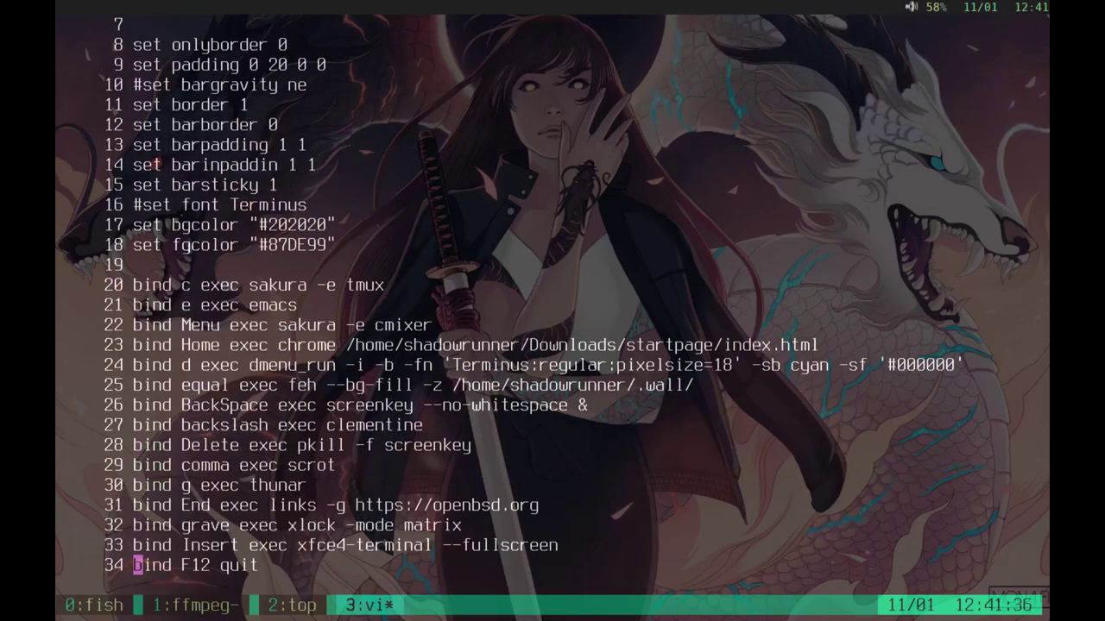
key(k)
key(k)
key(k)
key(k)
key(k)
key(k)
key(k)
key(k)
key(k)
key(k)
key(k)
key(k)
key(k)
key(k)
key(k)
key(k)
key(k)
key(k)
key(k)
key(k)
key(k)
key(k)
key(j)
key(j)
key(j)
key(j)
key(j)
key(j)
key(j)
key(j)
key(j)
key(j)
key(j)
key(j)
key(j)
key(j)
key(j)
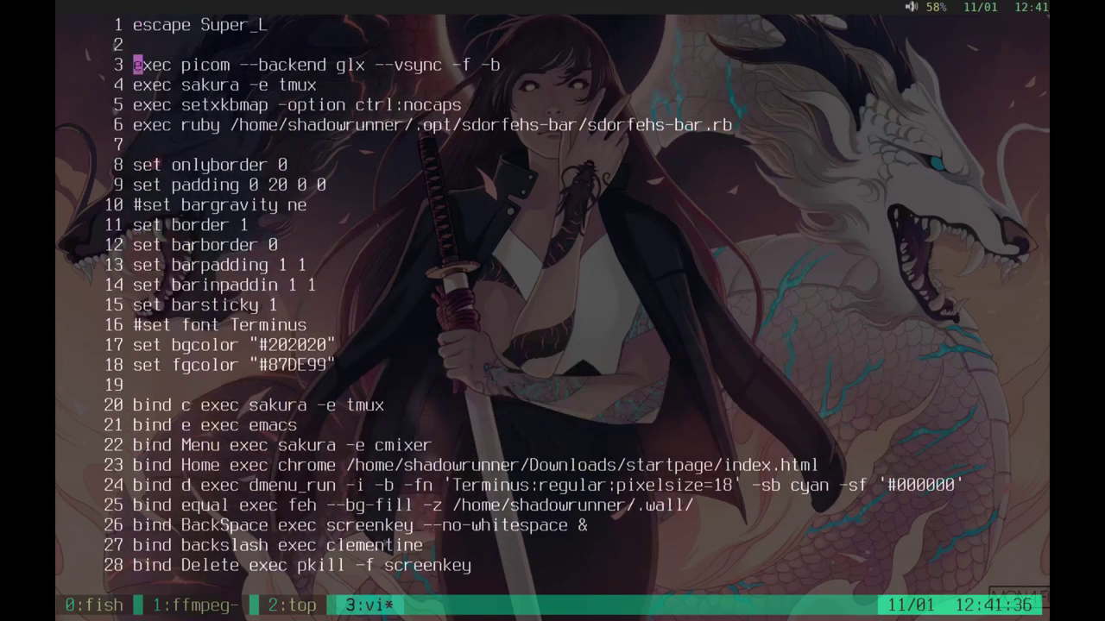
key(j)
key(j)
key(j)
key(j)
key(j)
key(j)
key(j)
key(j)
key(j)
key(j)
key(j)
key(j)
key(j)
key(j)
key(j)
key(j)
key(j)
key(j)
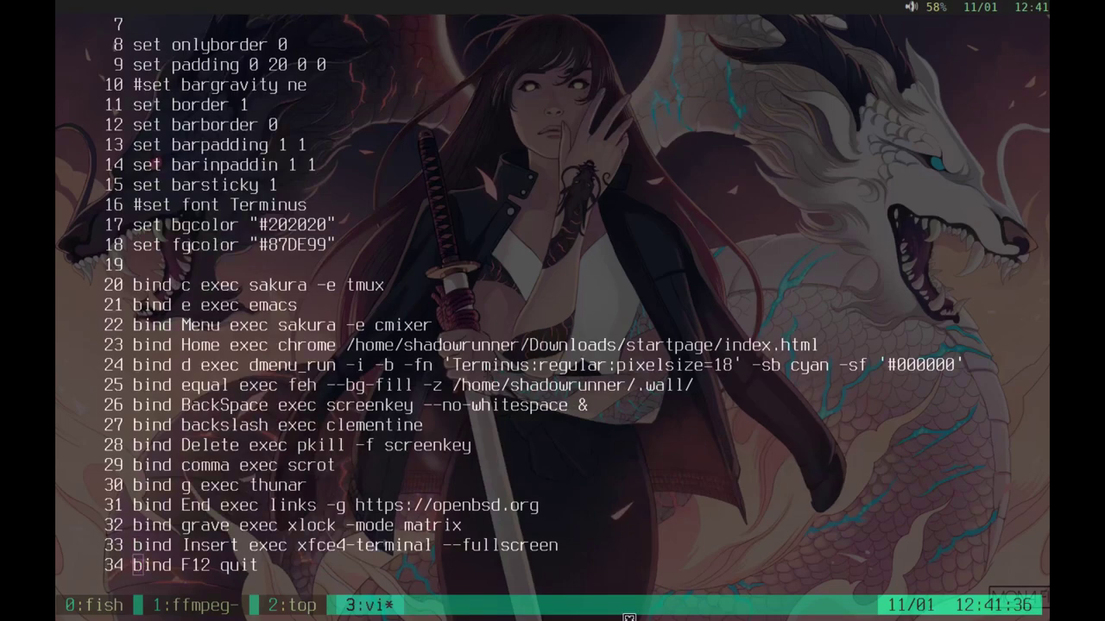
key(backslash)
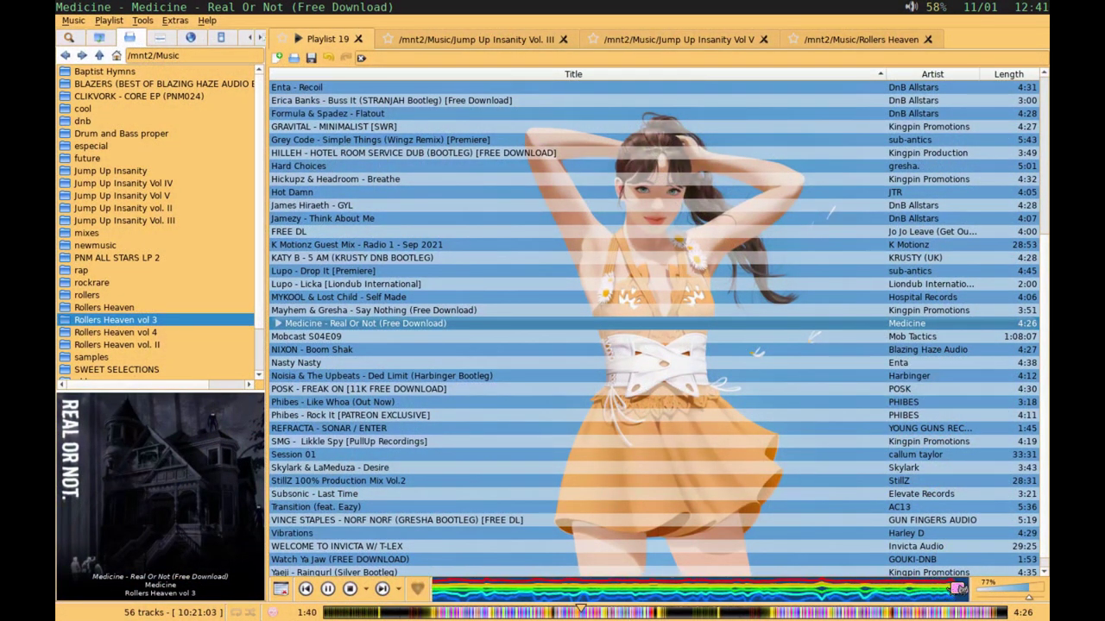
Step: Open Clementine's visualization window, then restart Medicine's 'Real Or Not' and leave it paused at 0:04
right_click(597, 588)
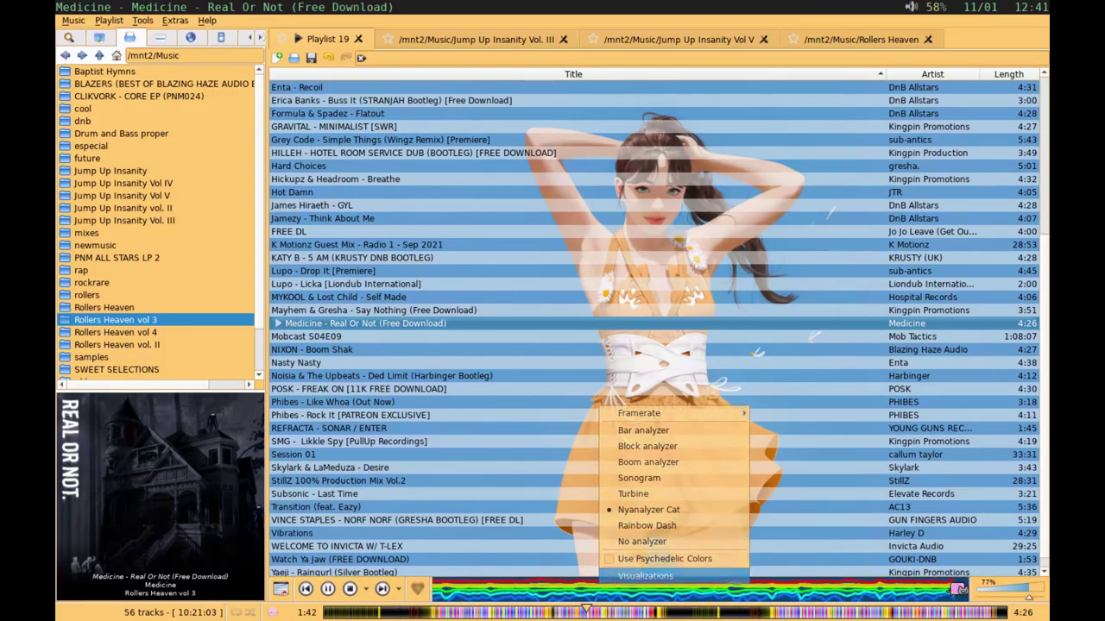
click(596, 573)
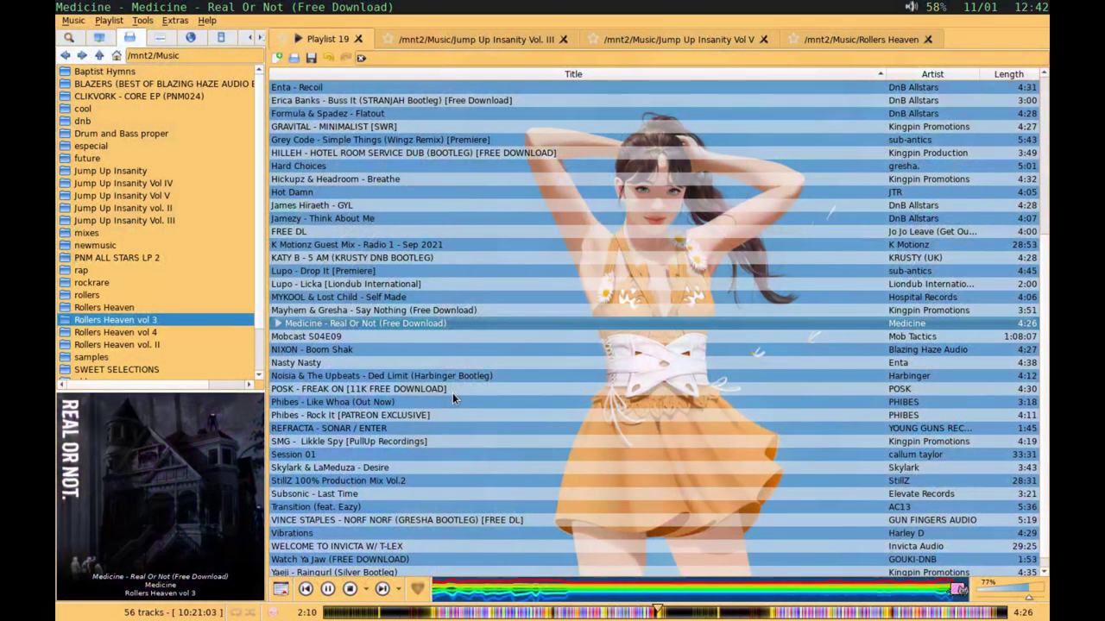
key(space)
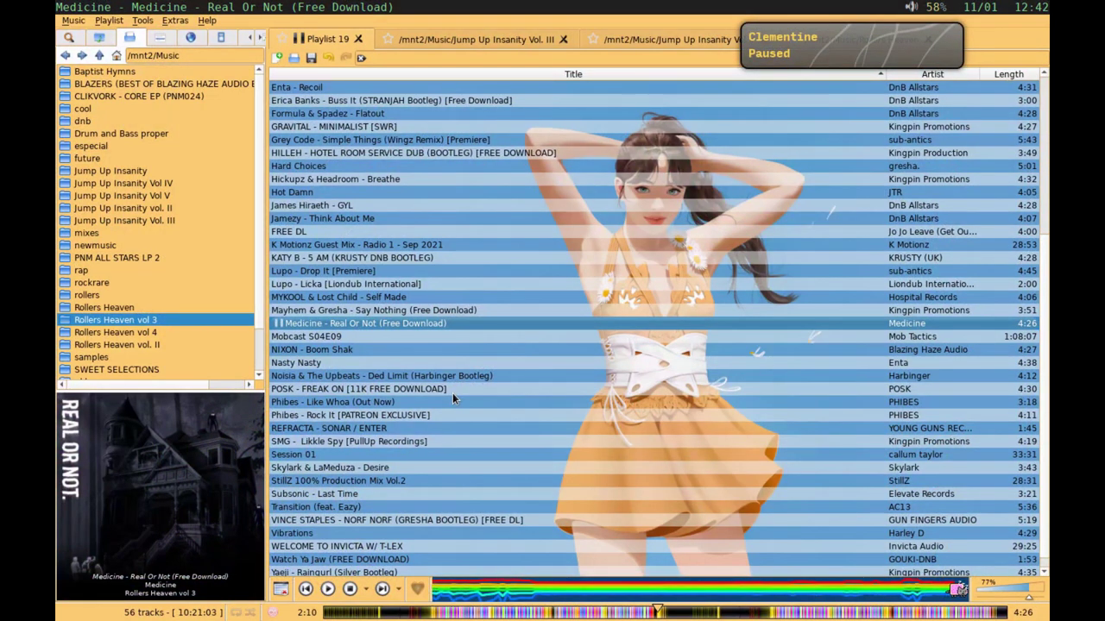
double_click(370, 323)
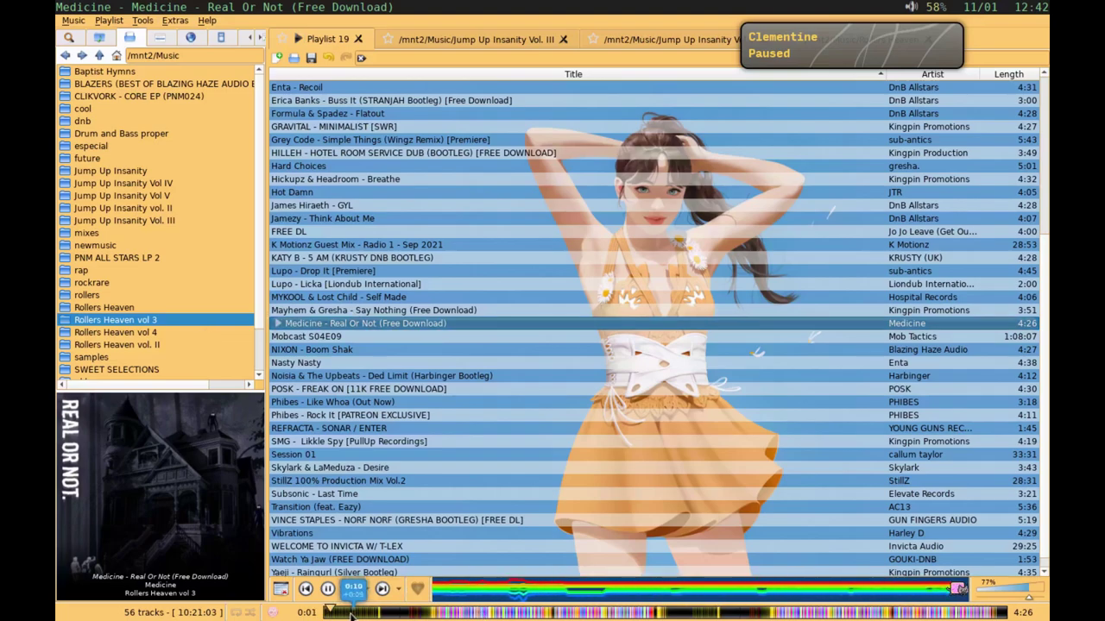
double_click(305, 338)
double_click(299, 325)
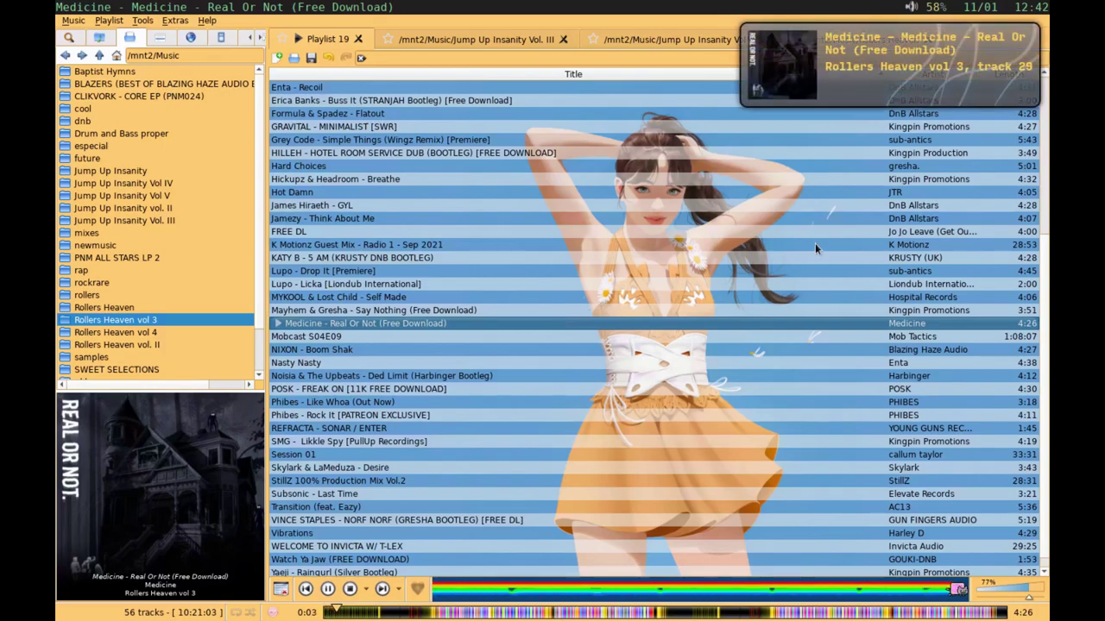
key(space)
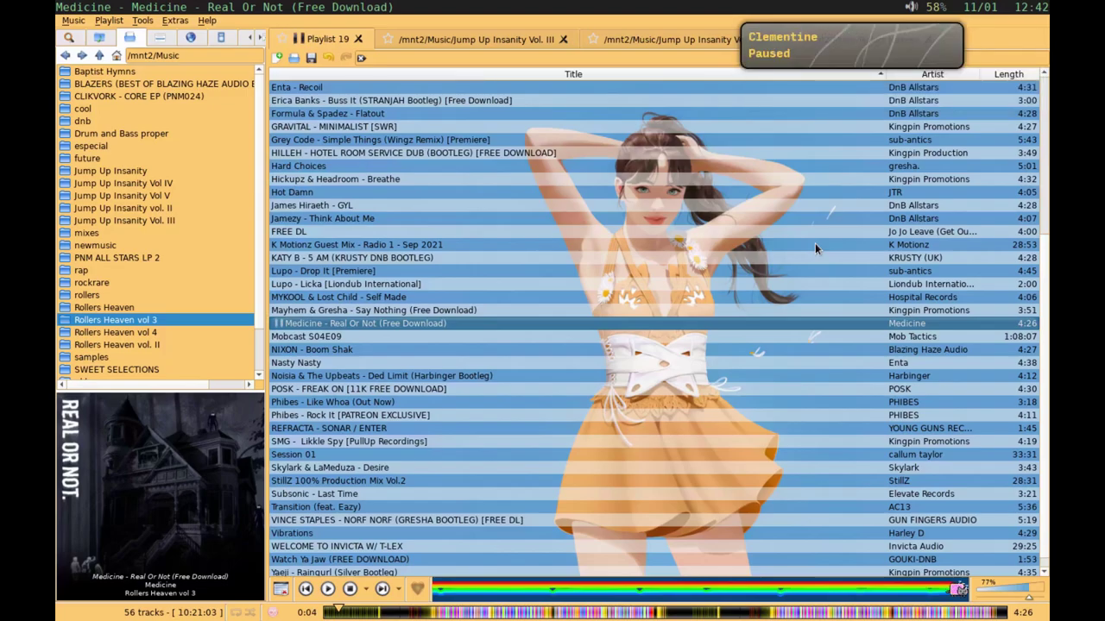
Step: Bring Chromium forward and resume the YouTube 'Lofi Hiphop Mix 2021' video from 39:09
key(alt+Tab)
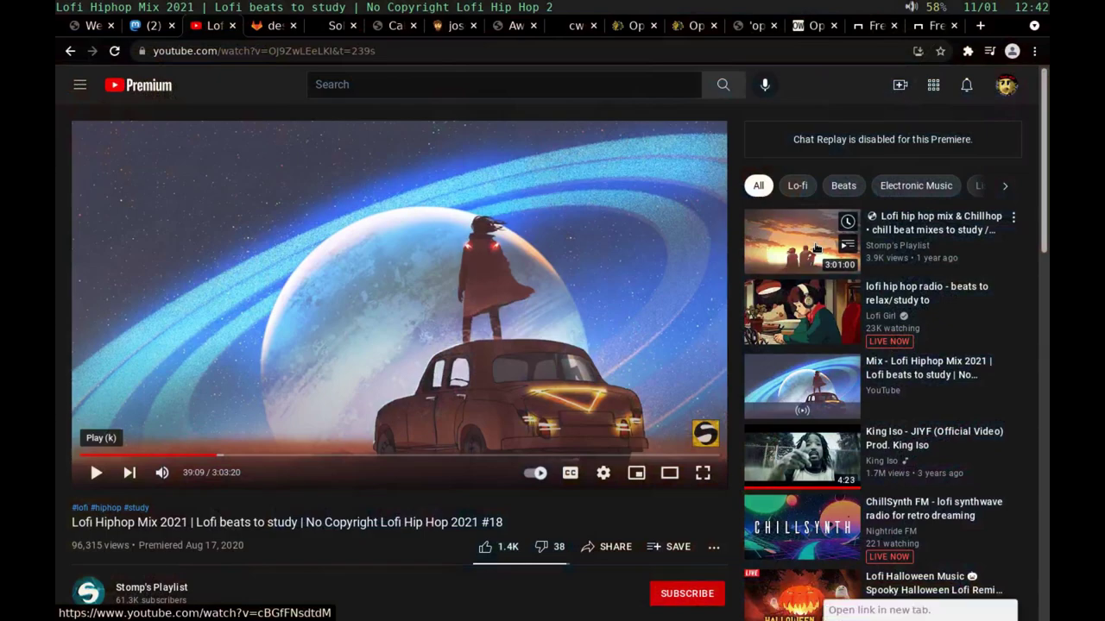
key(f)
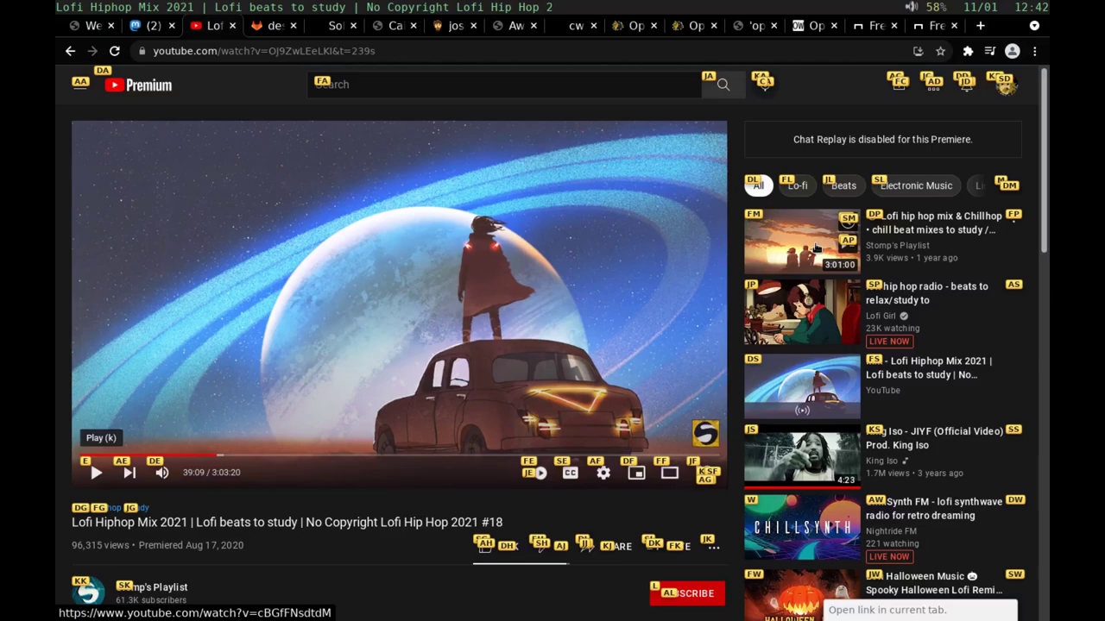
key(shift)
key(e)
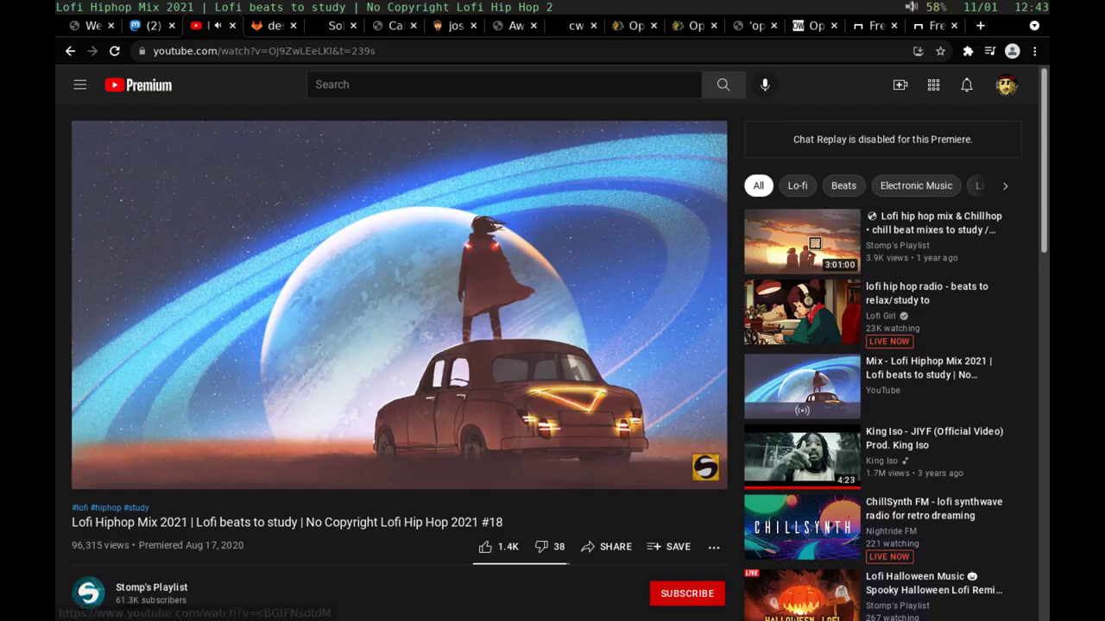
Step: Trigger the 'xlock -mode matrix' binding from config line 32, then unlock with the password
key(ctrl+t)
key(ctrl+t)
key(k)
key(k)
key(k)
key(k)
key(k)
key(k)
key(k)
key(j)
key(j)
key(j)
key(j)
key(j)
key(l)
key(l)
key(l)
key(l)
key(l)
key(l)
key(l)
key(l)
key(l)
key(l)
key(l)
key(l)
key(l)
key(l)
key(l)
key(l)
key(l)
key(l)
key(l)
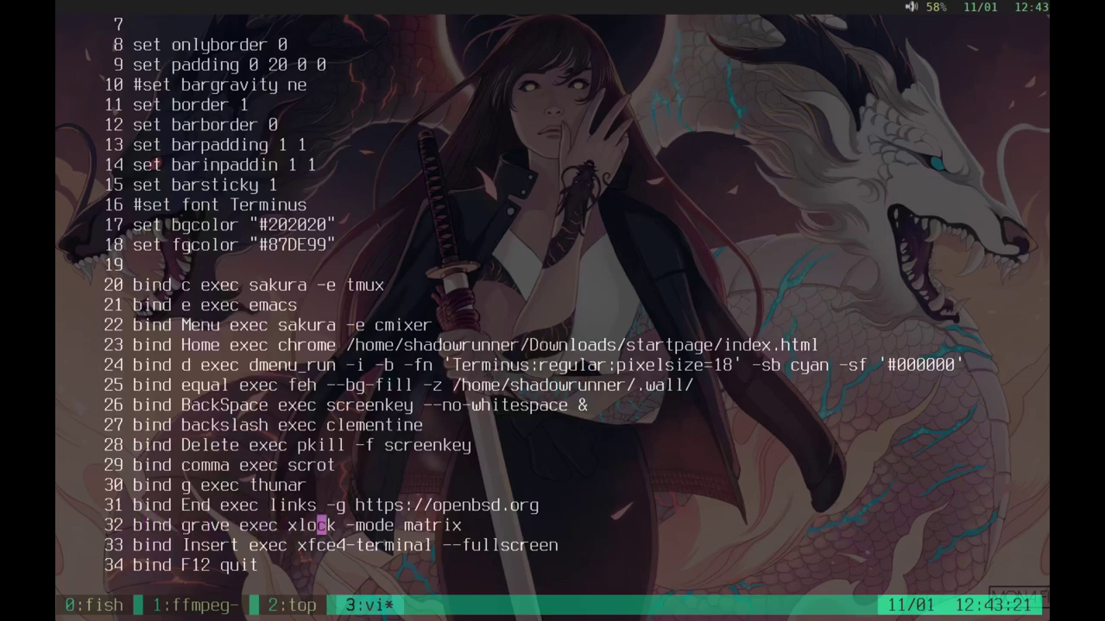
key(l)
key(l)
key(l)
key(l)
key(l)
key(l)
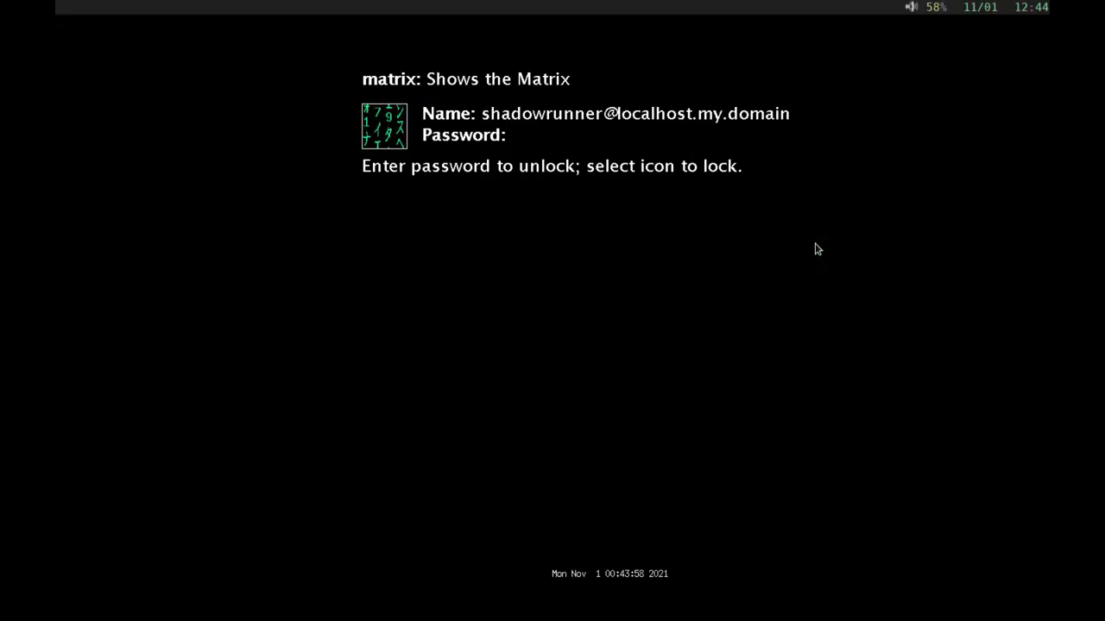
key(Return)
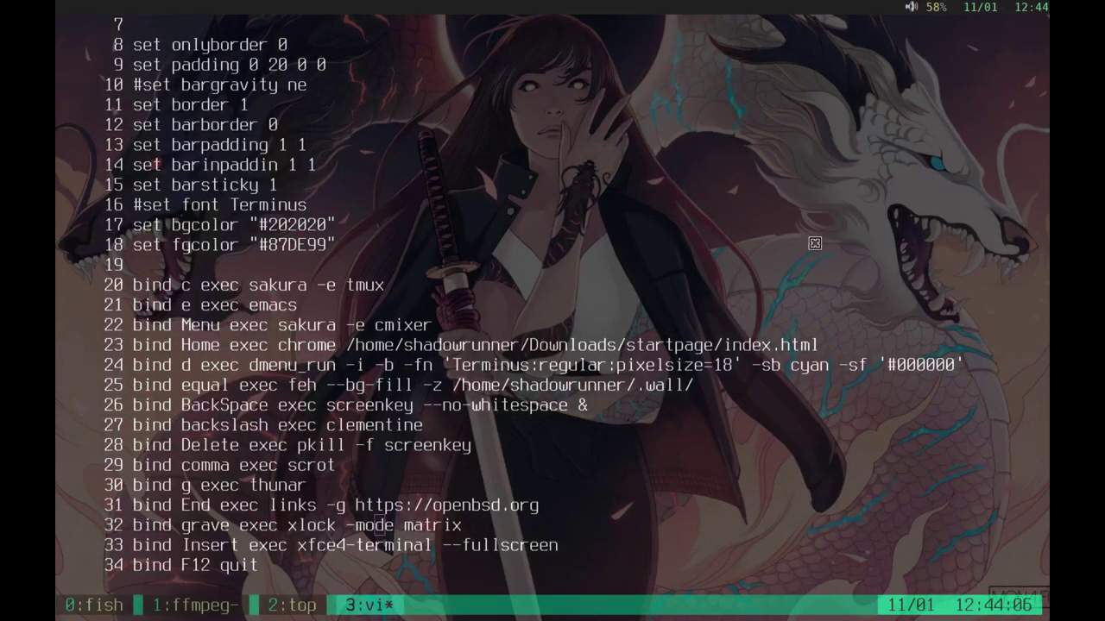
Step: Launch Doom Emacs and open the Treemacs file tree of the home folder with SPC o p
key(ctrl+t)
key(e)
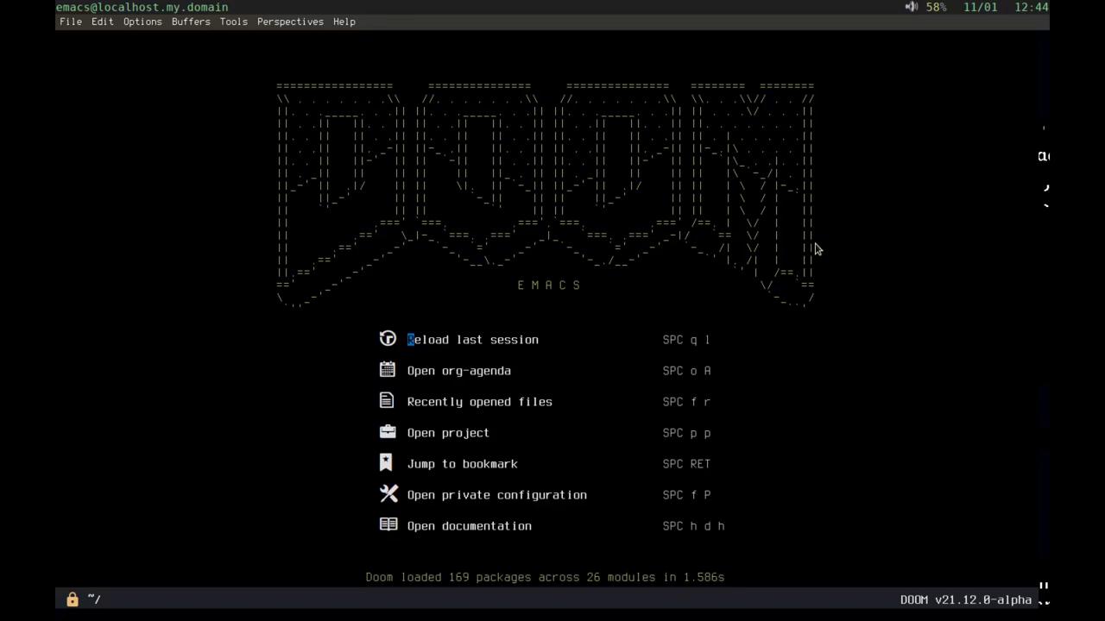
key(space)
key(o)
key(p)
key(F11)
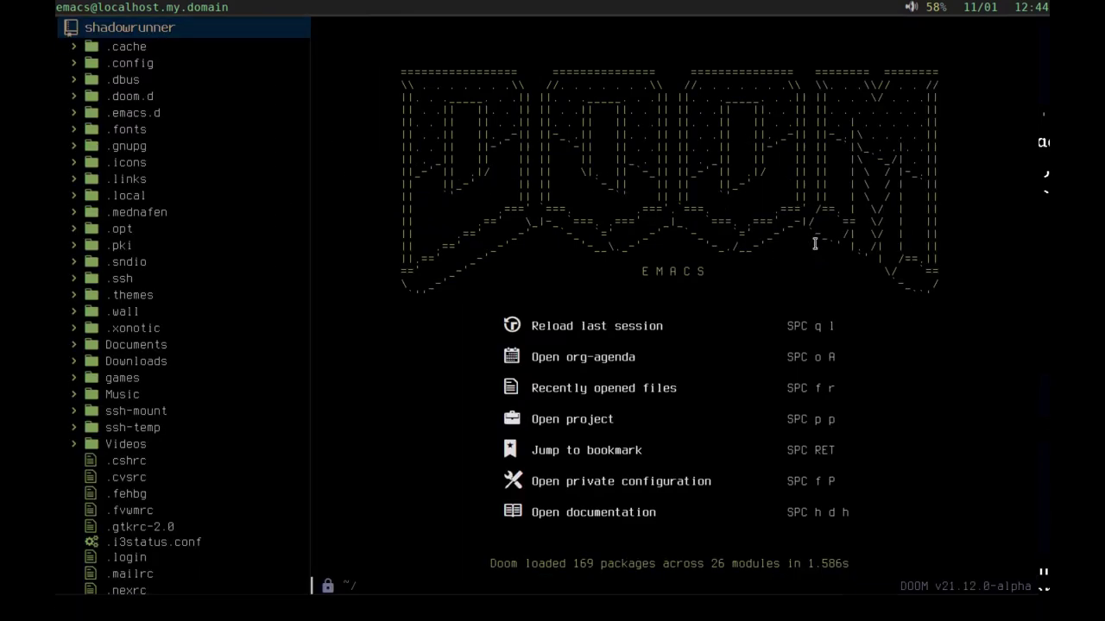
key(F11)
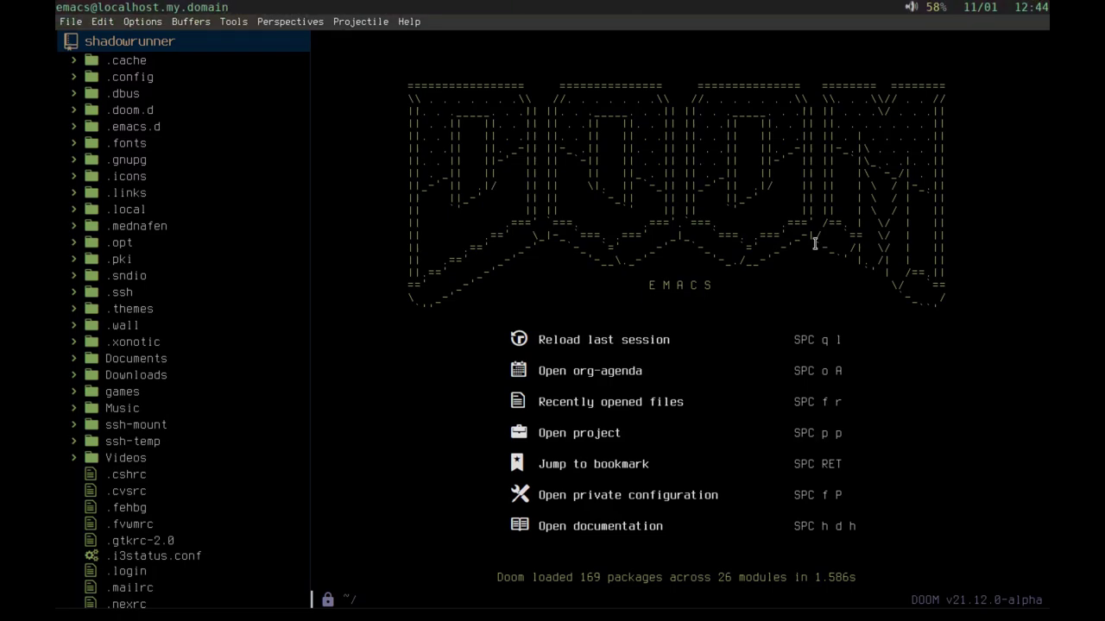
Step: Expand Documents and its org folder in the tree to reveal org-mode-basics.org
key(j)
key(j)
key(j)
key(j)
key(j)
key(j)
key(j)
key(j)
key(j)
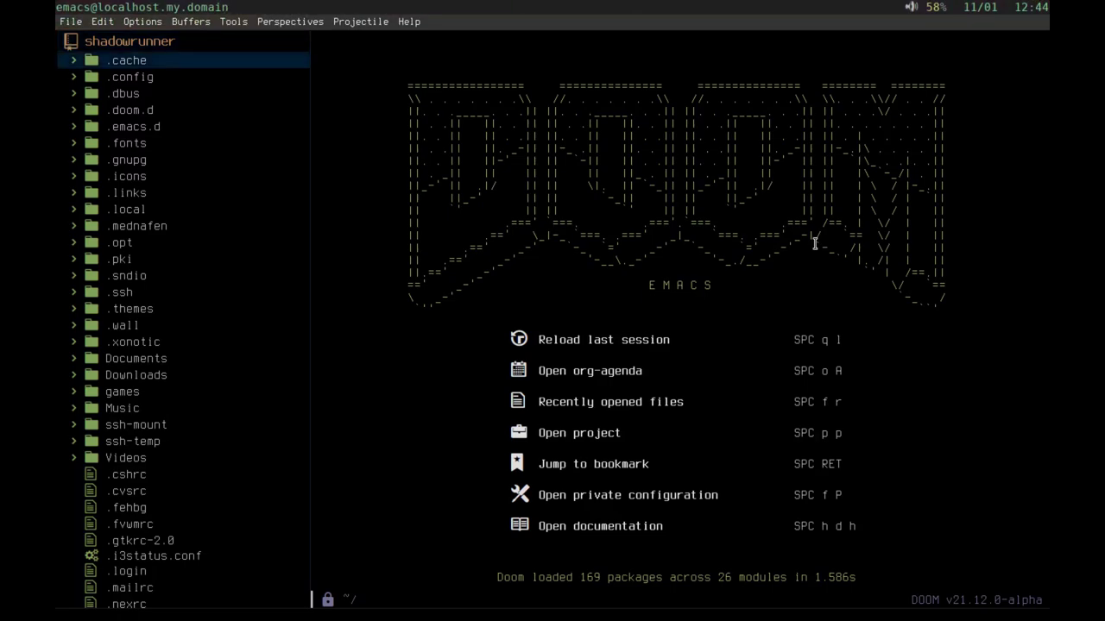
key(j)
key(j)
key(j)
key(j)
key(j)
key(k)
key(k)
key(k)
key(k)
key(k)
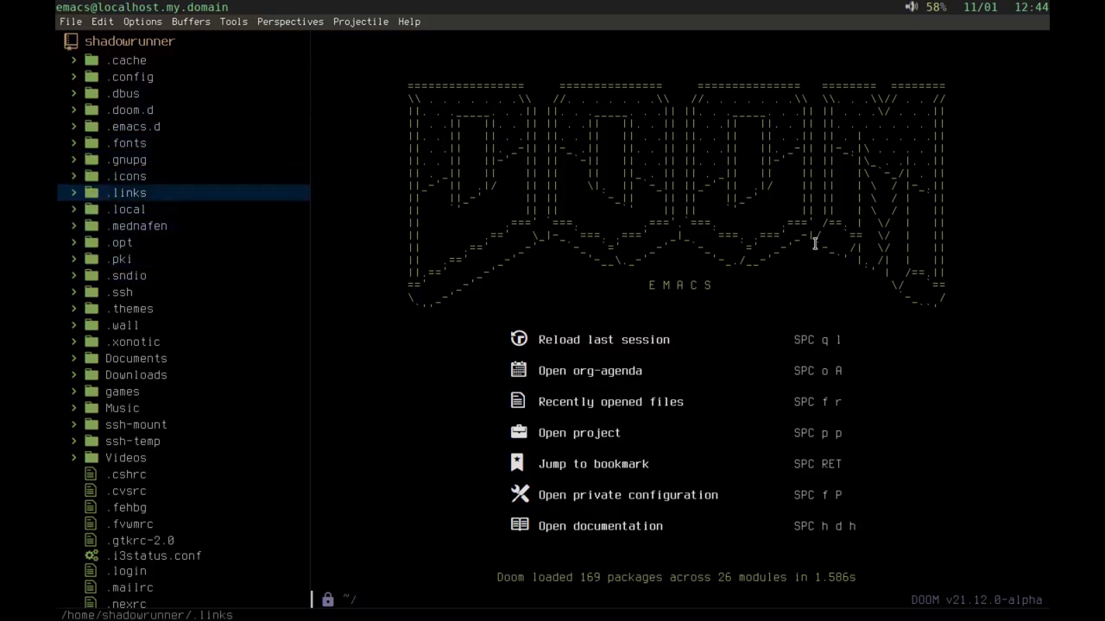
key(j)
key(j)
key(j)
key(j)
key(j)
key(j)
key(j)
key(j)
key(j)
key(j)
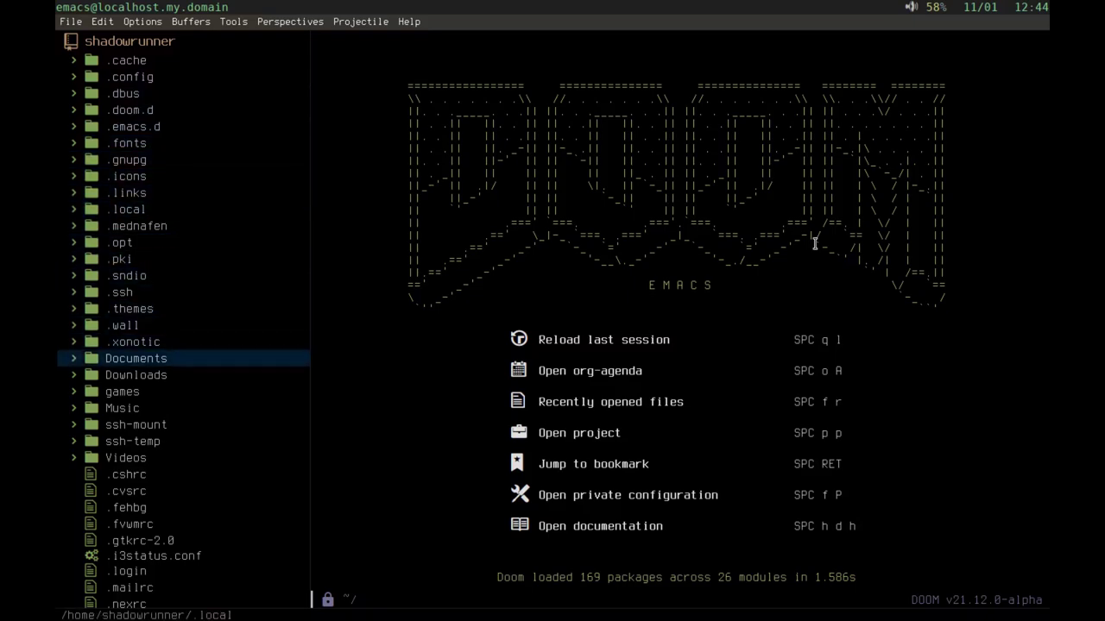
key(Tab)
key(j)
key(Tab)
key(j)
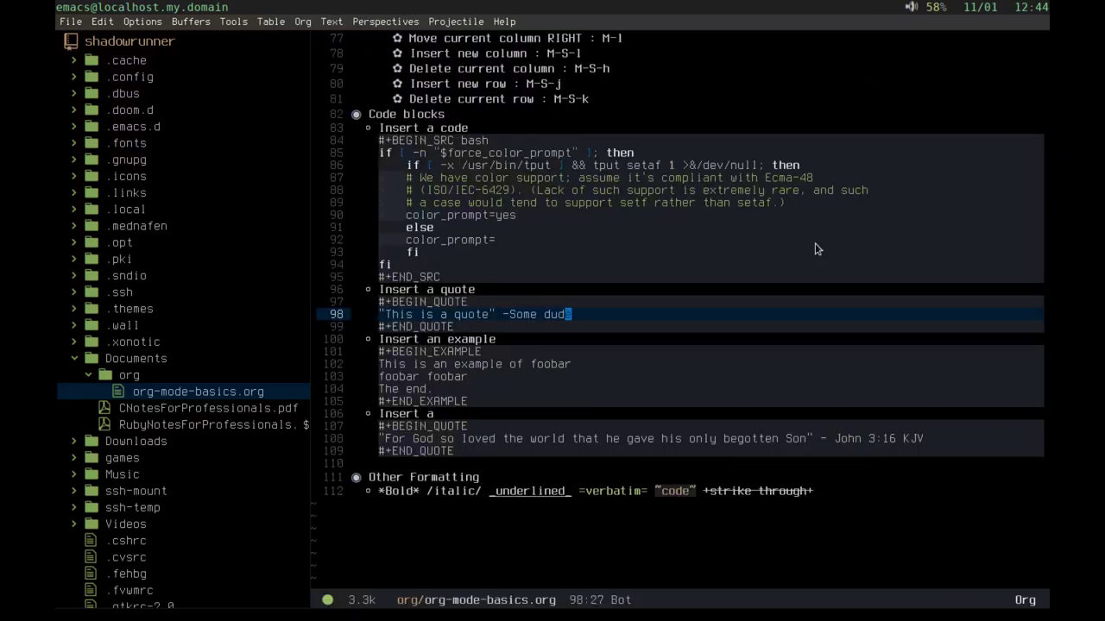
Step: Close Treemacs, browse org-mode-basics.org top to bottom, and begin quitting Emacs with Ctrl+X Ctrl+C
key(space)
key(o)
key(p)
key(k)
key(k)
key(k)
key(k)
key(k)
key(k)
key(k)
key(k)
key(k)
key(k)
key(k)
key(k)
key(k)
key(k)
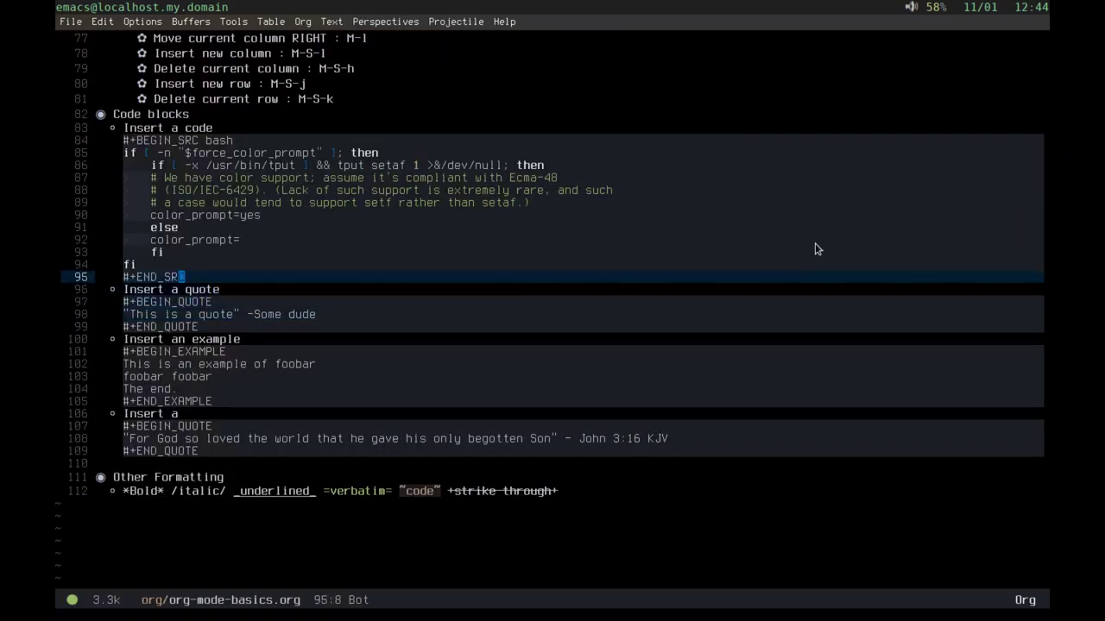
key(k)
key(k)
key(k)
key(k)
key(k)
key(k)
key(k)
key(k)
key(k)
key(k)
key(k)
key(k)
key(k)
key(k)
key(k)
key(k)
key(k)
key(k)
key(k)
key(k)
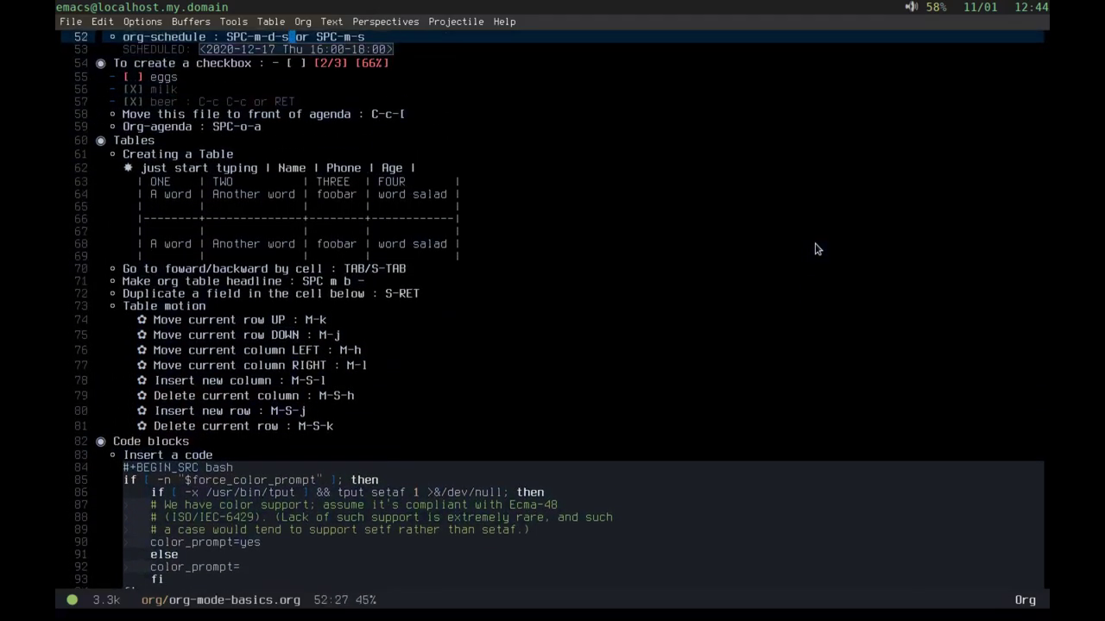
key(g)
key(g)
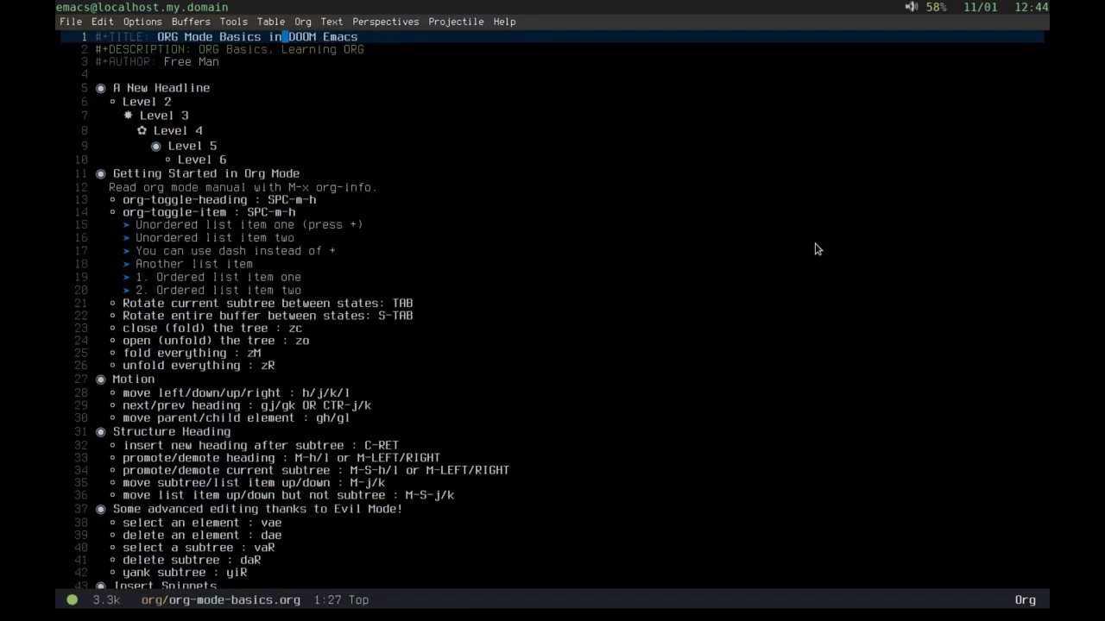
key(shift+g)
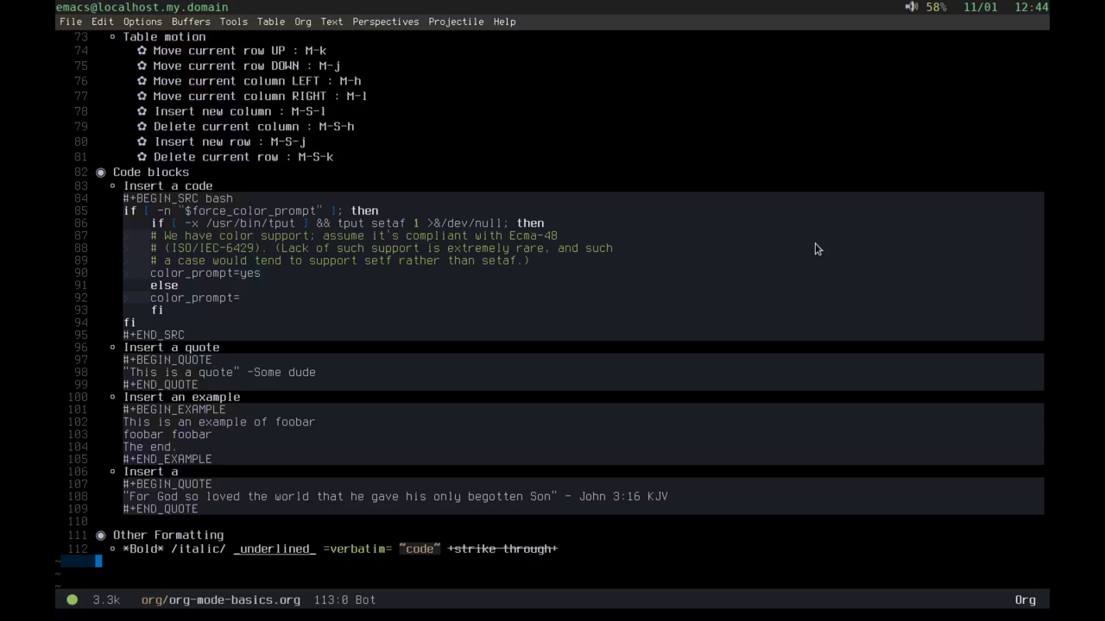
key(k)
key(k)
key(k)
key(k)
key(k)
key(k)
key(k)
key(k)
key(k)
key(k)
key(k)
key(k)
key(k)
key(k)
key(k)
key(k)
key(k)
key(k)
key(k)
key(k)
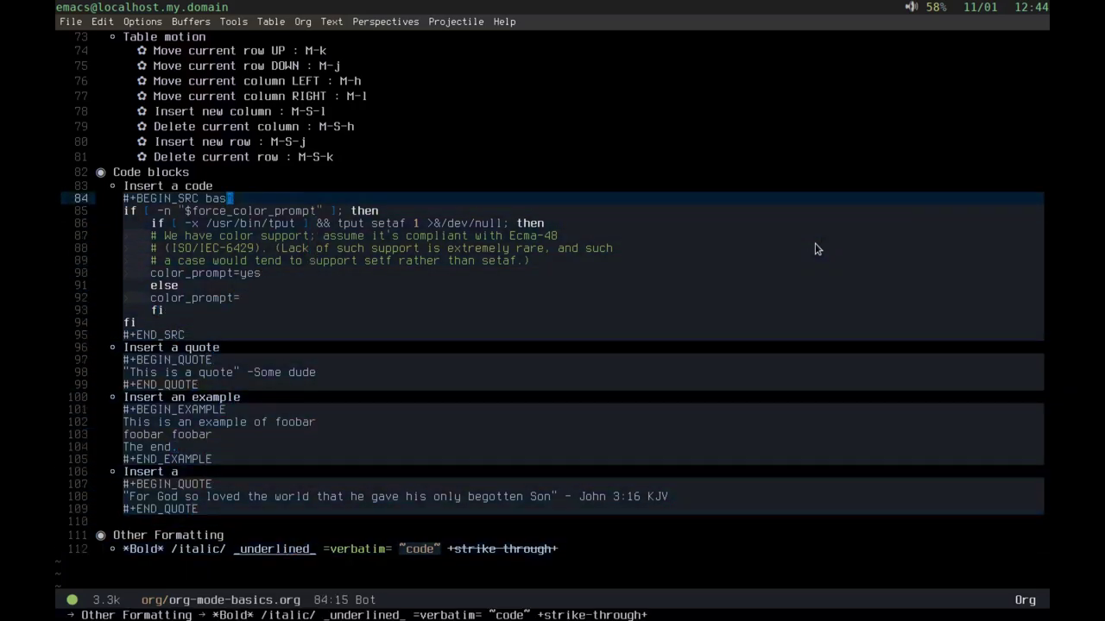
key(k)
key(k)
key(k)
key(k)
key(k)
key(k)
key(k)
key(k)
key(k)
key(k)
key(k)
key(k)
key(k)
key(k)
key(k)
key(k)
key(k)
key(k)
key(k)
key(k)
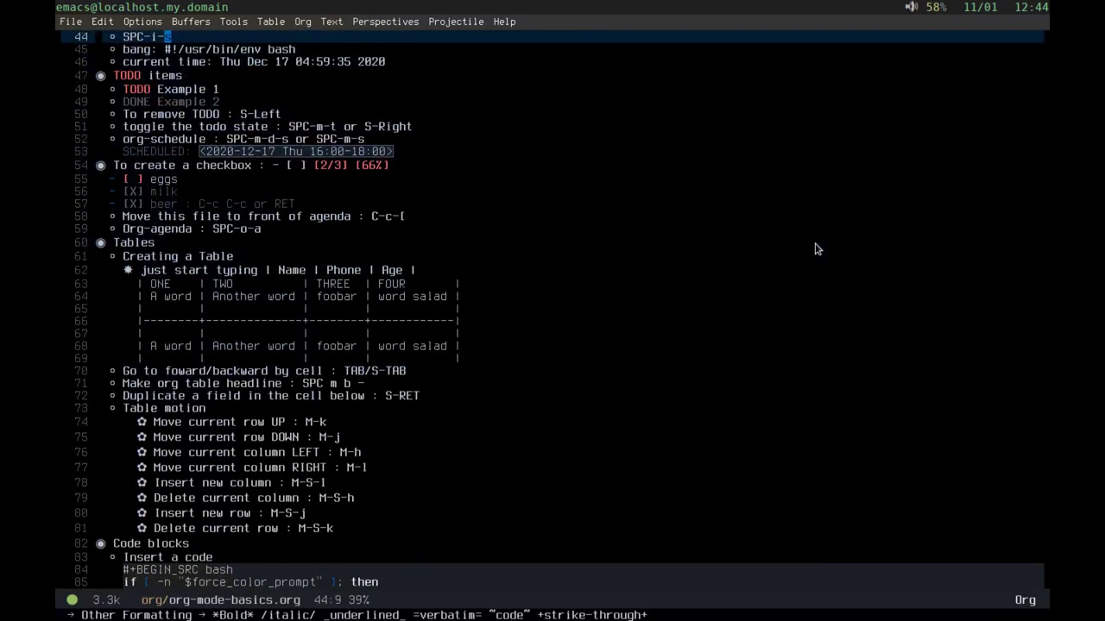
key(ctrl+x)
key(ctrl+c)
Step: Confirm quitting Emacs and launch Godot from the dmenu launcher
key(y)
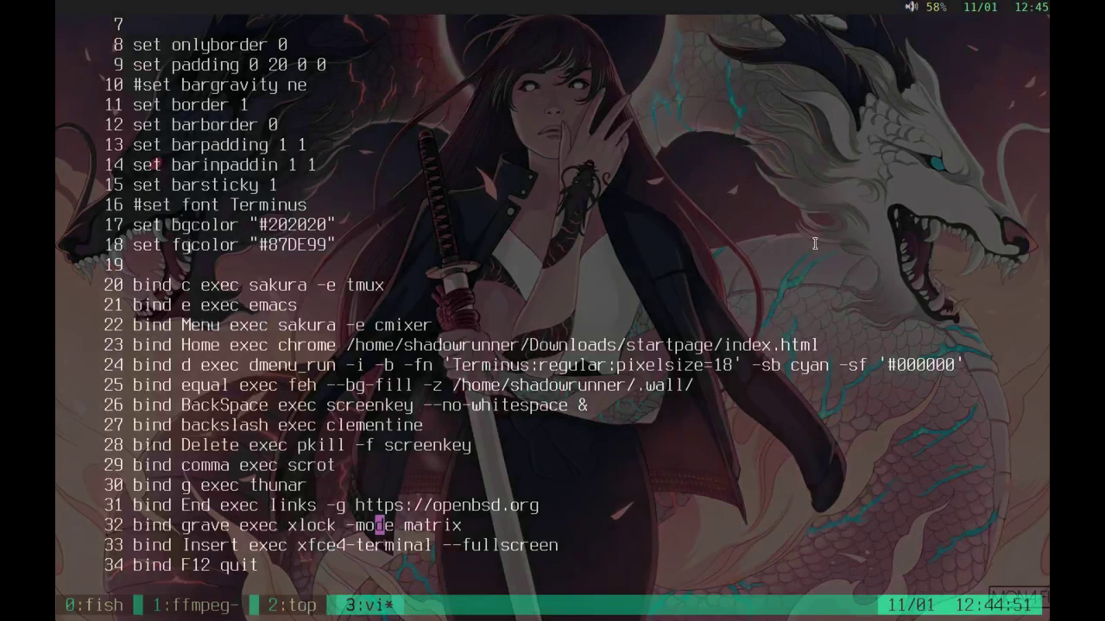
key(ctrl+t)
text(d )
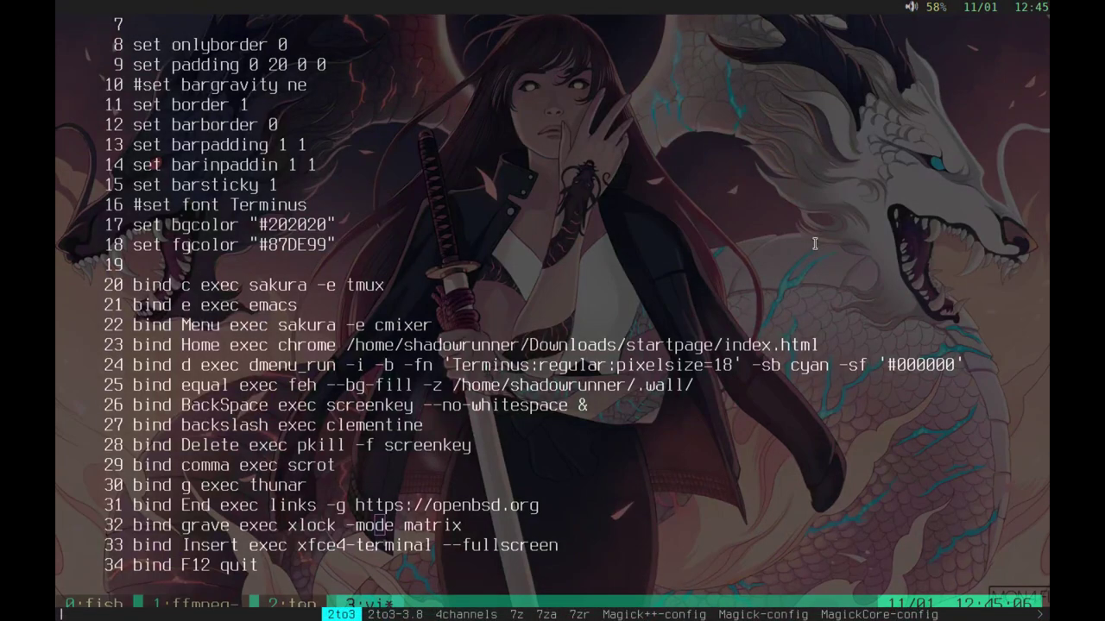
text(g)
key(BackSpace)
key(Escape)
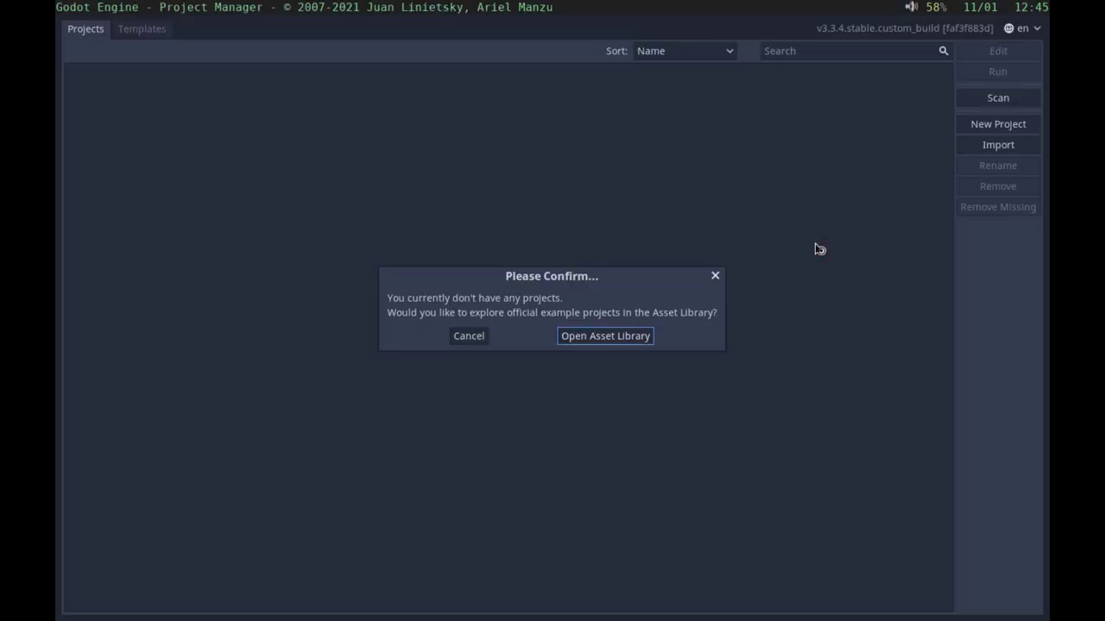
Step: Decline the example projects, quit Godot's Project Manager, and bring Chromium's lofi video forward
click(469, 336)
key(ctrl+n)
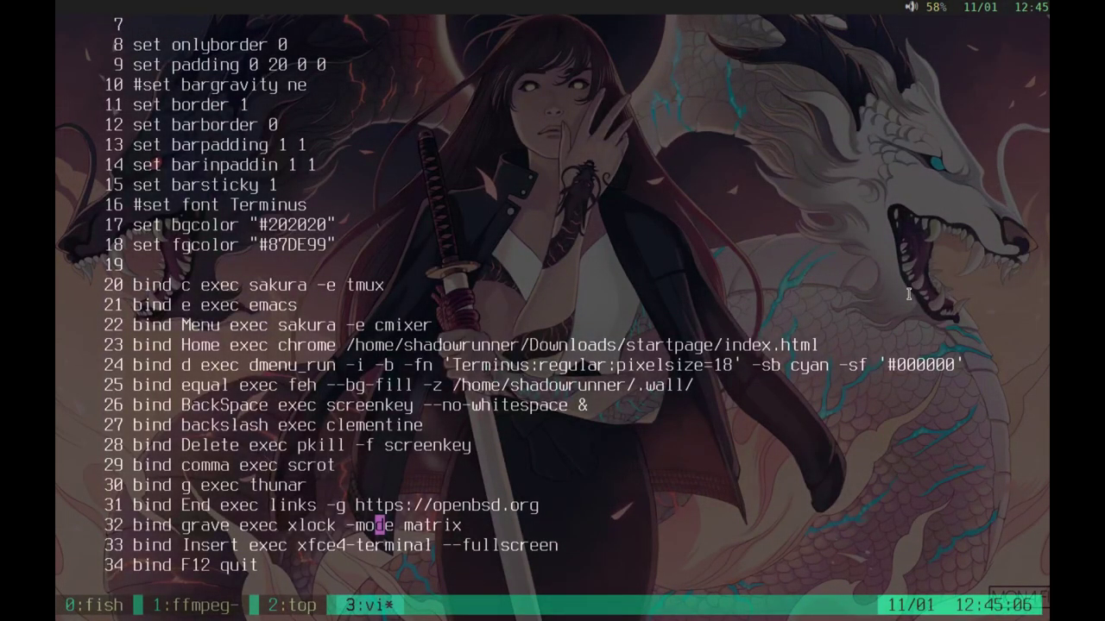
key(ctrl+t)
key(n)
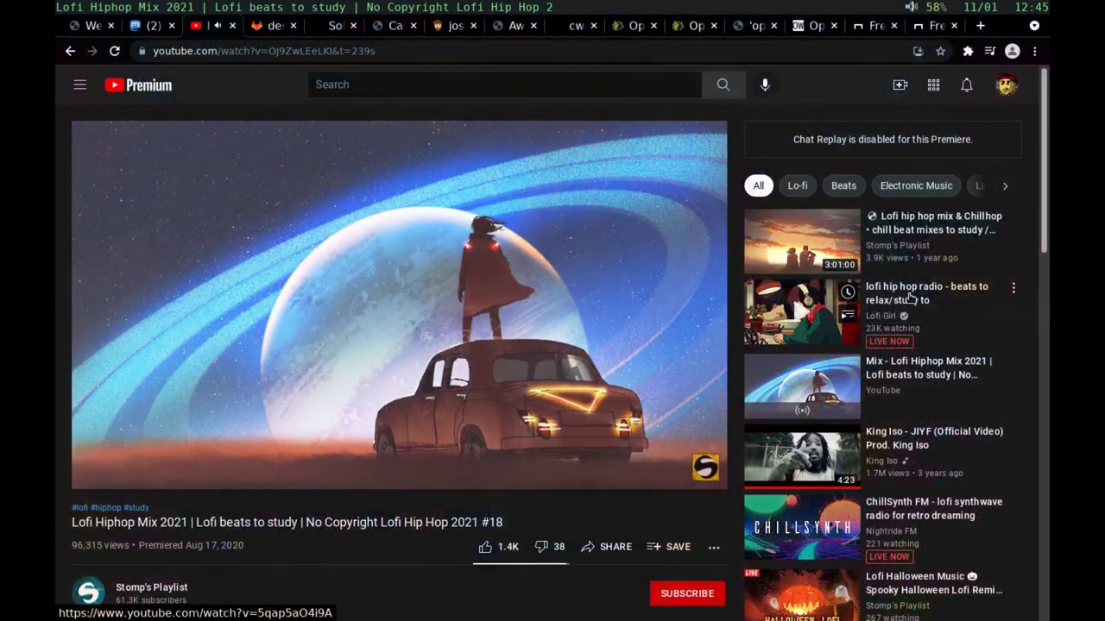
Step: Step through the GitLab config and dataswamp blog tabs, scrolling the posts, to the 2021 post index
key(ctrl+Tab)
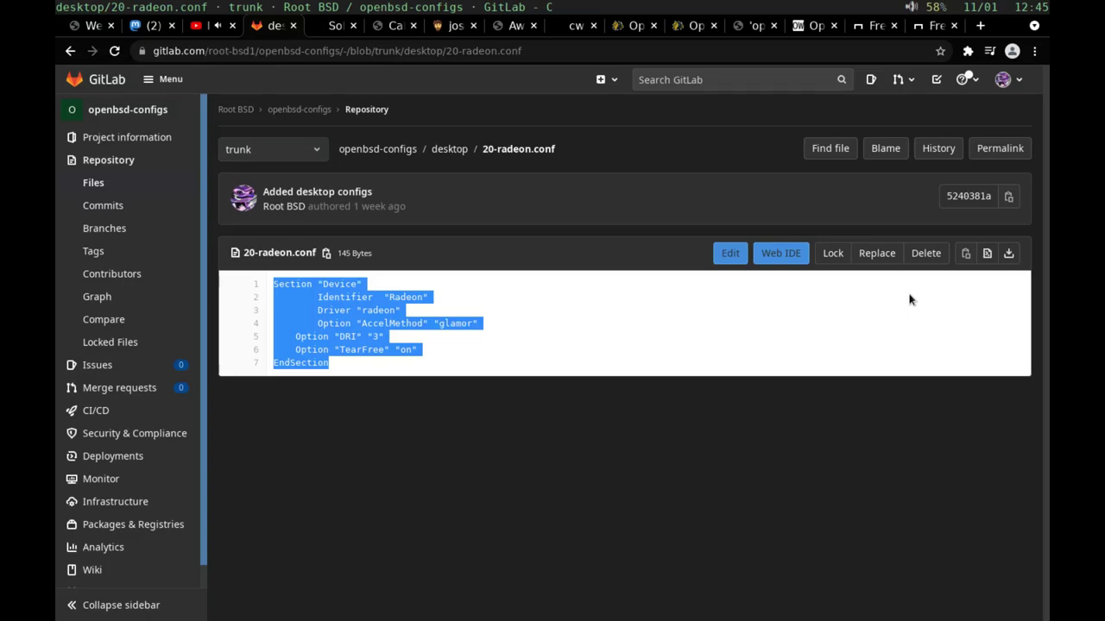
key(ctrl+Tab)
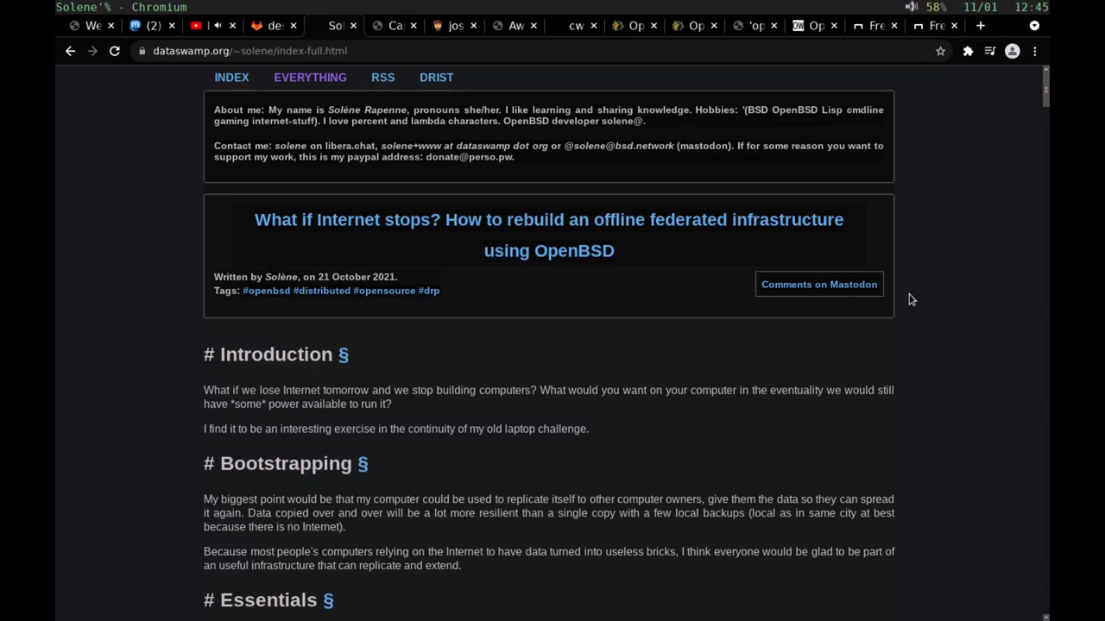
scroll(911, 300, down, 7)
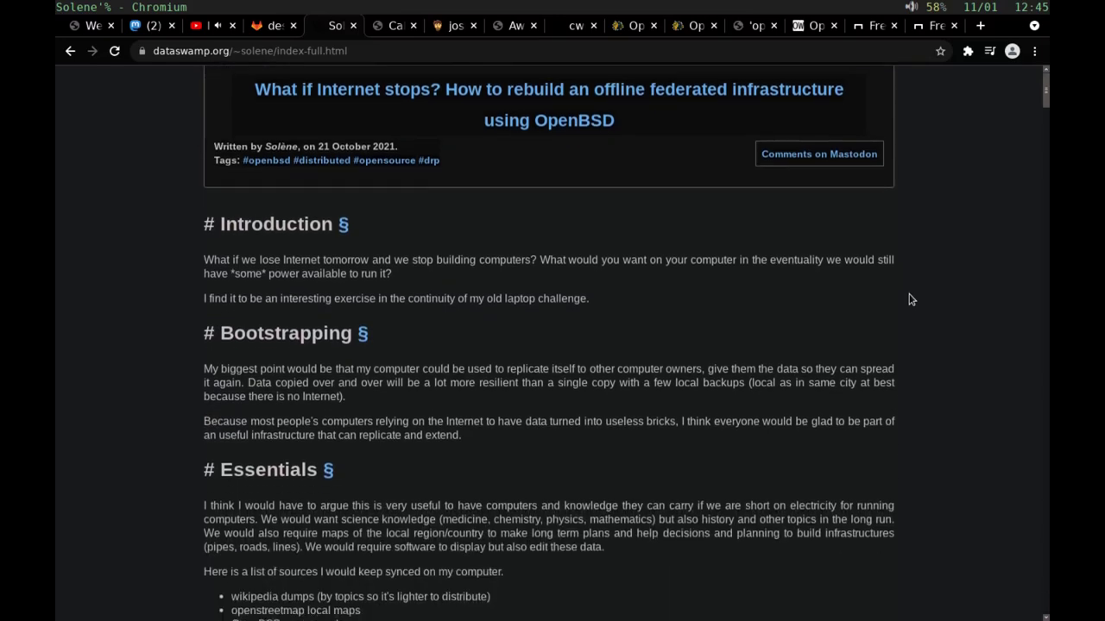
scroll(910, 299, down, 2)
scroll(911, 300, up, 5)
scroll(910, 300, up, 4)
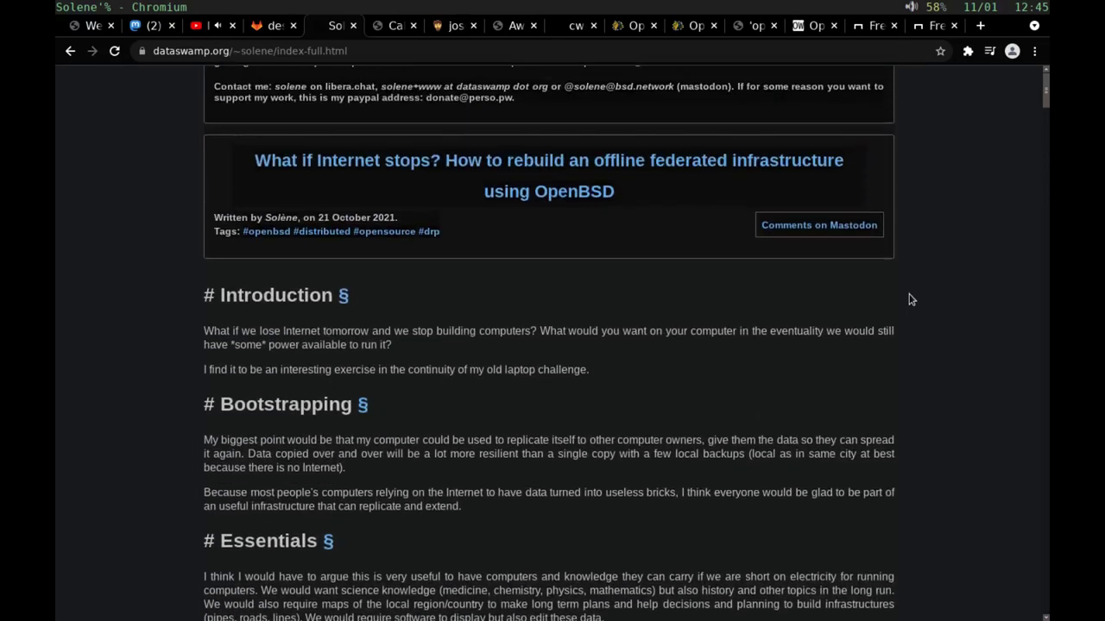
scroll(911, 300, down, 9)
scroll(910, 300, down, 8)
scroll(911, 300, up, 1)
scroll(910, 299, down, 11)
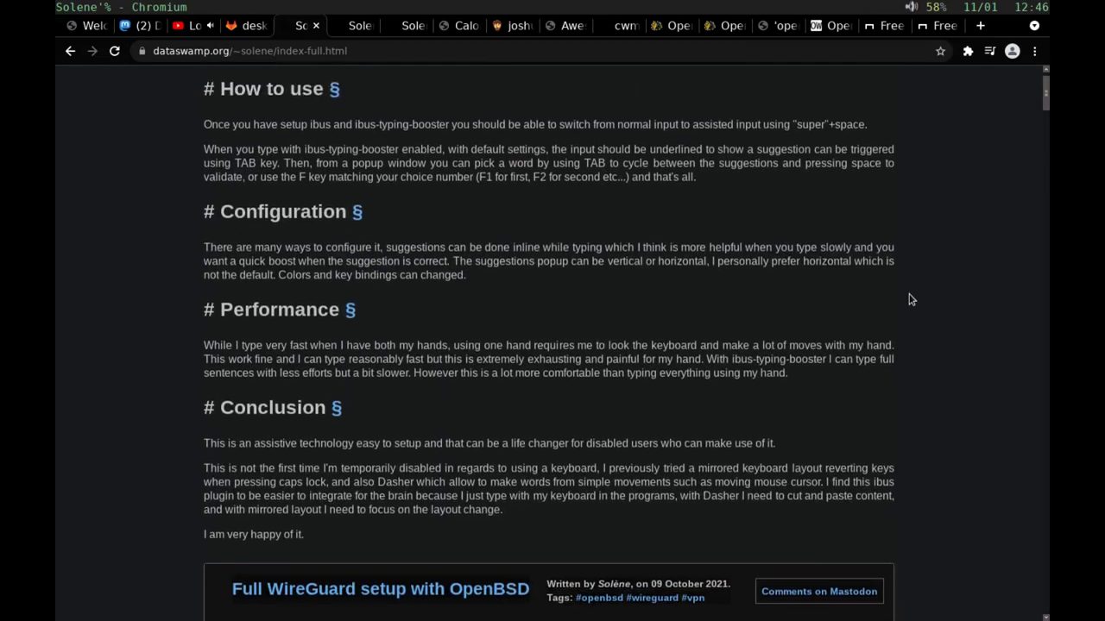
scroll(911, 299, up, 20)
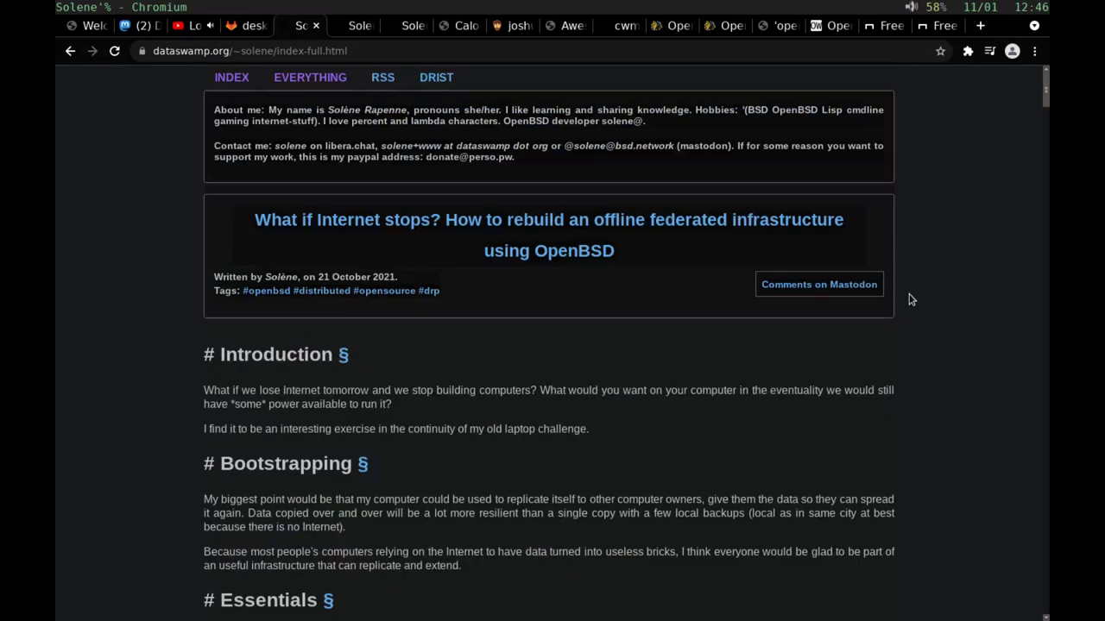
key(ctrl+Tab)
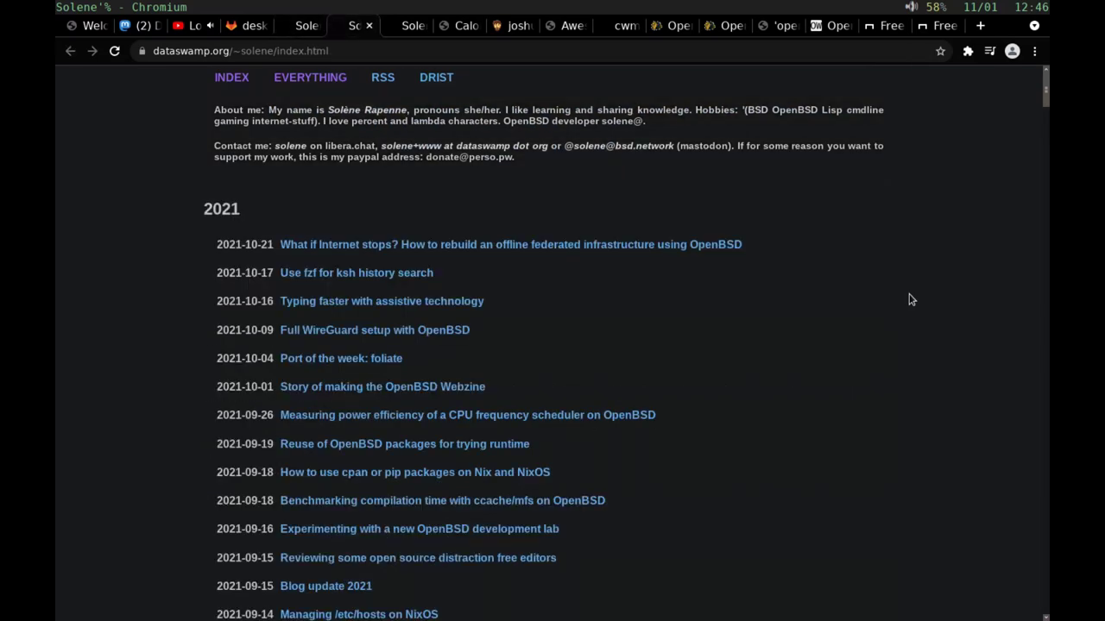
Step: Switch to the Calomel.org tab and scroll through its lists of guides
key(ctrl+Tab)
key(ctrl+Tab)
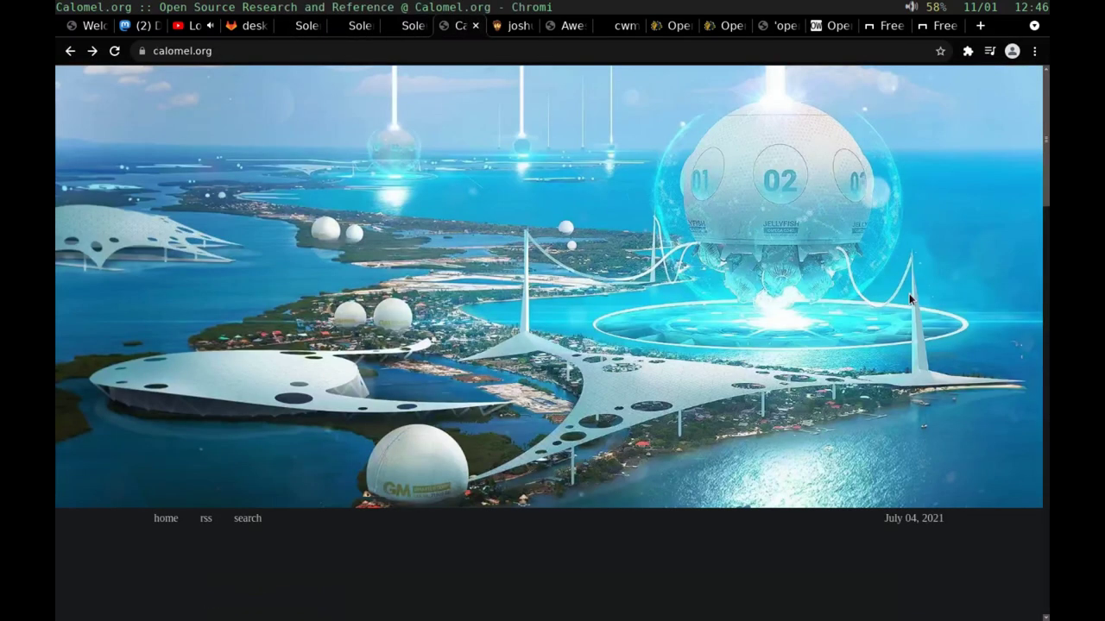
scroll(909, 294, down, 1)
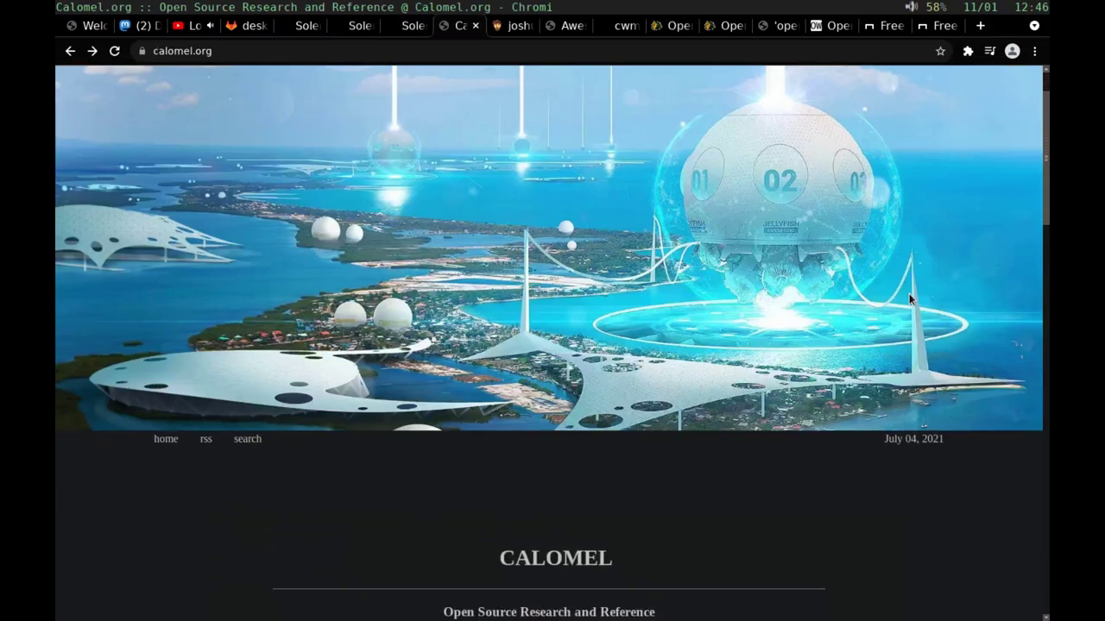
scroll(909, 299, down, 3)
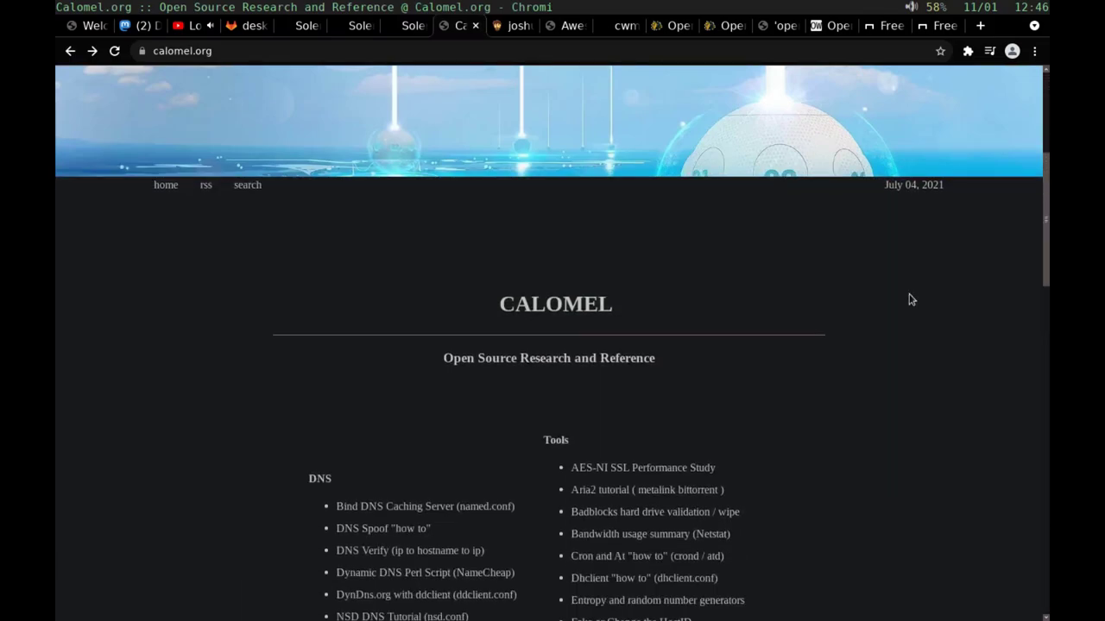
scroll(909, 299, down, 1)
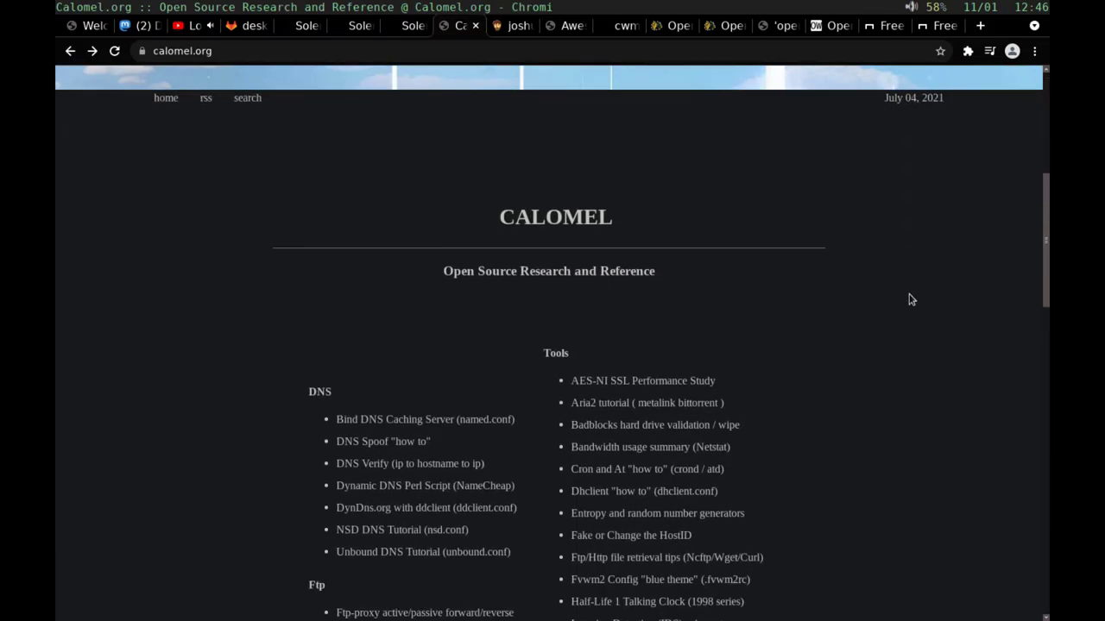
scroll(909, 299, down, 2)
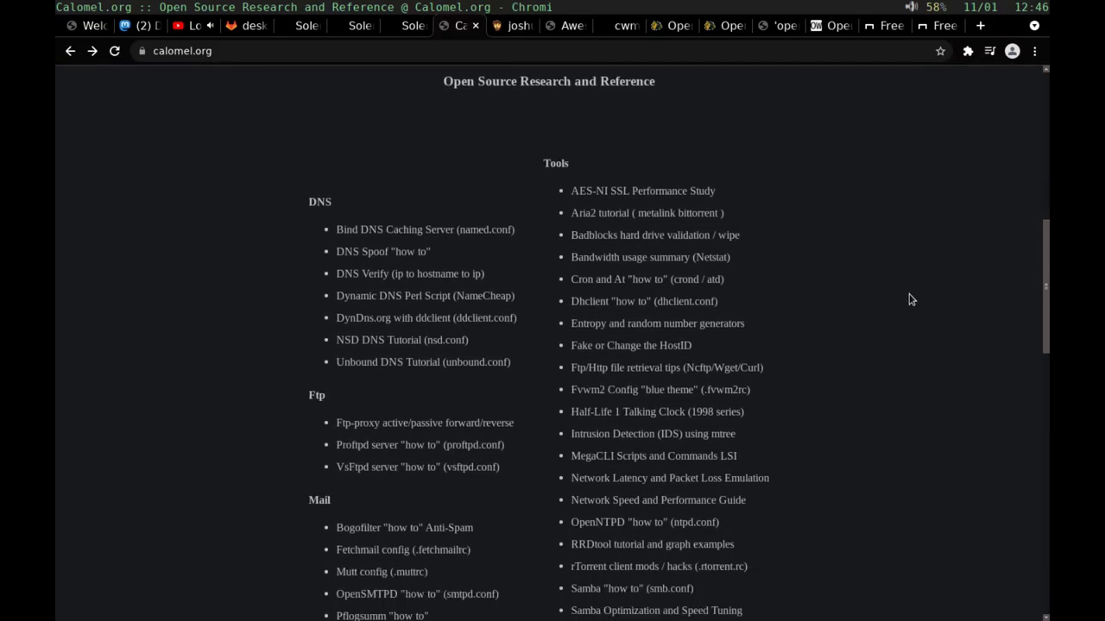
scroll(909, 299, down, 1)
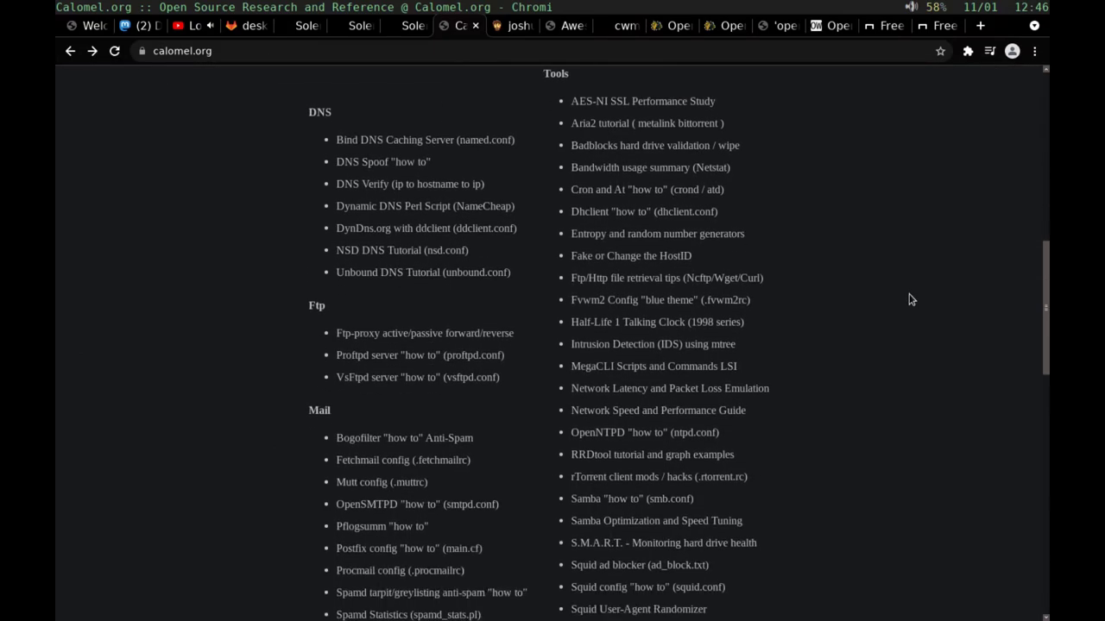
scroll(909, 299, down, 2)
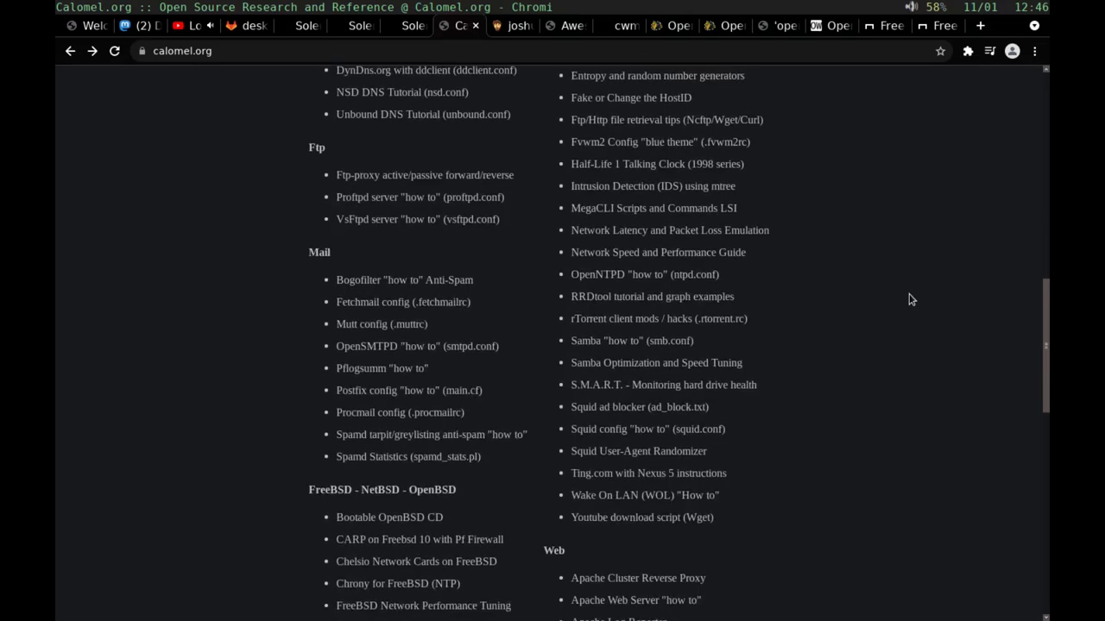
scroll(909, 299, down, 3)
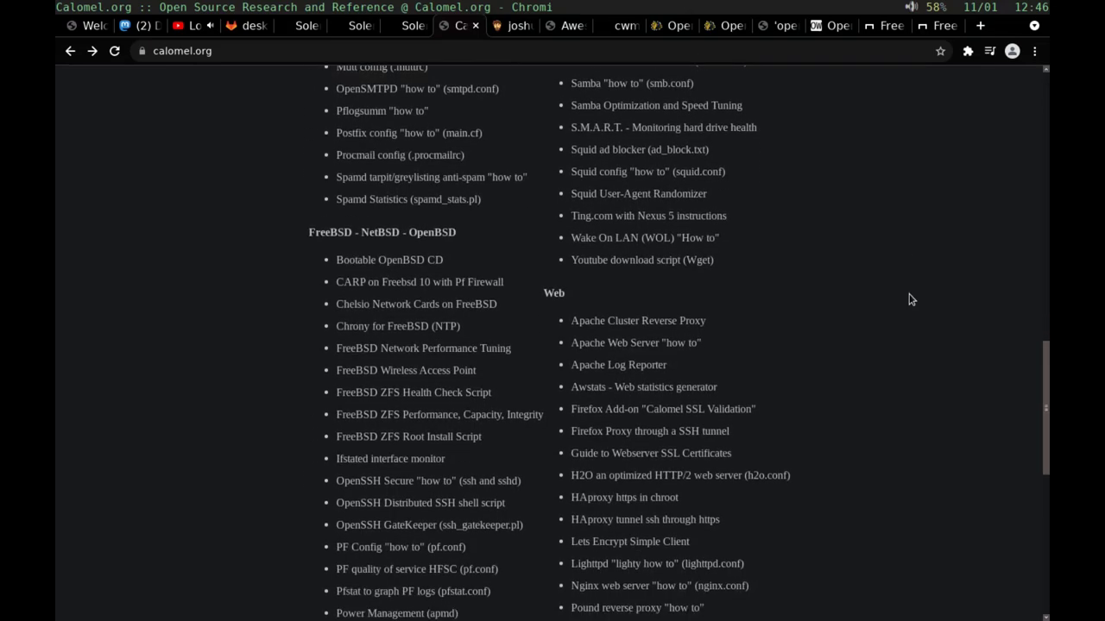
scroll(909, 299, up, 6)
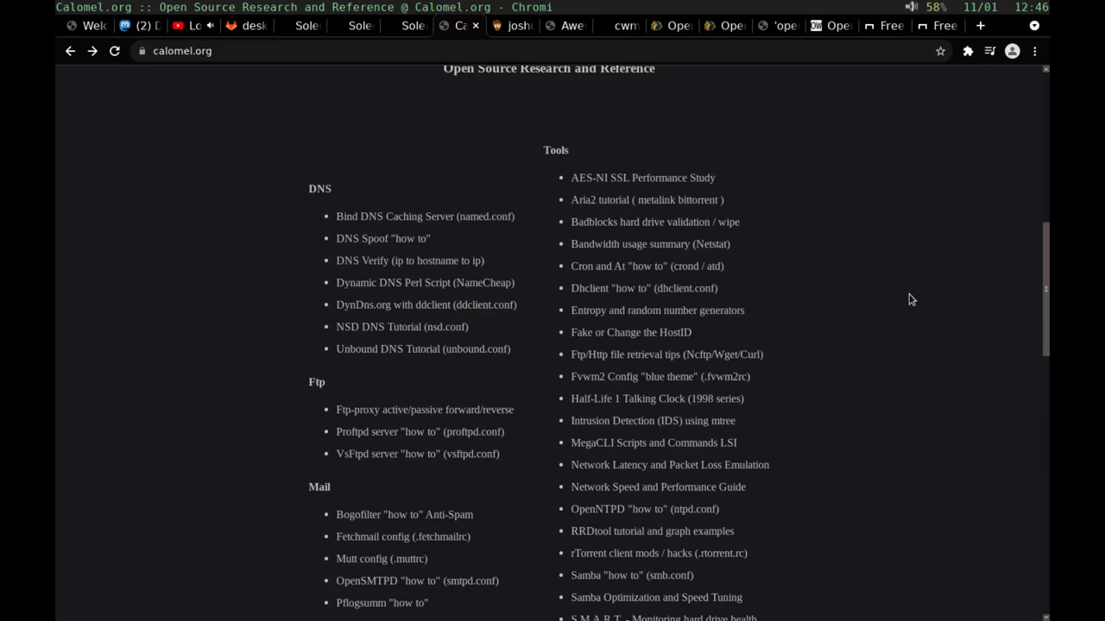
scroll(909, 300, down, 3)
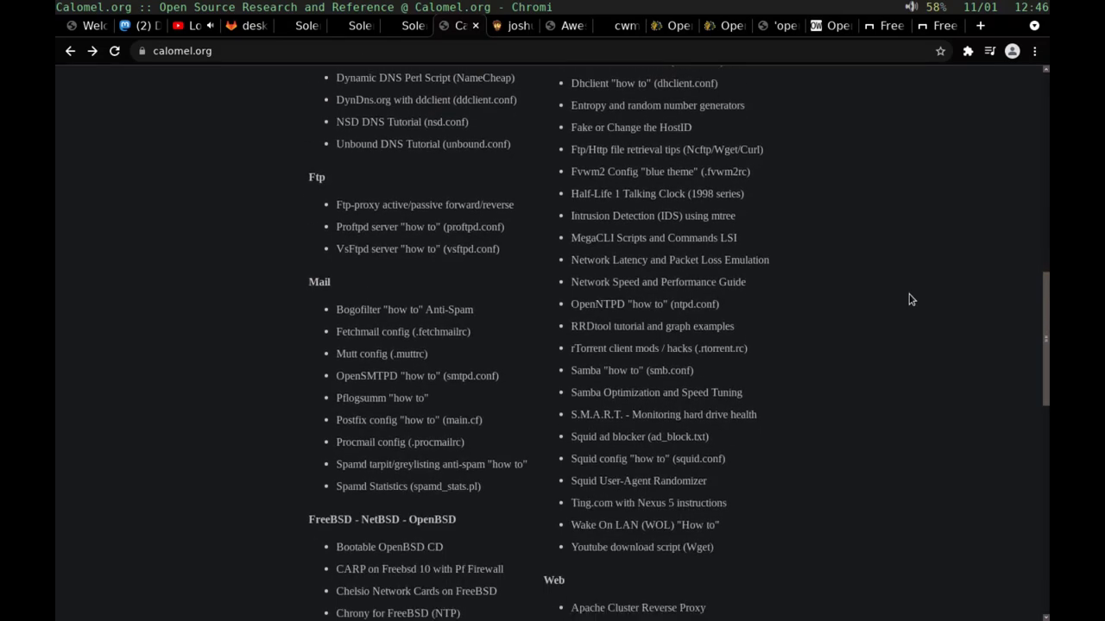
scroll(908, 299, down, 1)
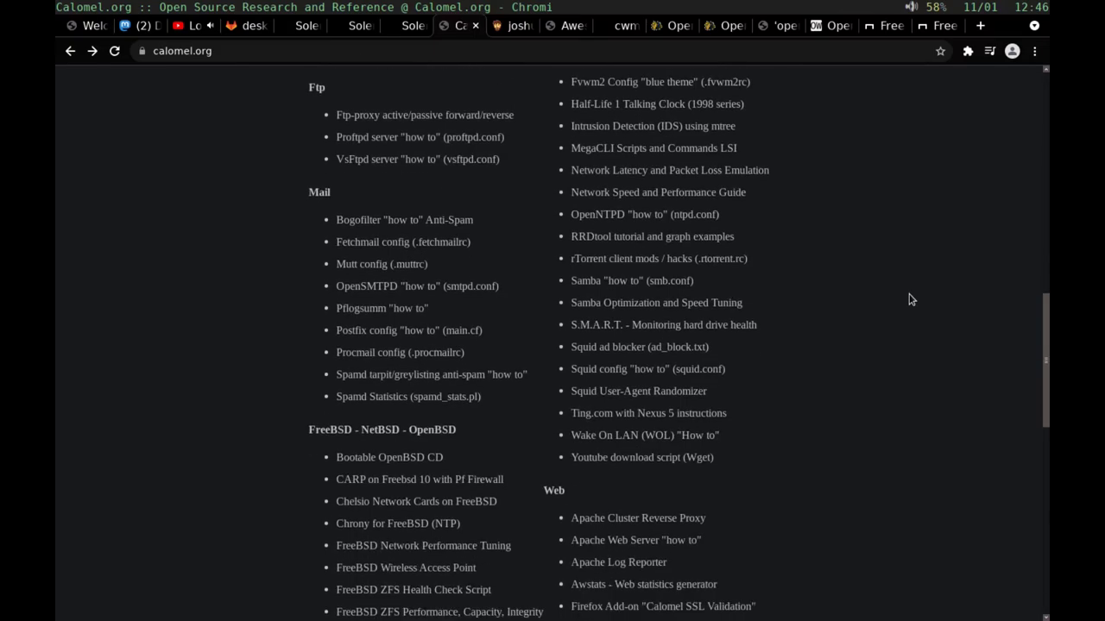
scroll(908, 299, down, 3)
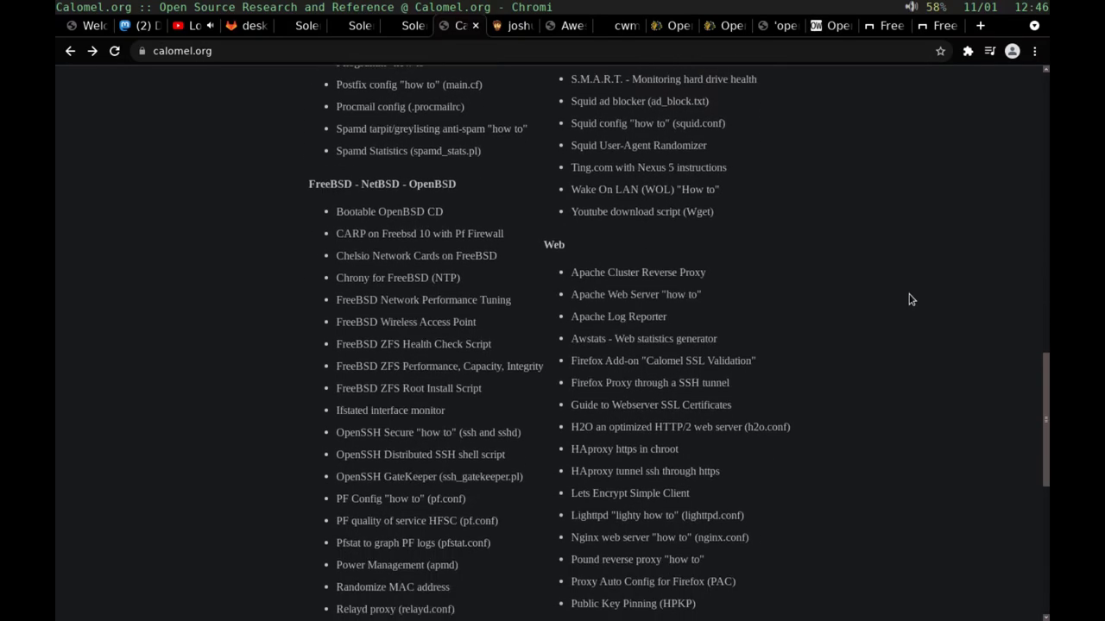
scroll(909, 300, down, 1)
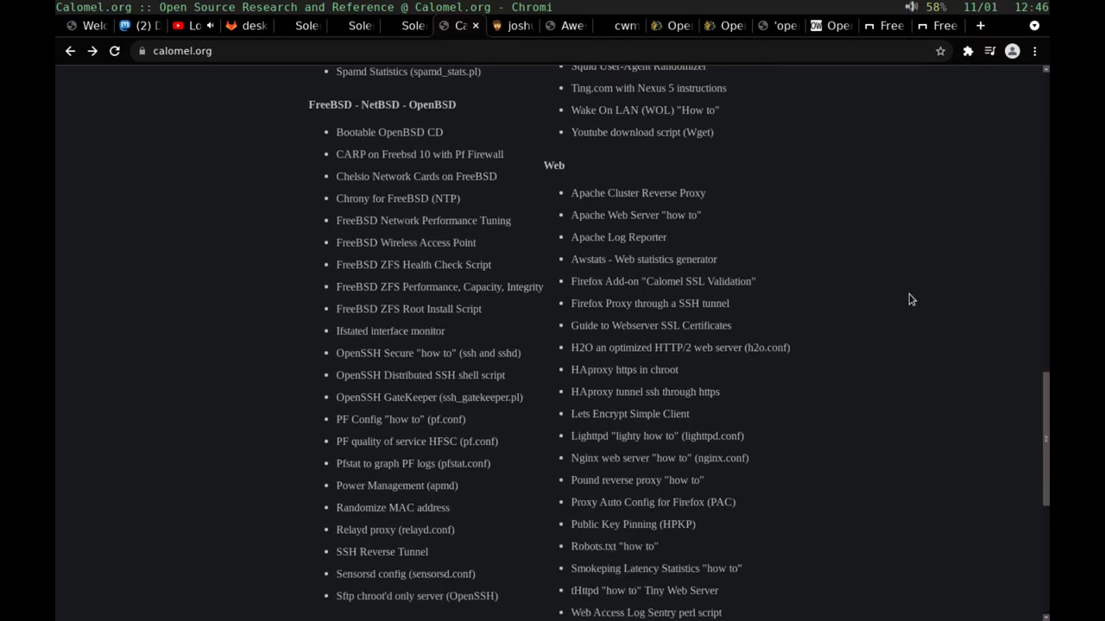
Step: Open the OpenSSH Secure Server Tutorial in a new tab via Vimium hints and skim its configs
key(shift+f)
key(s)
key(a)
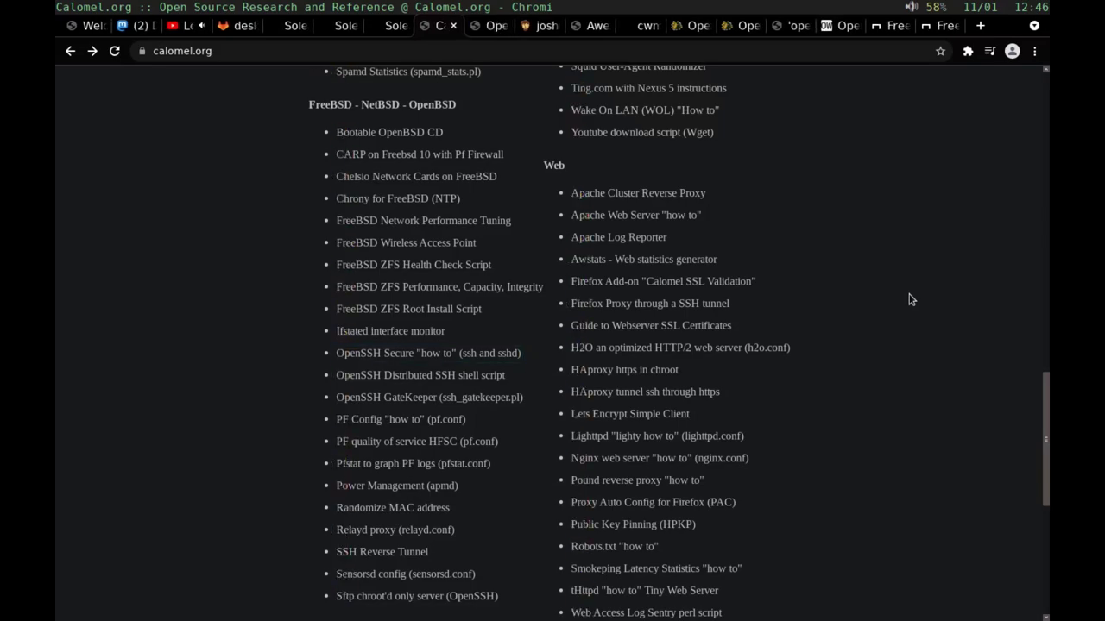
key(ctrl+Tab)
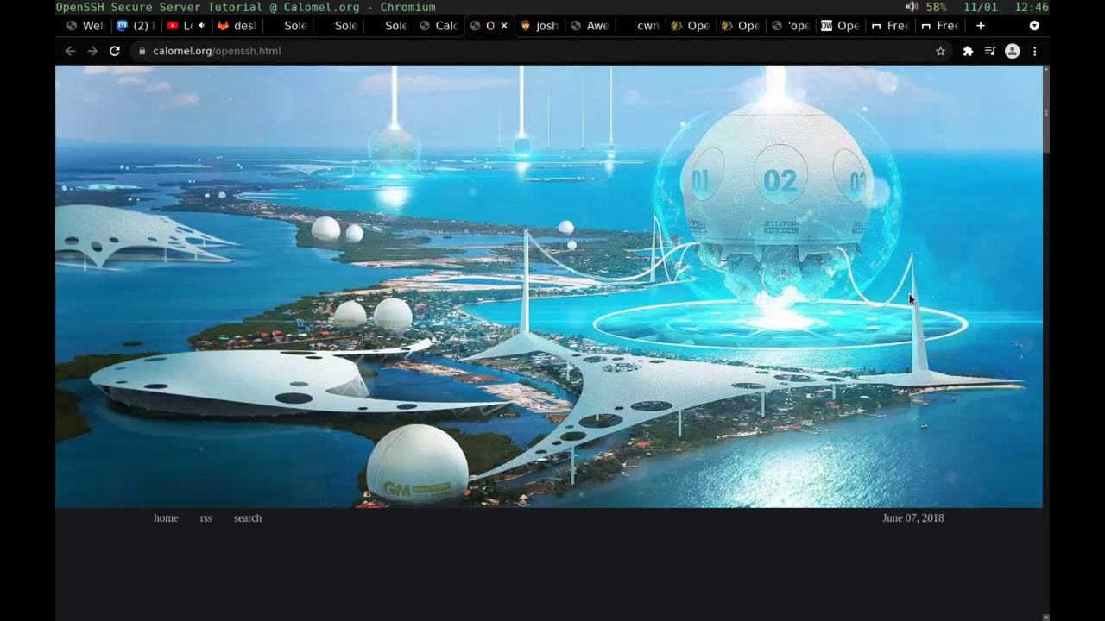
scroll(910, 299, down, 5)
scroll(910, 299, down, 3)
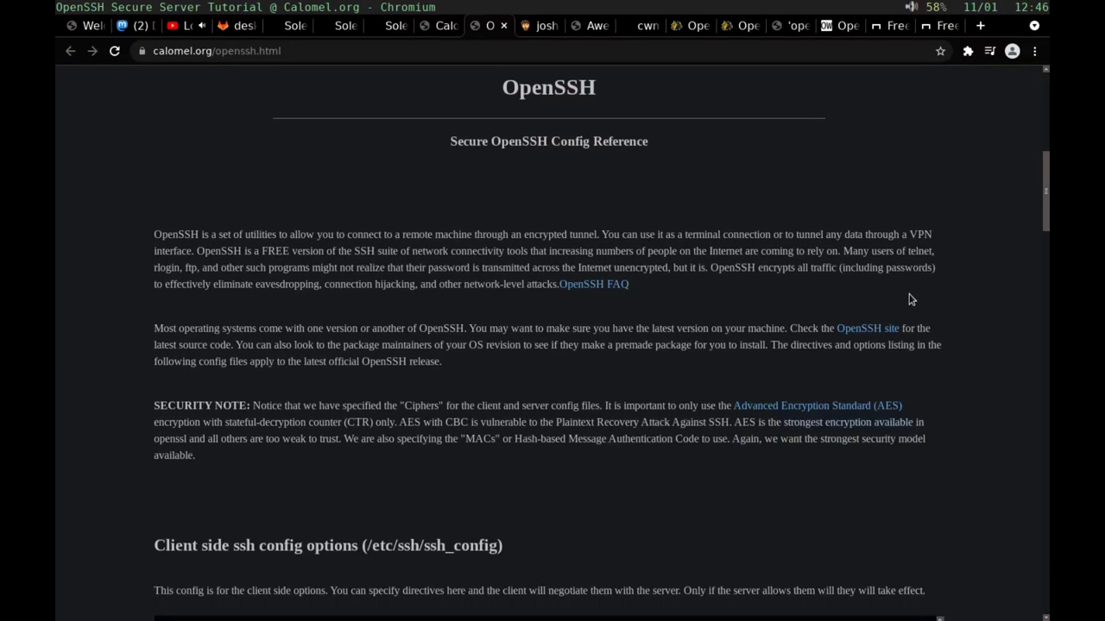
scroll(911, 300, down, 10)
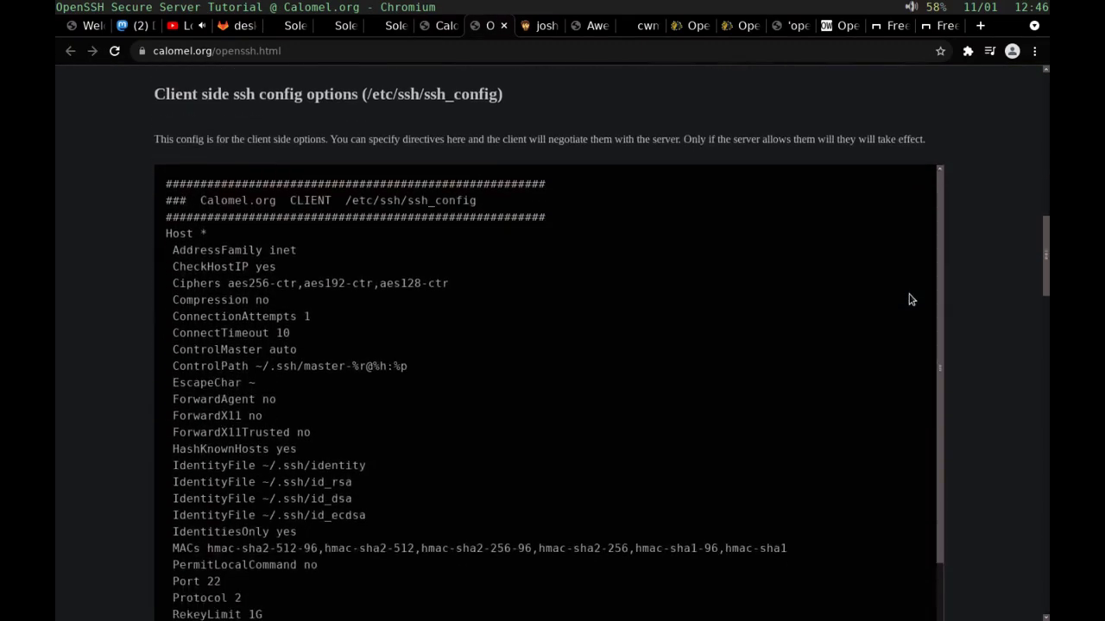
scroll(911, 299, down, 5)
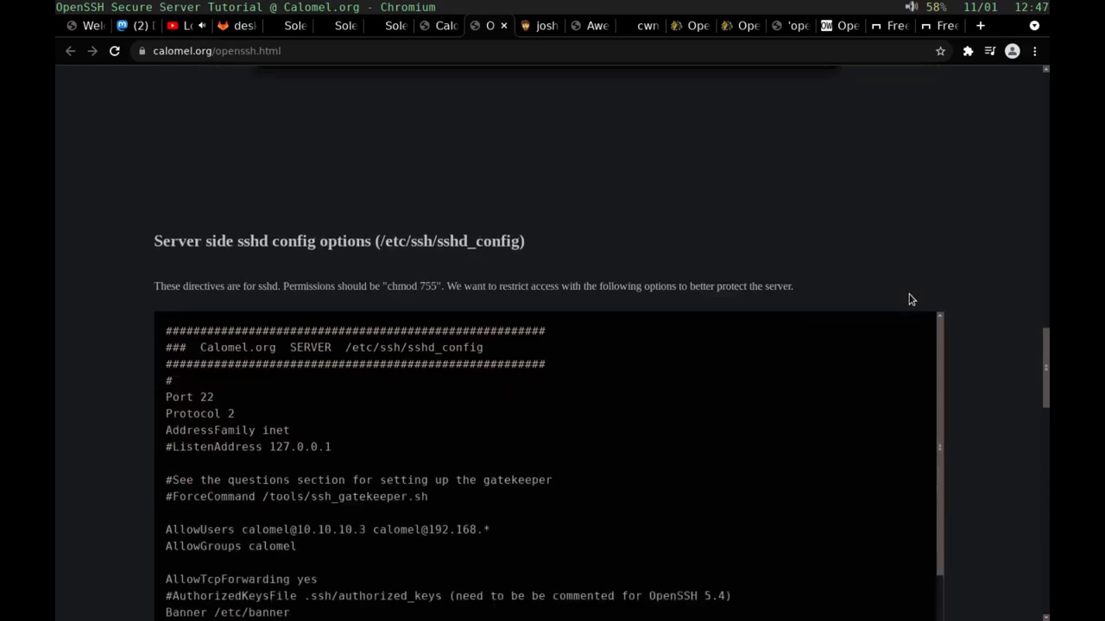
scroll(910, 300, up, 15)
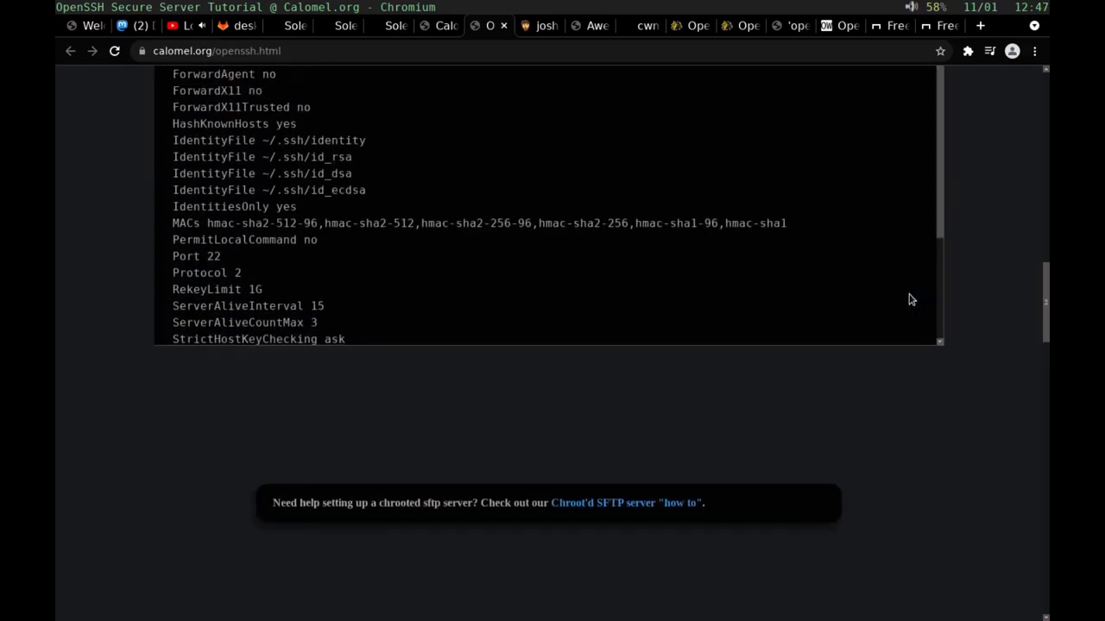
scroll(910, 299, up, 7)
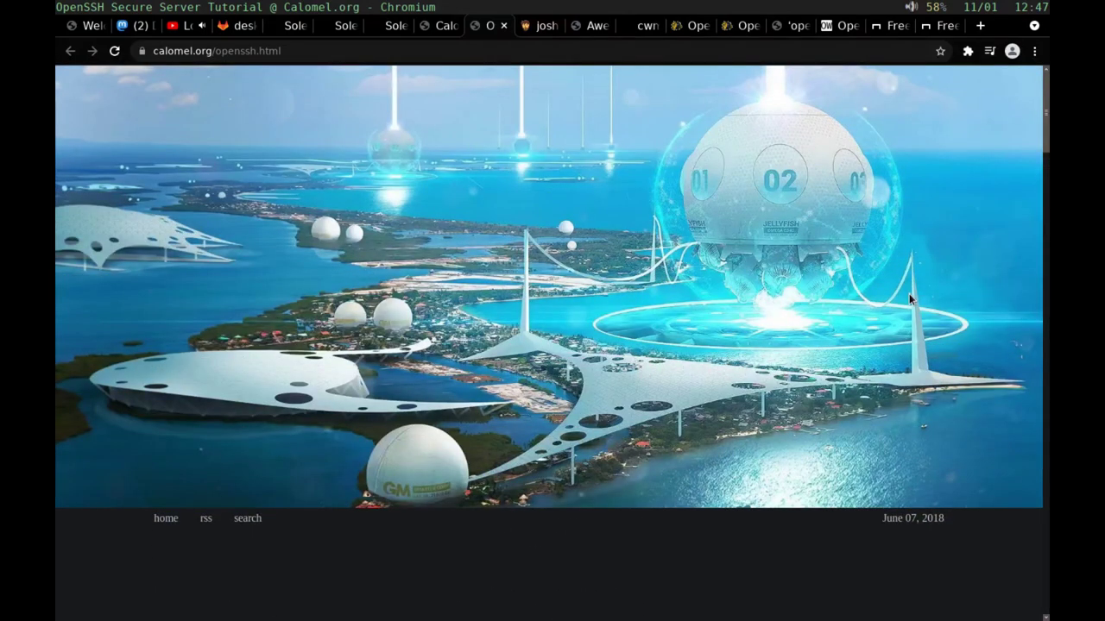
key(ctrl+Tab)
scroll(910, 299, down, 9)
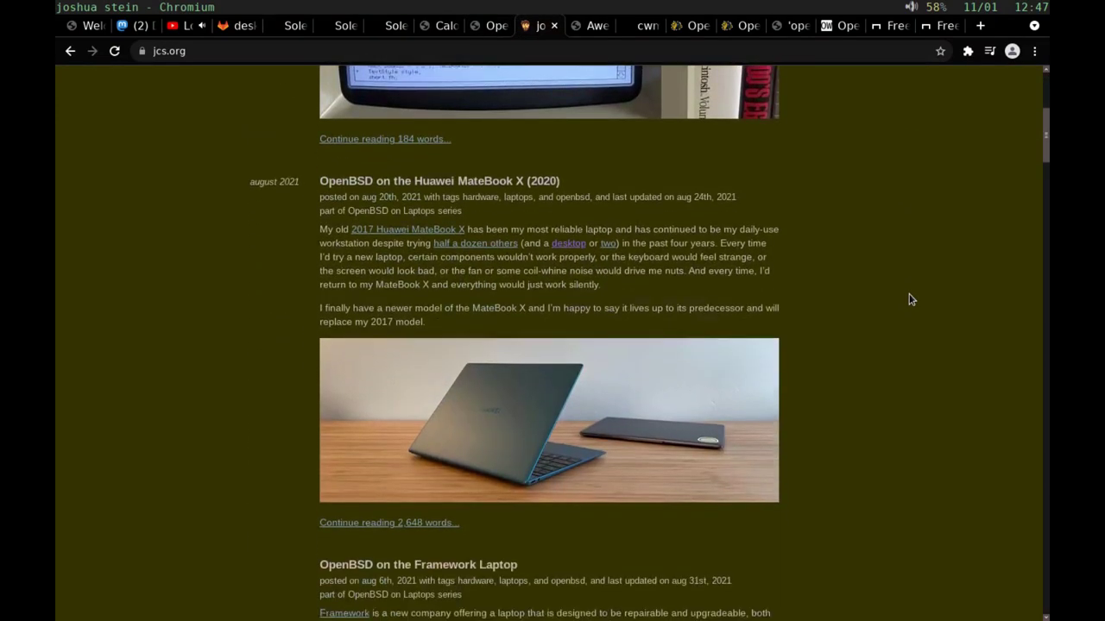
scroll(910, 300, up, 1)
scroll(911, 299, down, 1)
scroll(911, 300, up, 3)
scroll(911, 300, up, 1)
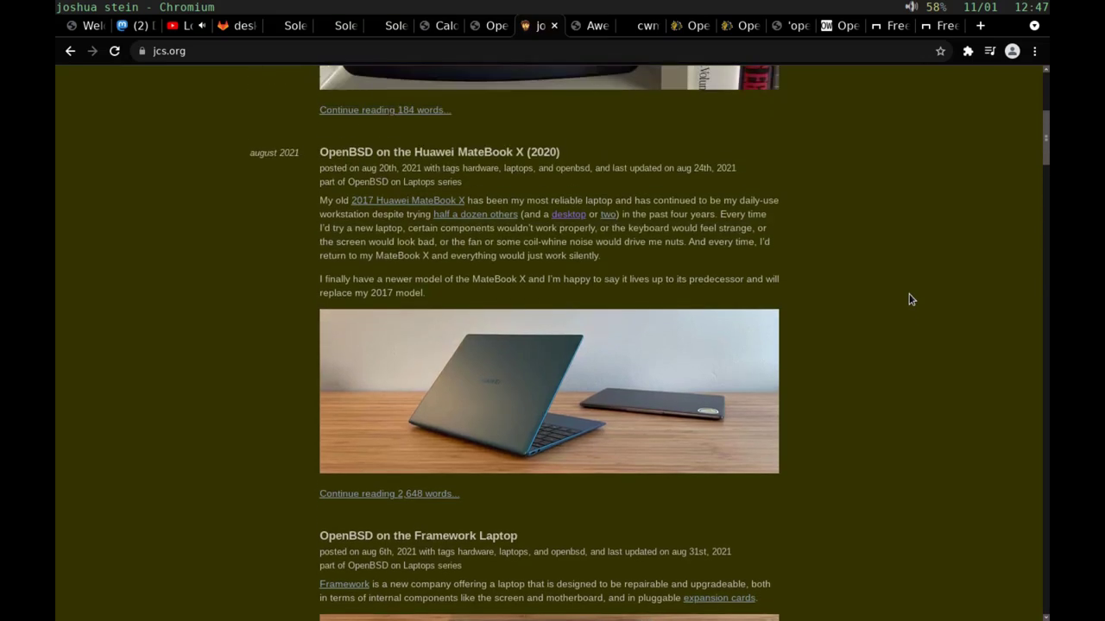
scroll(911, 299, down, 3)
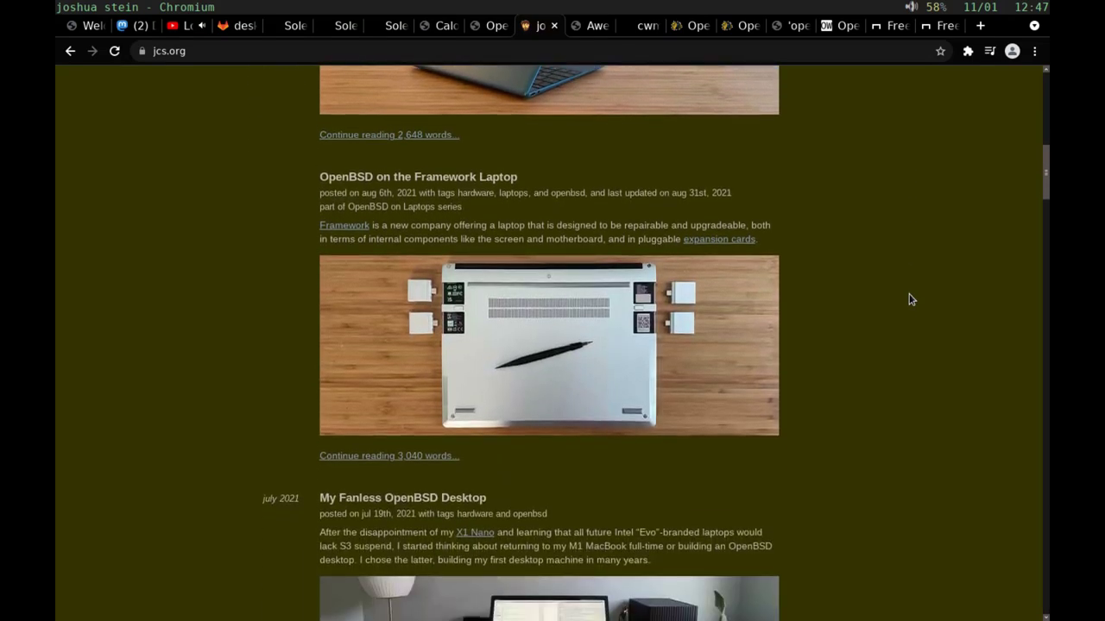
scroll(911, 299, down, 5)
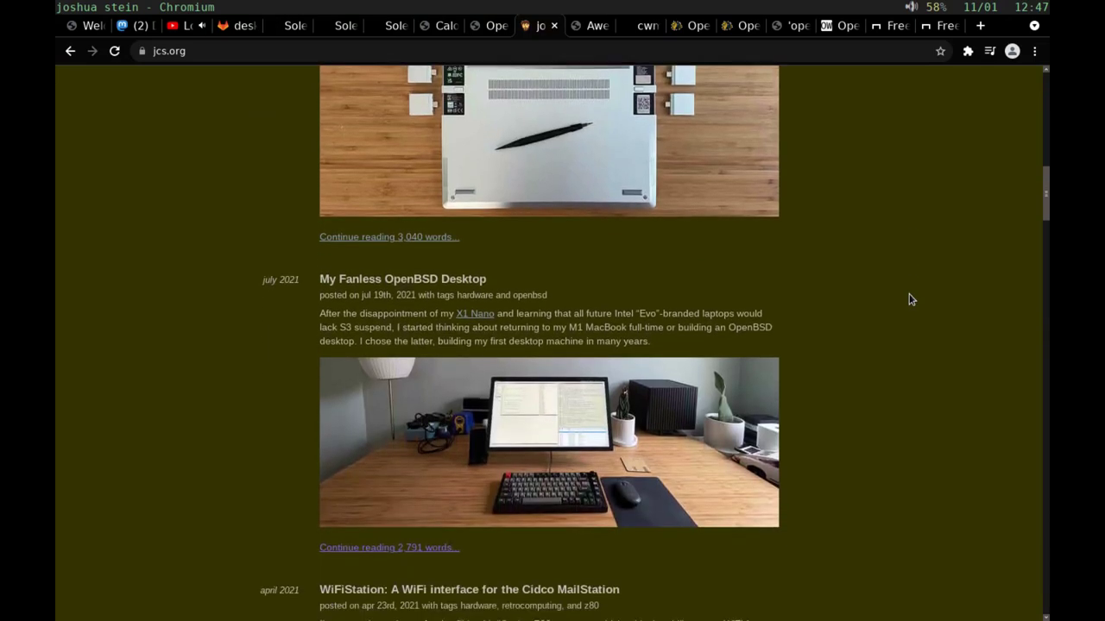
scroll(911, 300, down, 3)
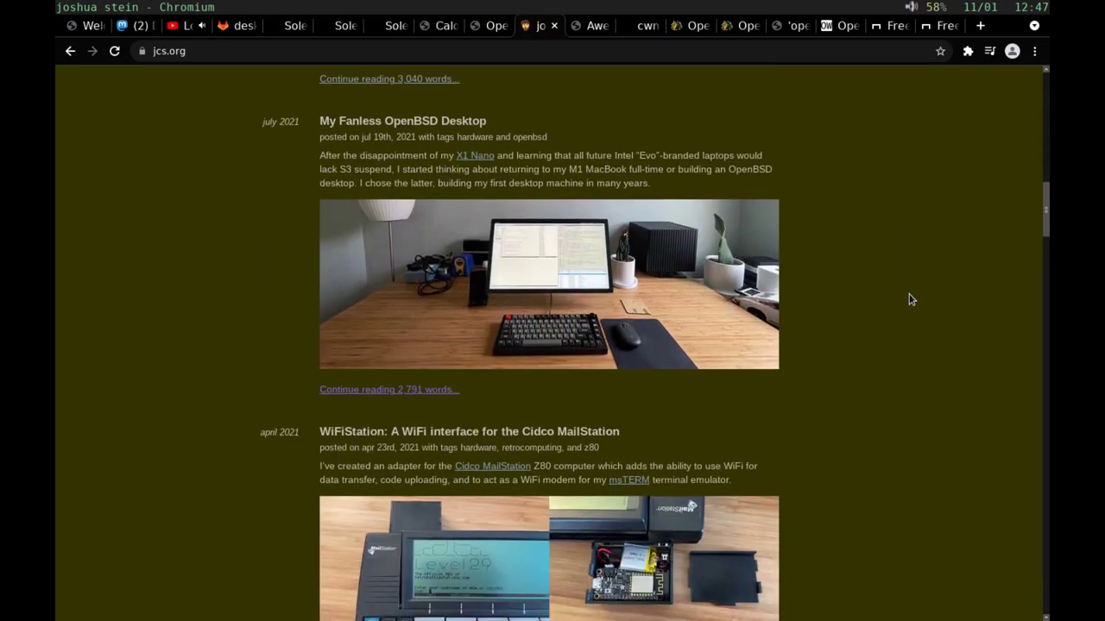
scroll(912, 300, up, 4)
scroll(911, 299, up, 4)
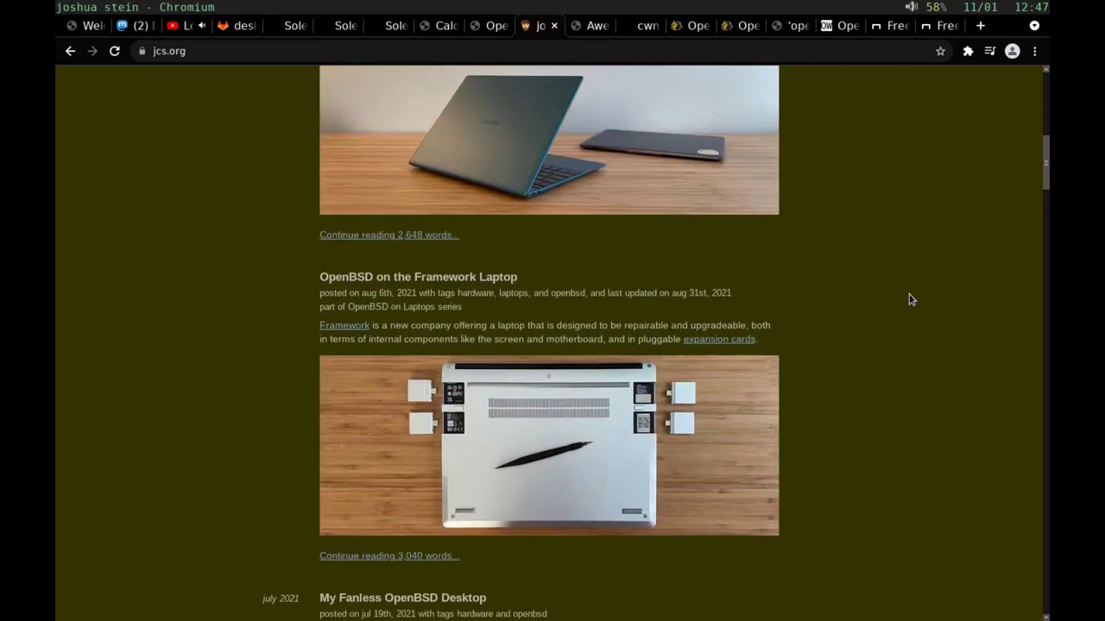
scroll(911, 299, up, 8)
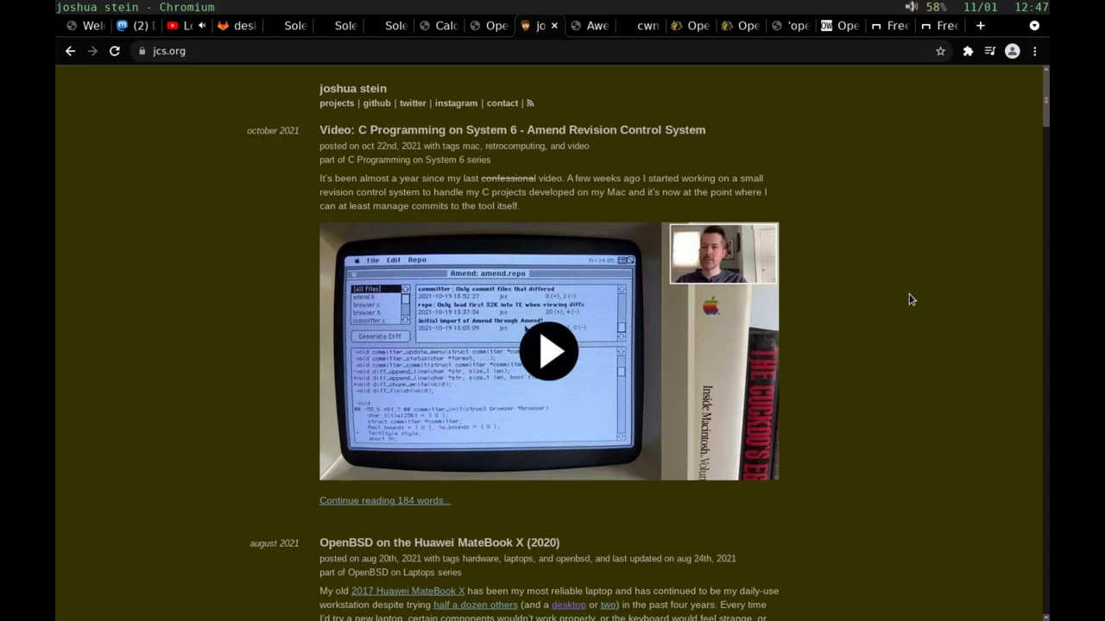
Step: Move to the awesome-openbsd tab and glance over its index of OpenBSD resources
key(ctrl+Tab)
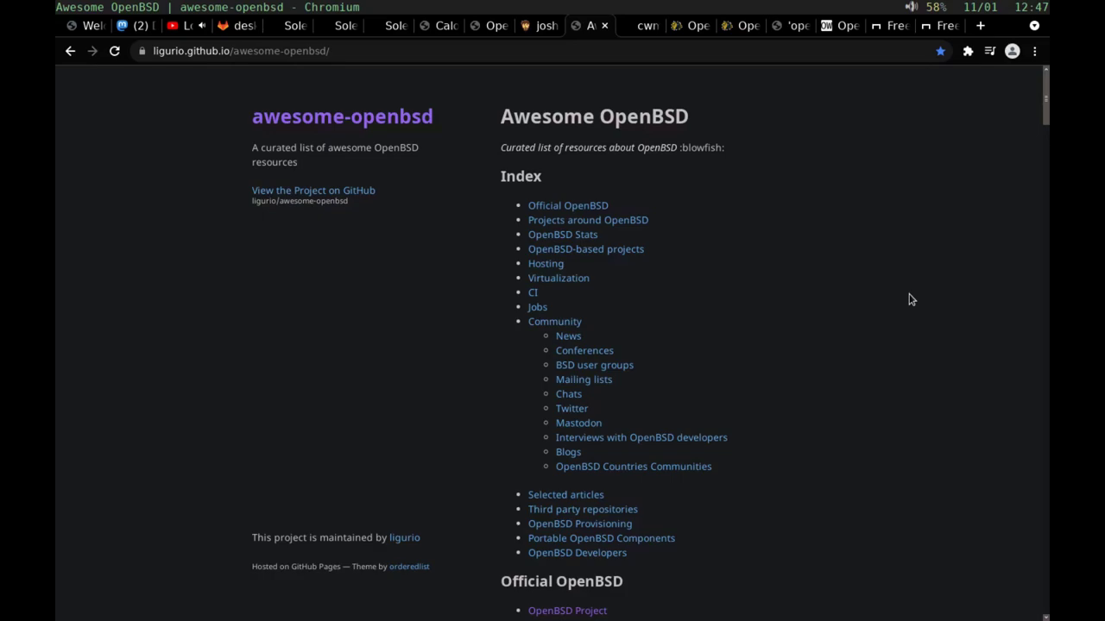
scroll(910, 298, down, 3)
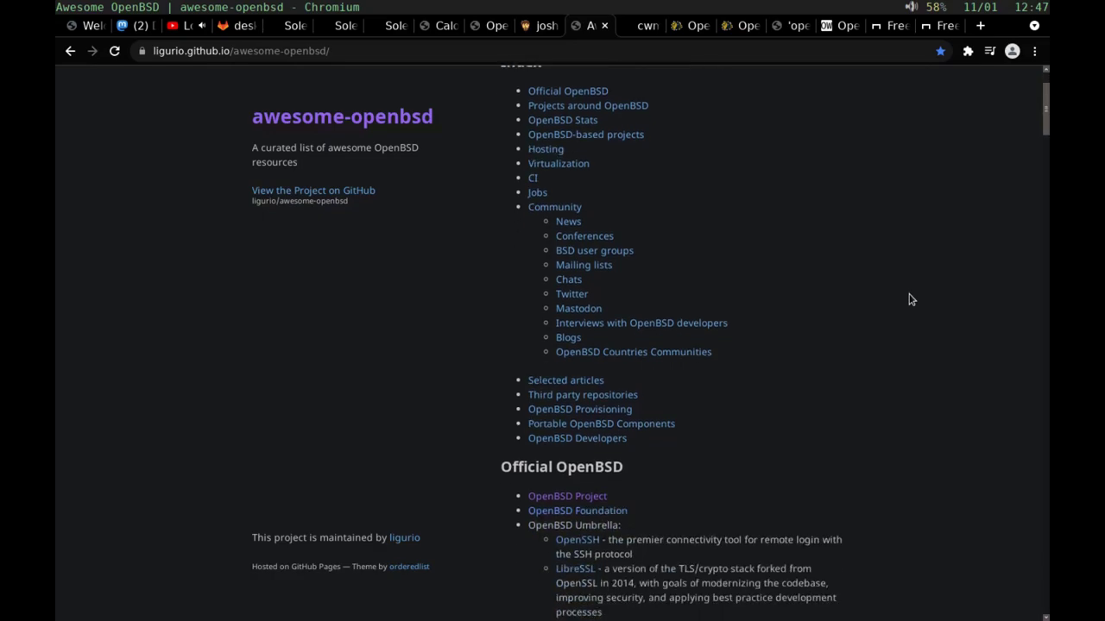
scroll(910, 299, up, 3)
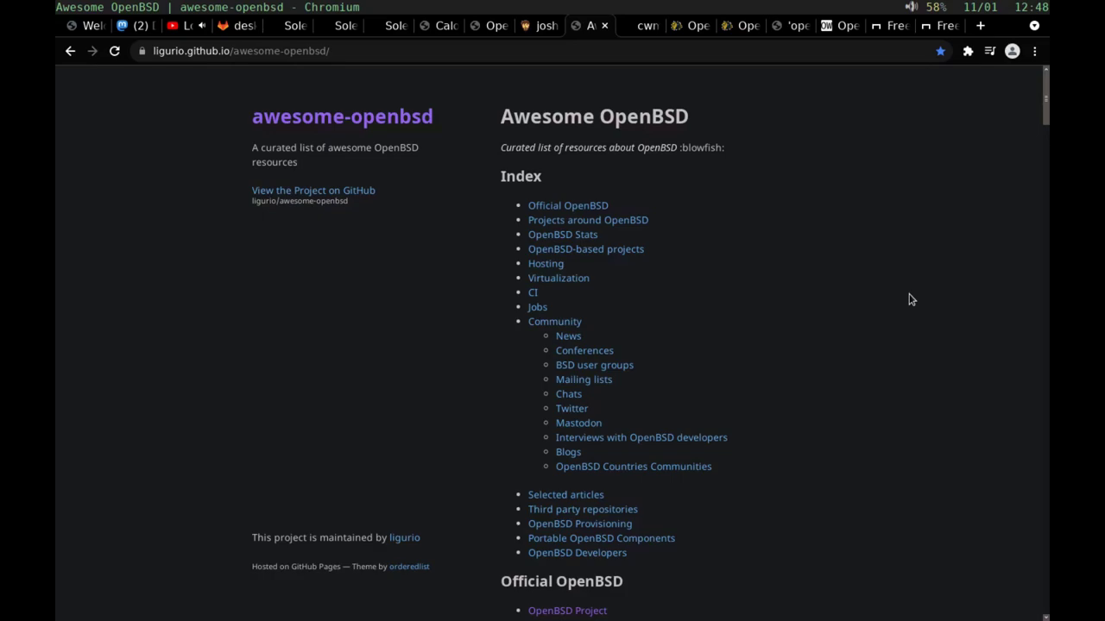
Step: Move past the cwm(1) Why OpenBSD rocks page to the full /fact/ list and scroll through it
key(ctrl+Tab)
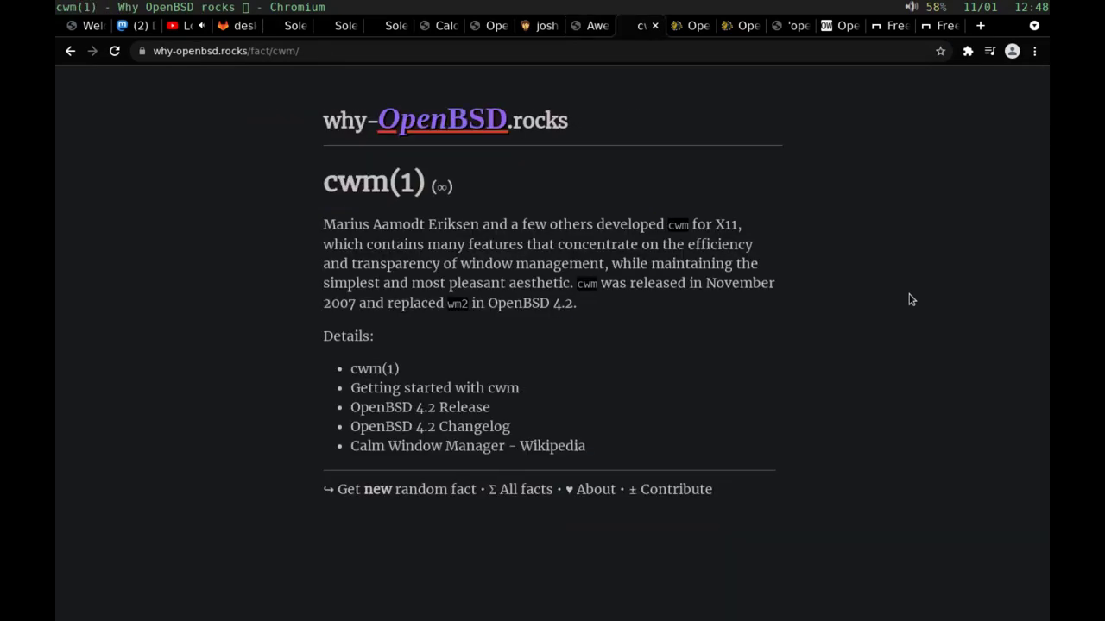
key(ctrl+Tab)
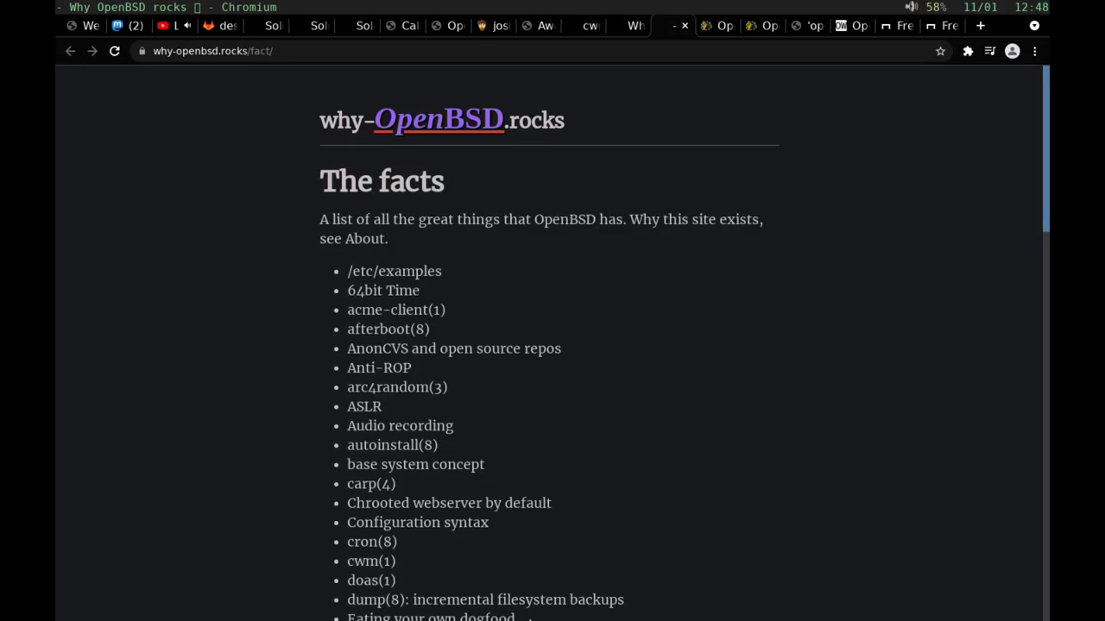
scroll(530, 618, down, 1)
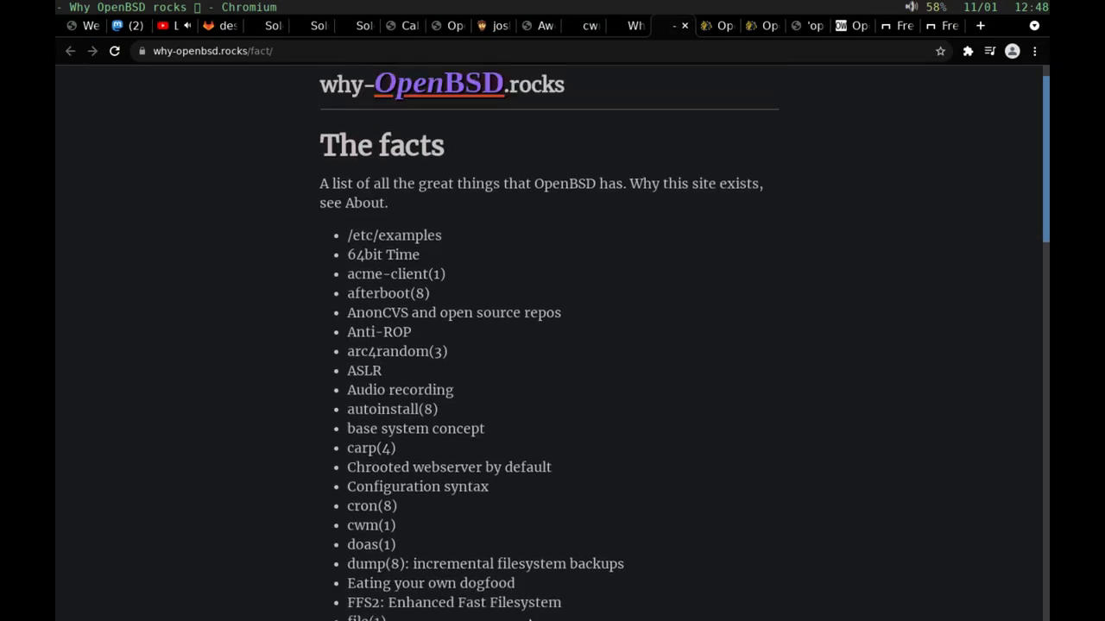
scroll(529, 618, down, 8)
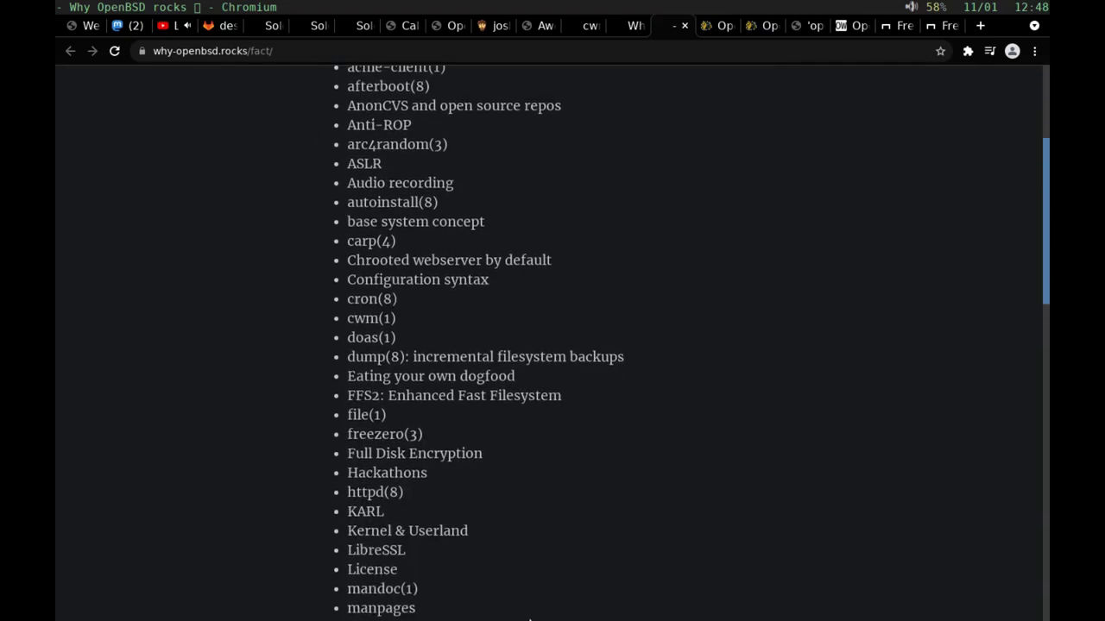
scroll(529, 618, down, 5)
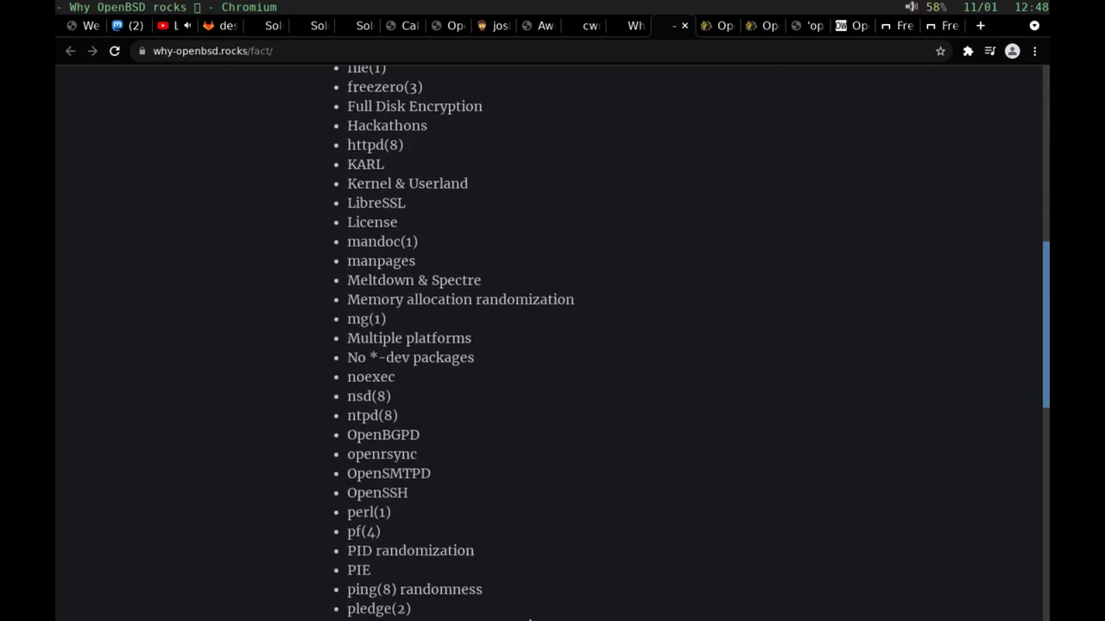
scroll(529, 617, down, 3)
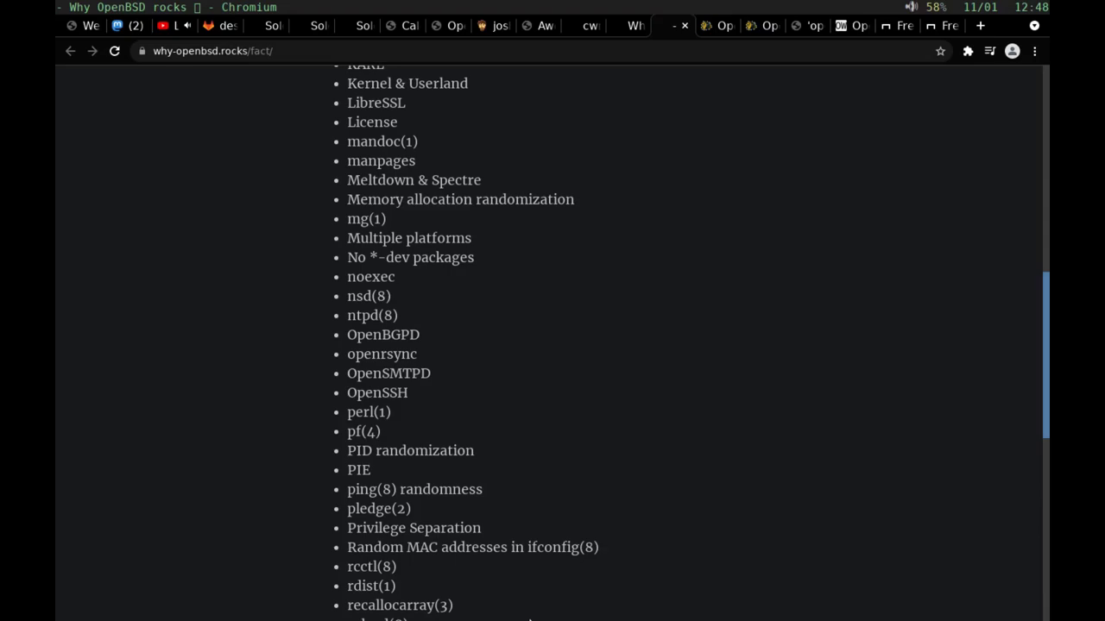
scroll(529, 619, up, 3)
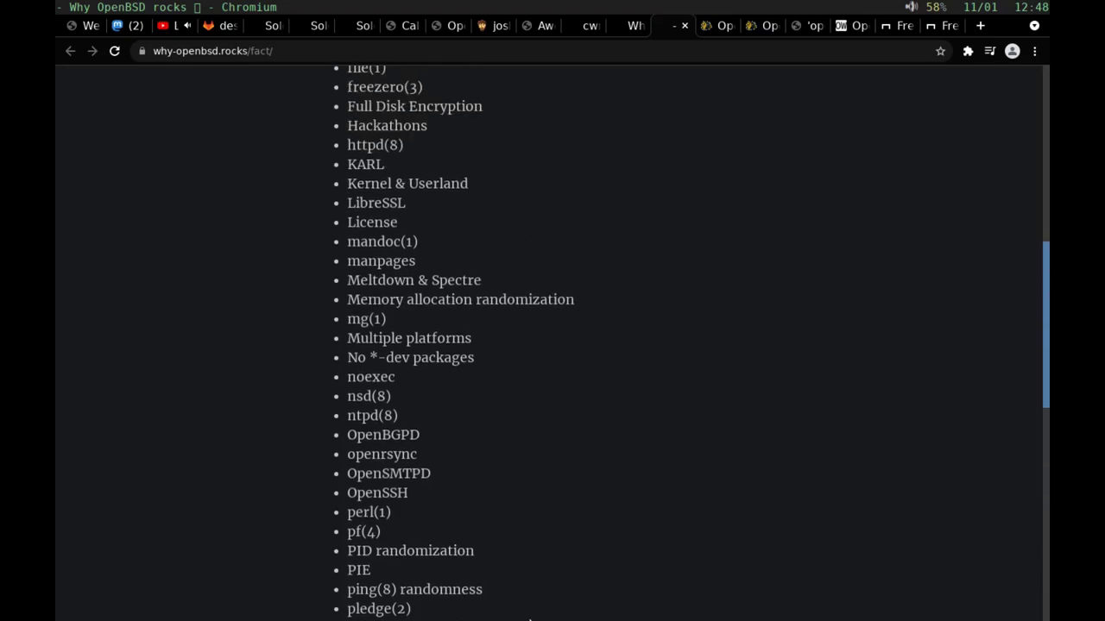
scroll(529, 618, up, 15)
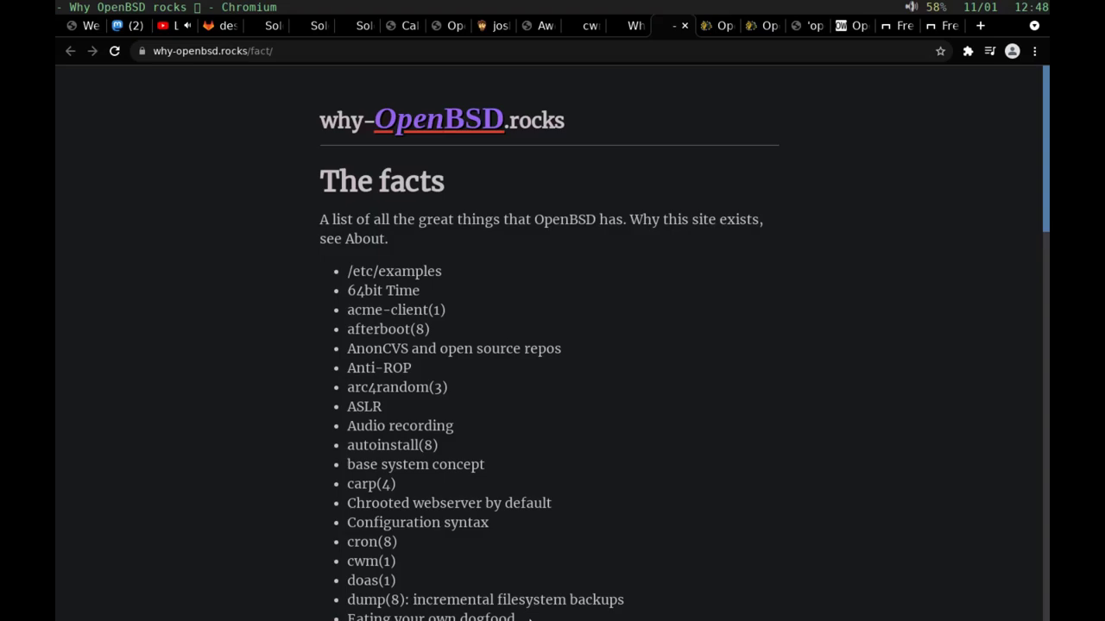
scroll(529, 617, down, 2)
scroll(529, 618, up, 2)
Step: Switch to the undeadly.org OpenBSD Journal tab and scroll through its recent articles
key(ctrl+Tab)
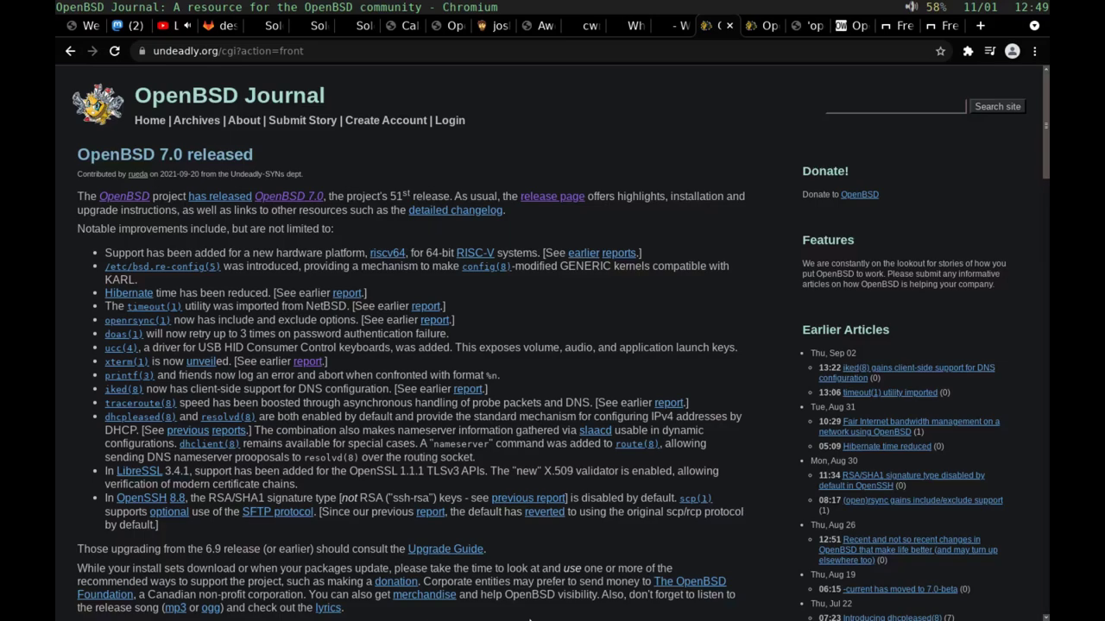
scroll(530, 619, down, 5)
scroll(529, 619, up, 10)
scroll(529, 619, down, 13)
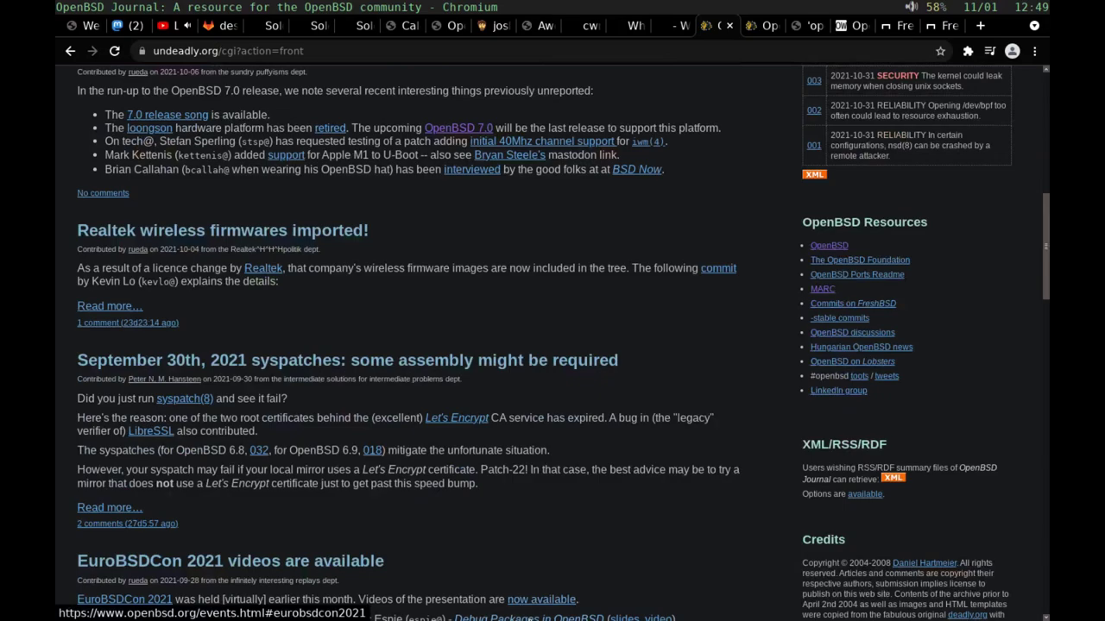
Step: Skim the OpenBSD FAQ tab, then move on to the MARC openbsd-misc archive
key(ctrl+Tab)
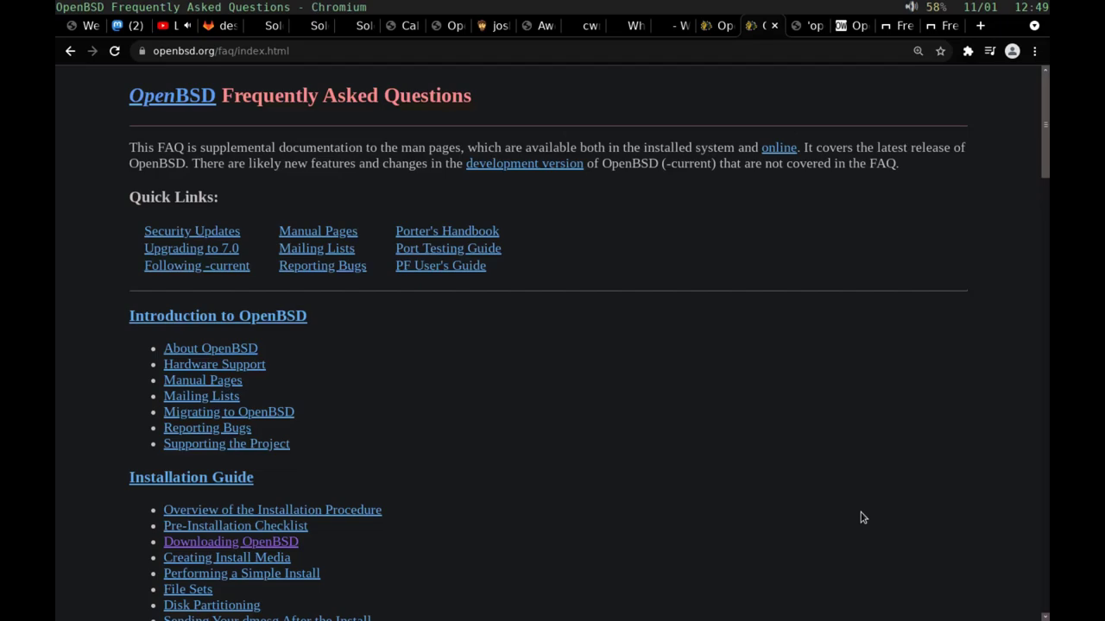
scroll(860, 518, down, 3)
scroll(861, 518, up, 3)
key(ctrl+Tab)
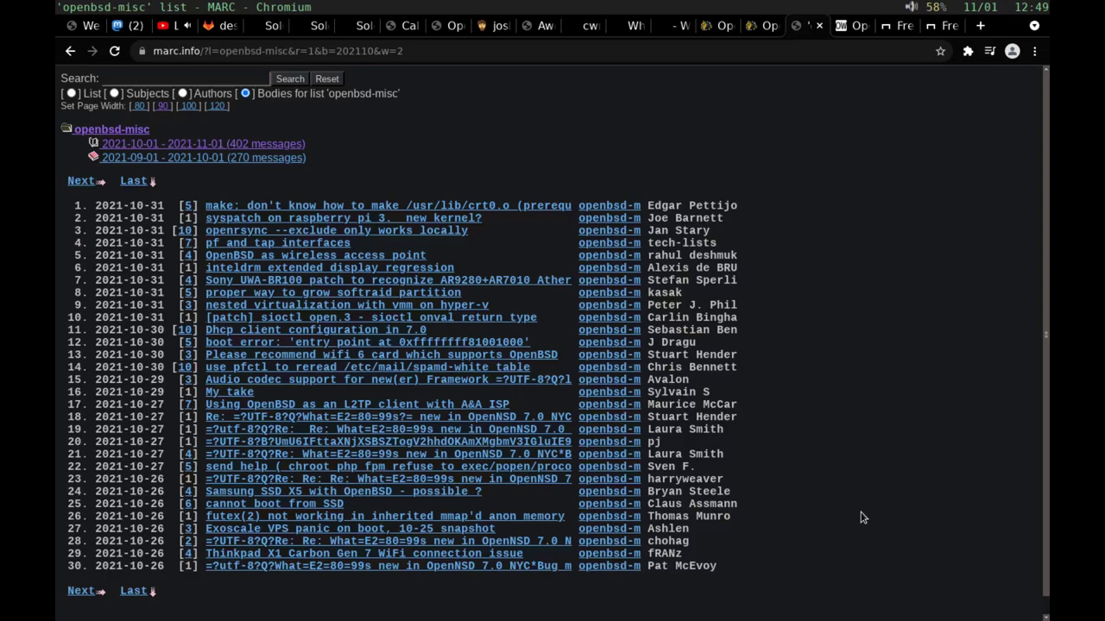
scroll(860, 517, down, 1)
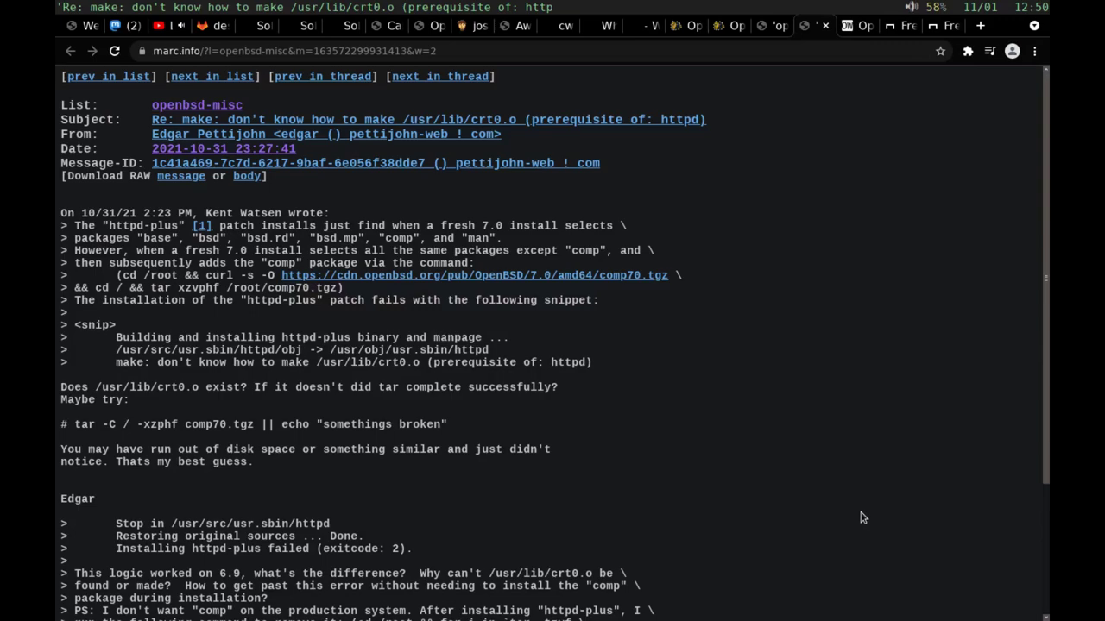
Step: Switch to the OpenBSD Webzine site and skim its front page
key(ctrl+Tab)
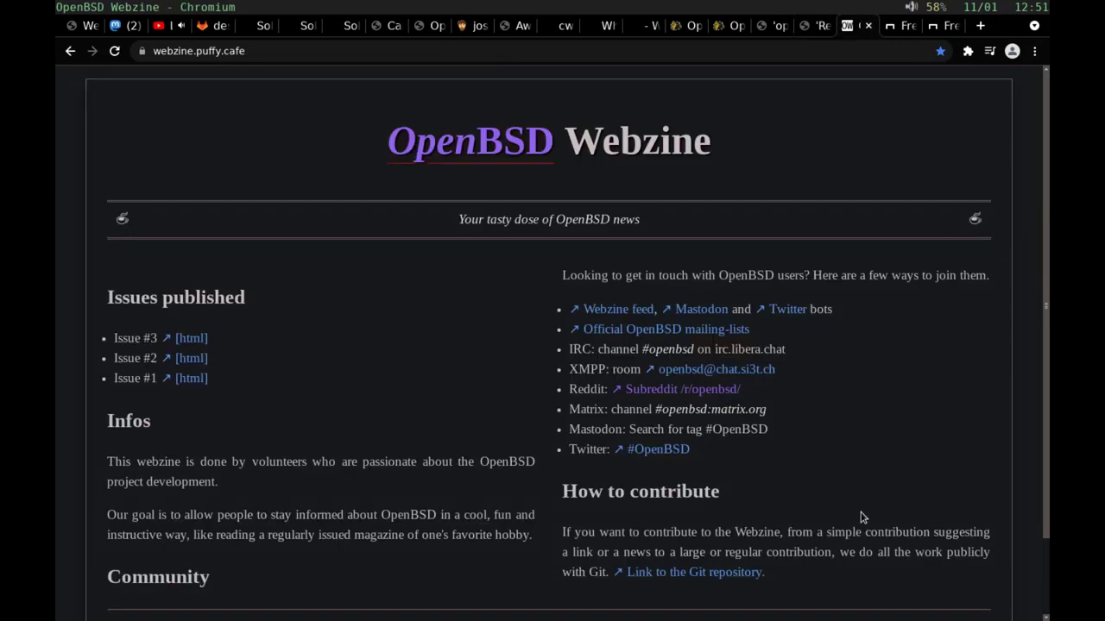
scroll(860, 518, down, 2)
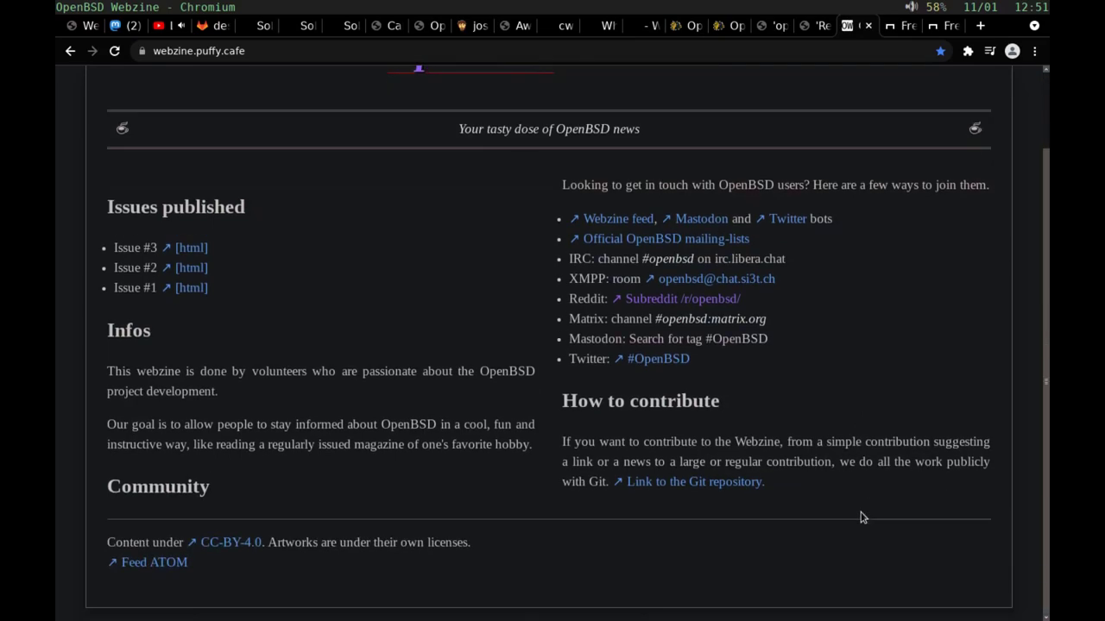
scroll(860, 518, up, 1)
scroll(860, 518, down, 1)
scroll(860, 518, up, 1)
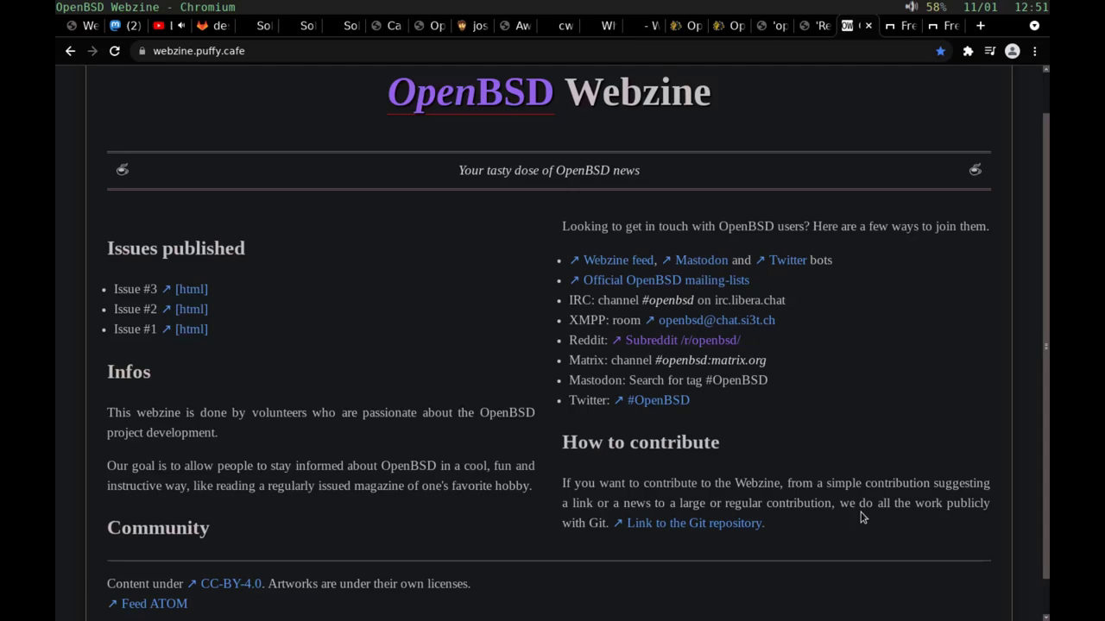
Step: Open Webzine Issue #2, read through it, and return to its title
click(191, 309)
scroll(345, 307, down, 5)
scroll(345, 307, down, 7)
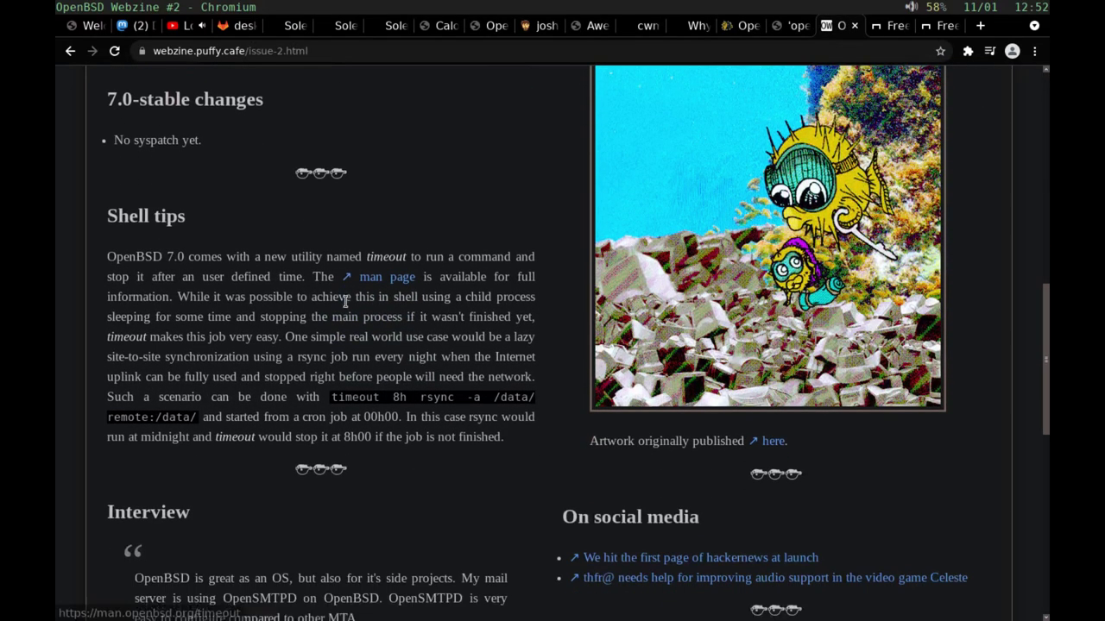
scroll(346, 300, down, 3)
scroll(345, 302, down, 5)
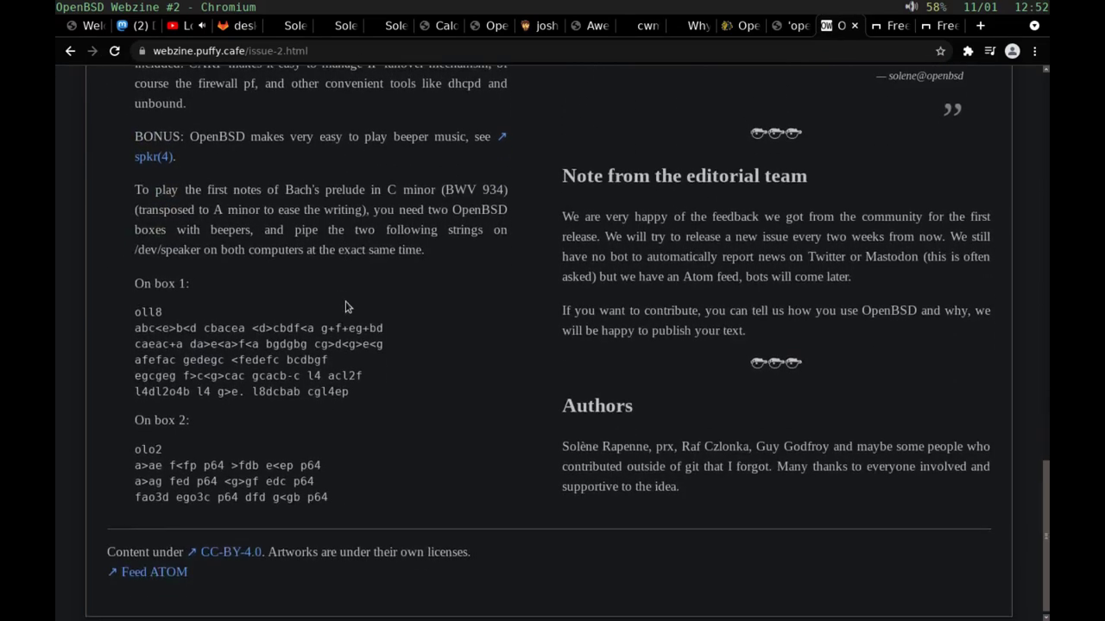
scroll(345, 307, up, 1)
scroll(346, 302, up, 3)
scroll(346, 301, down, 1)
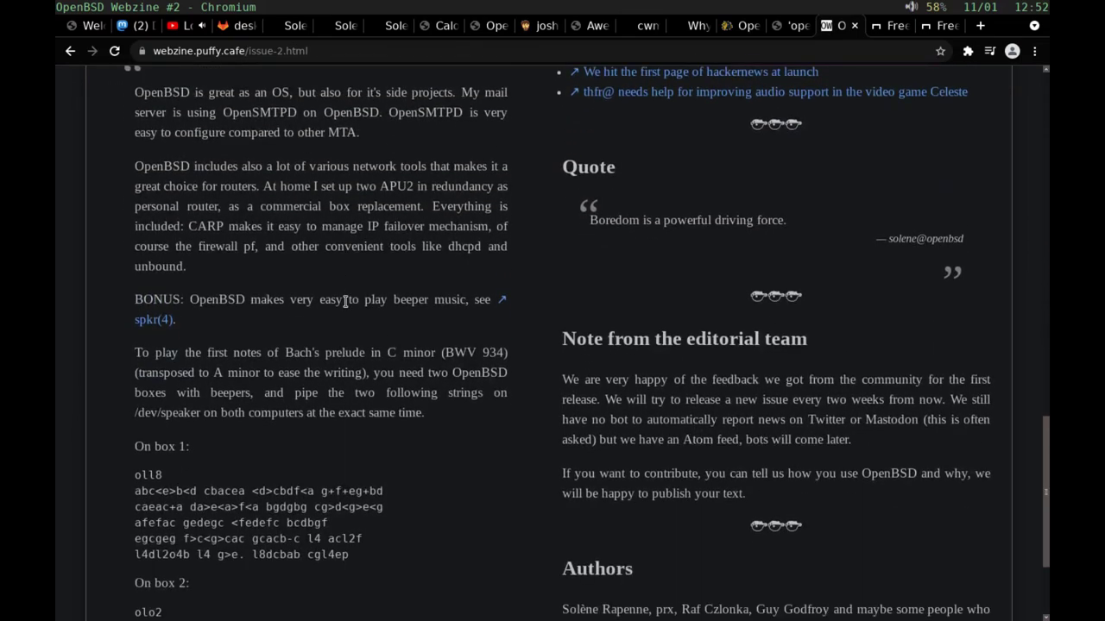
scroll(345, 302, down, 1)
scroll(345, 304, up, 1)
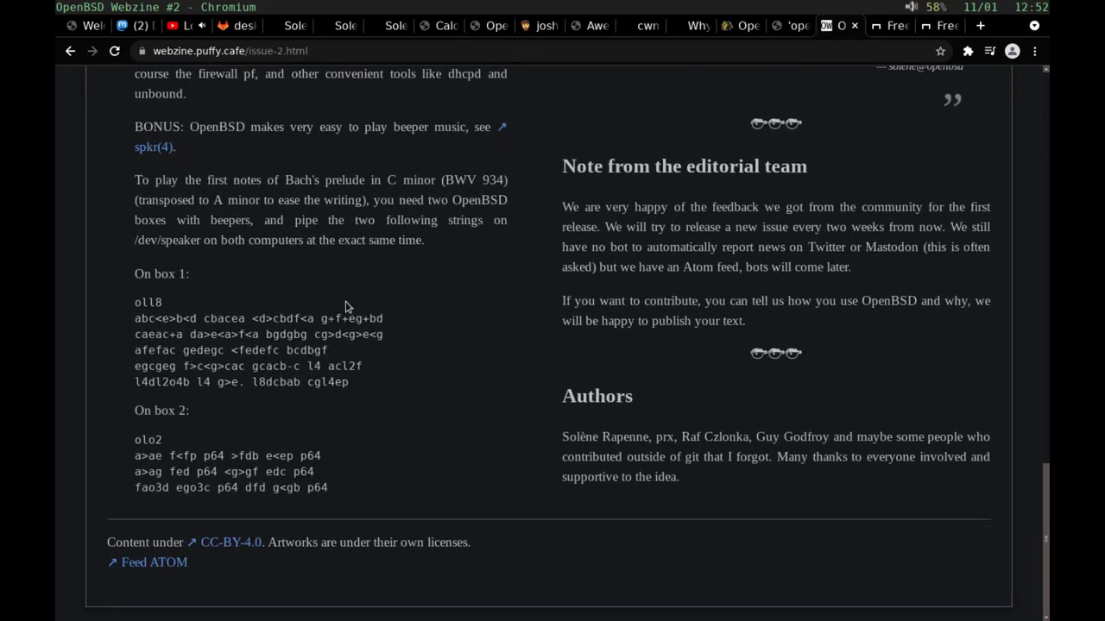
scroll(346, 307, up, 2)
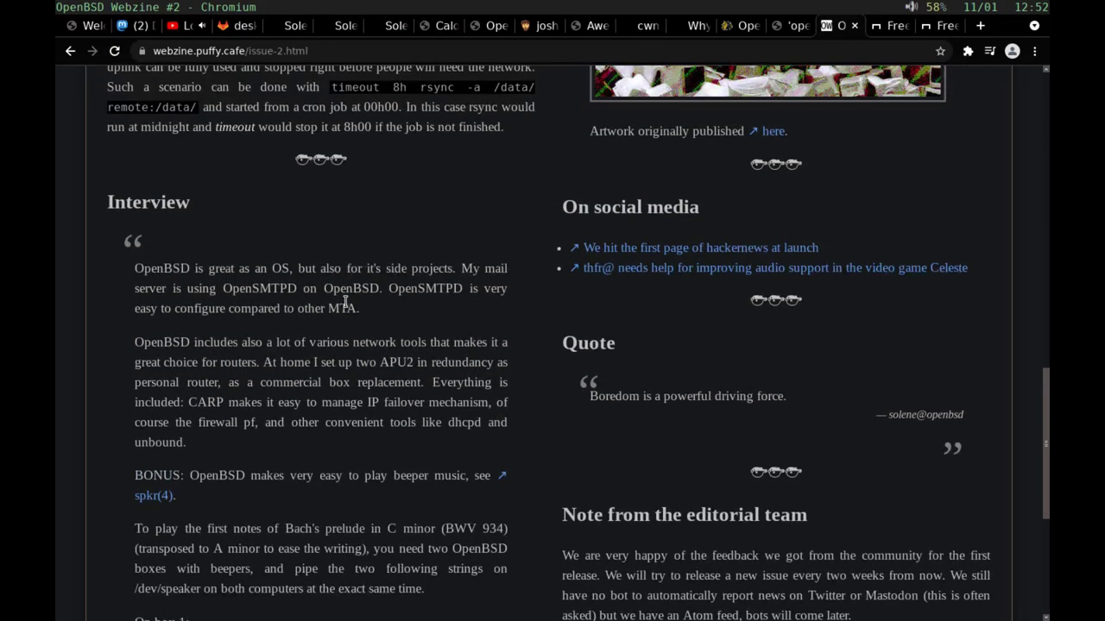
scroll(345, 302, up, 10)
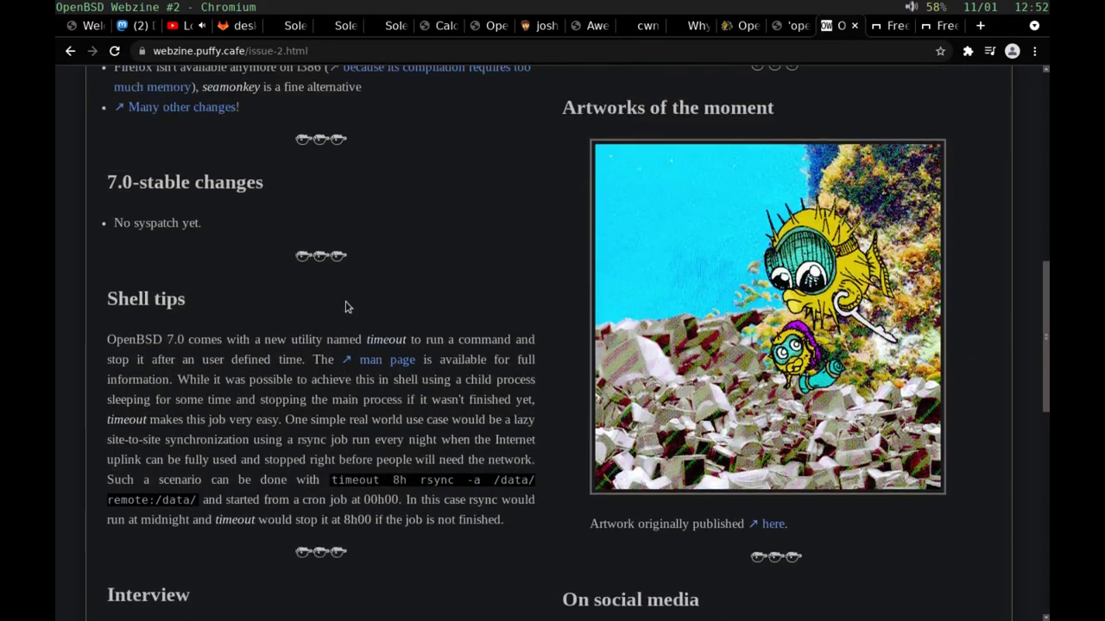
scroll(345, 308, up, 2)
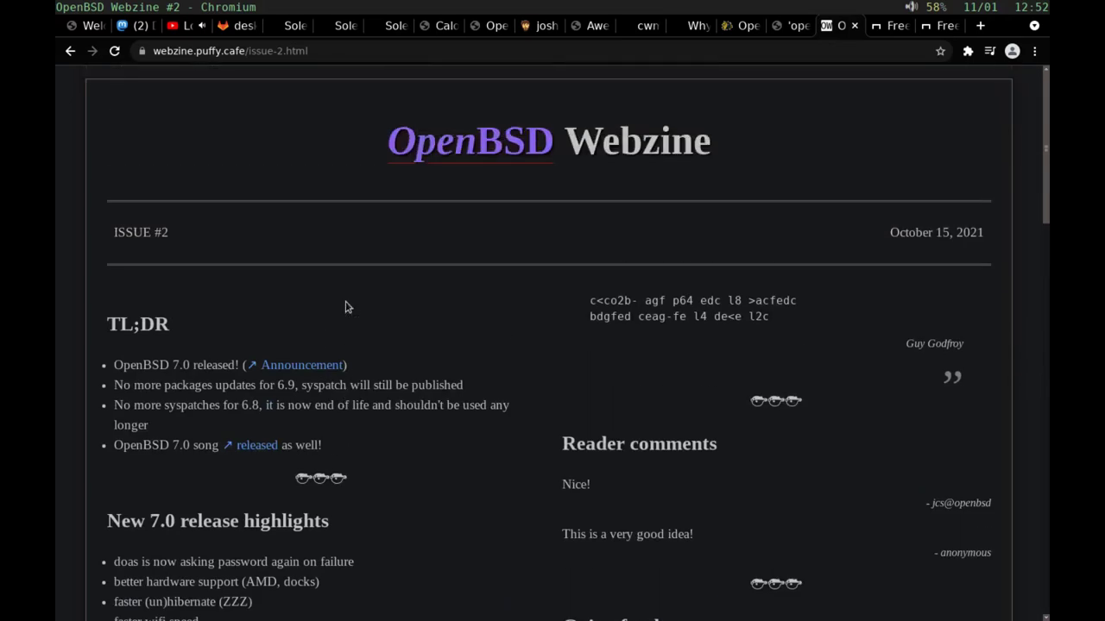
Step: Open the GoalKicker C Notes for Professionals book, then launch LibreOffice from dmenu with 'libre'
key(ctrl+Tab)
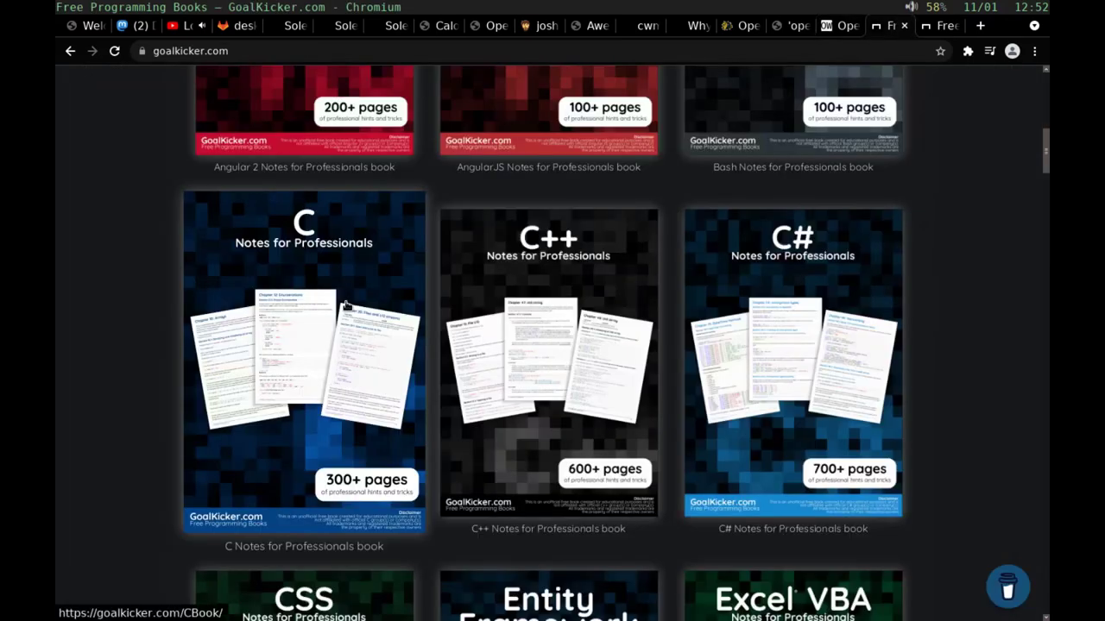
click(344, 306)
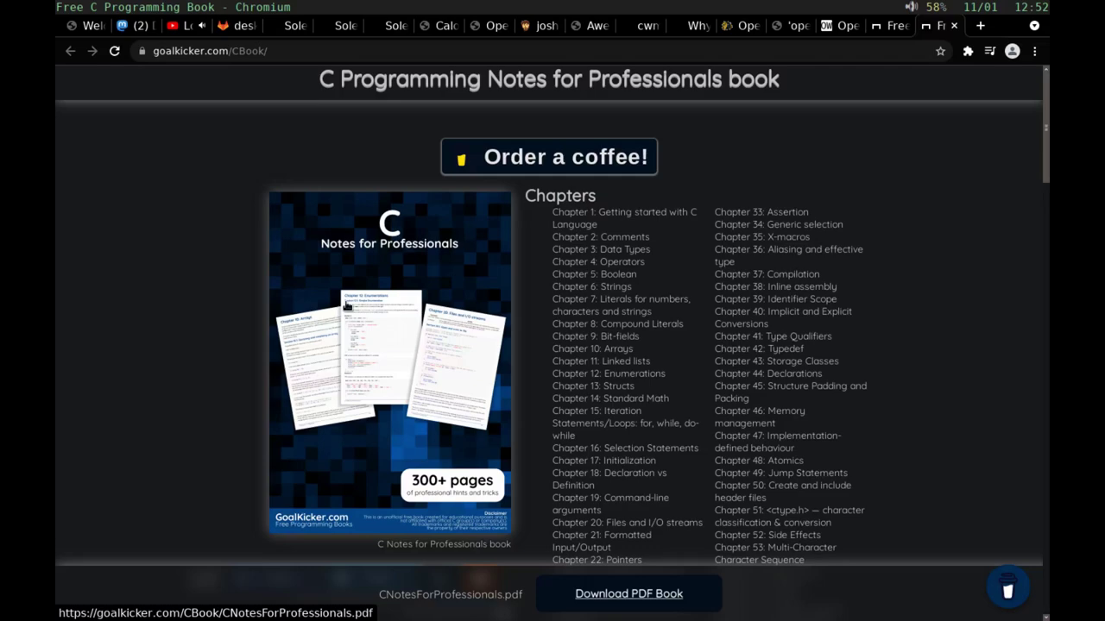
key(alt+p)
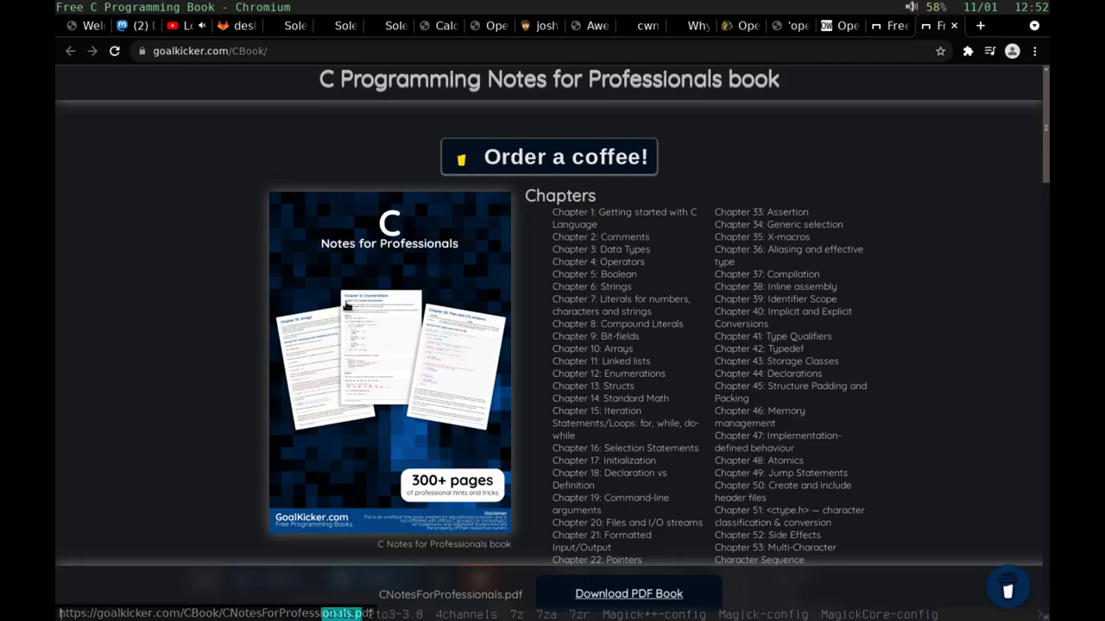
text(libre)
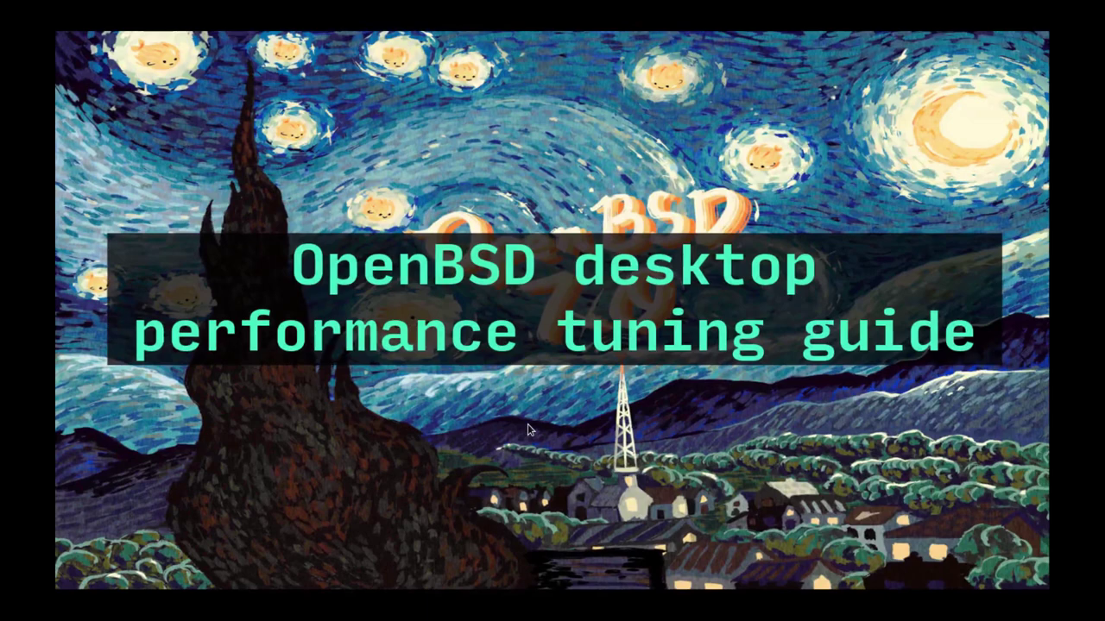
Step: Advance the slideshow through Step 1 to the 20-intel.conf video card slide
key(space)
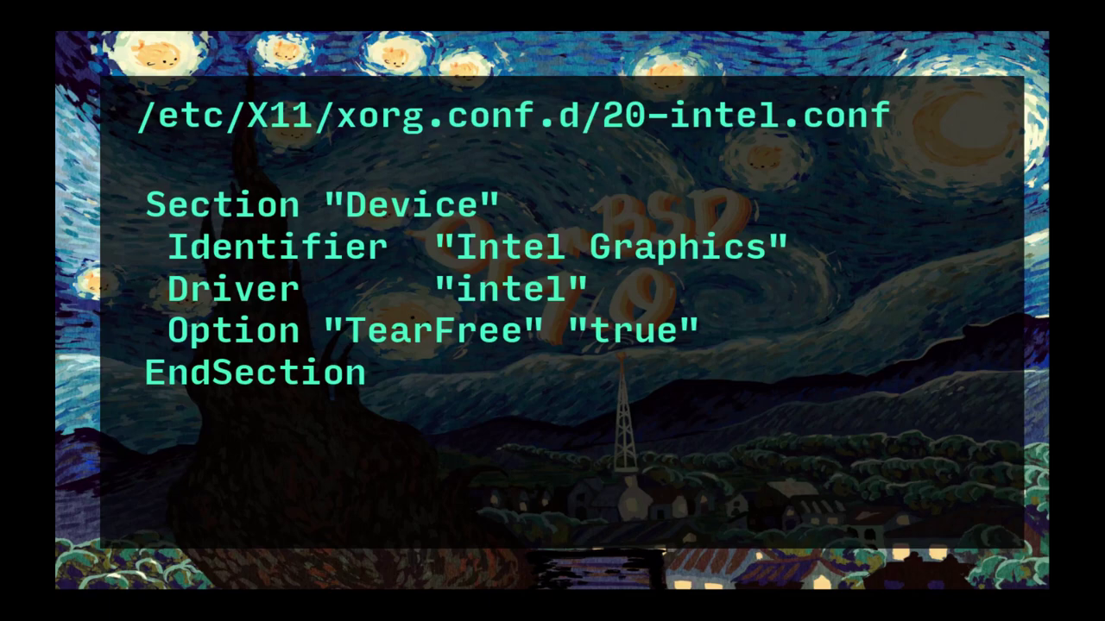
Step: Advance past the 20-radeon.conf slide to Step 2 on the staff login class
key(Right)
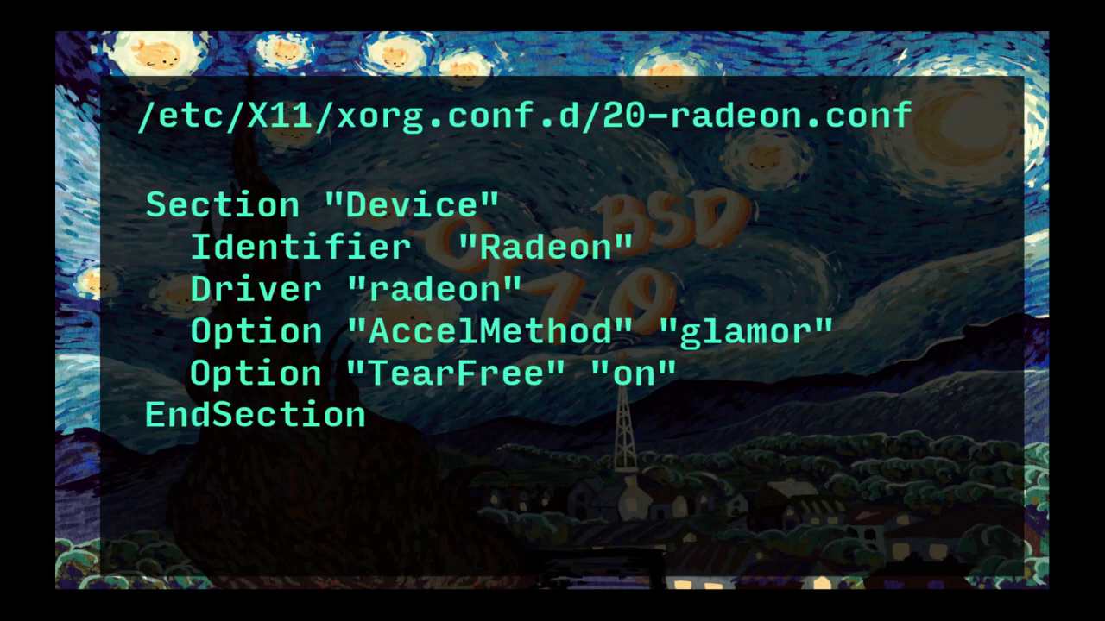
key(Right)
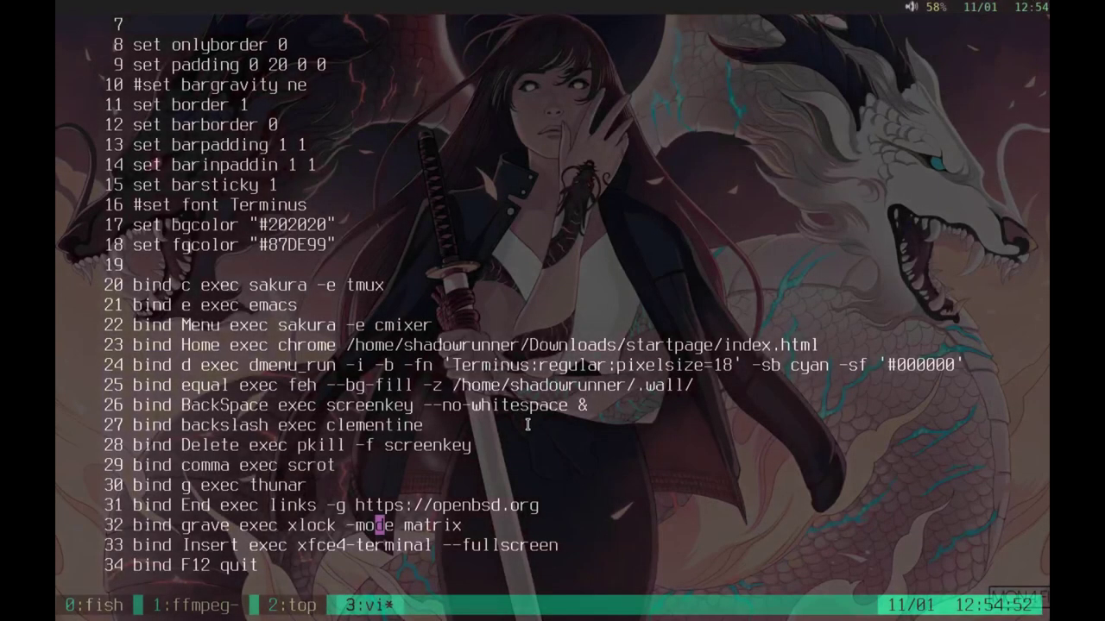
Step: In a new tmux window, open /etc/login.conf in less
key(ctrl+b)
key(c)
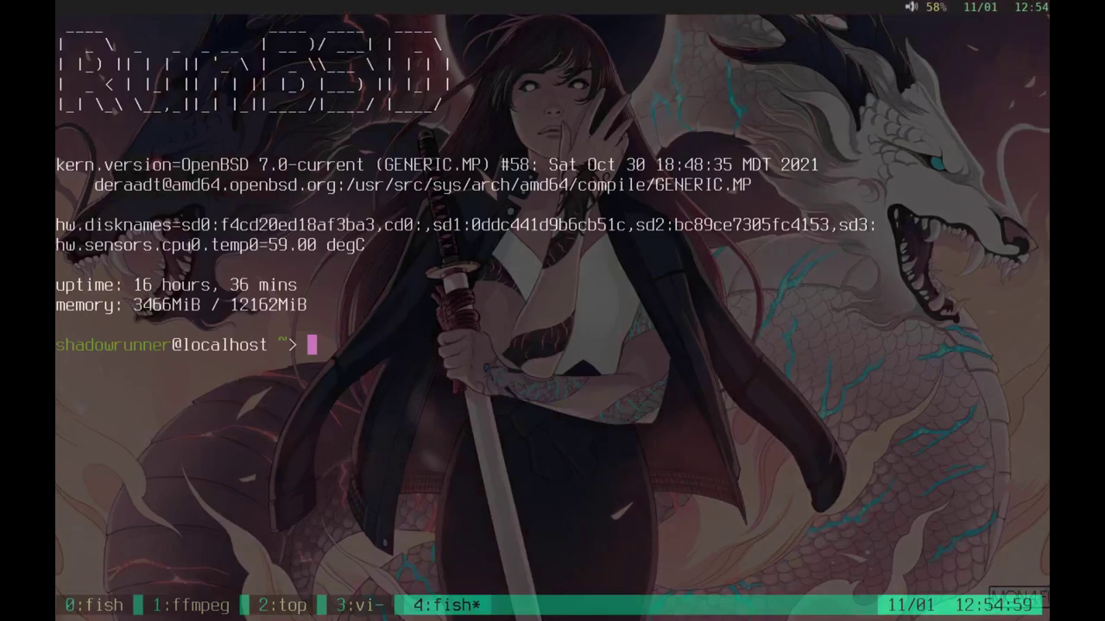
text(less /etc)
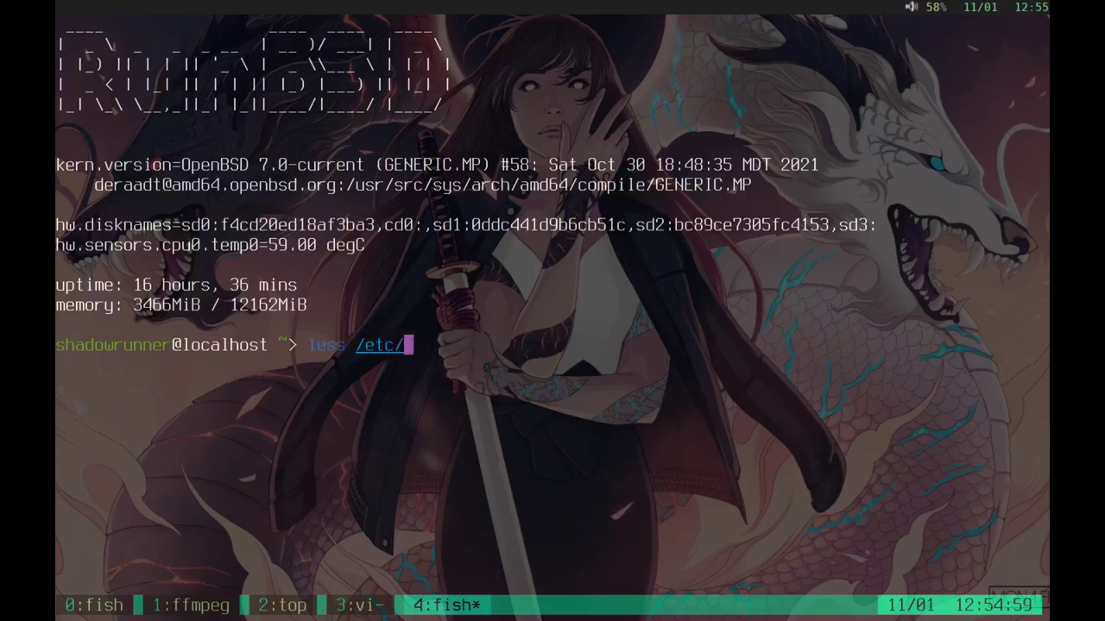
text(/lgo)
key(Tab)
key(BackSpace)
key(BackSpace)
text(o)
key(Tab)
key(Return)
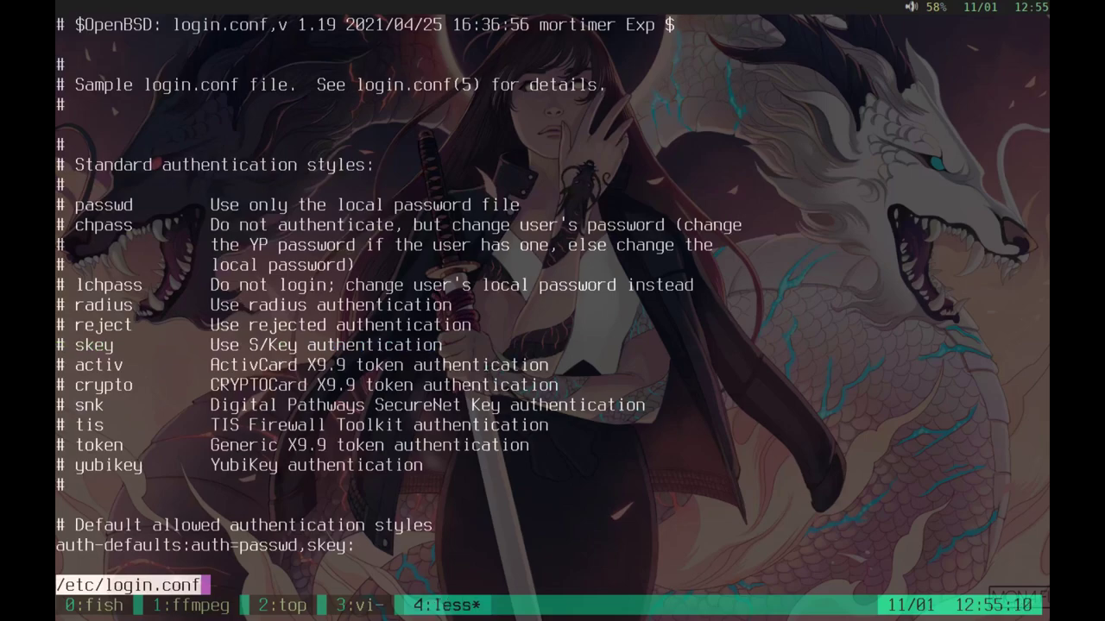
Step: Page down to the daemon and staff login classes in login.conf
key(Down)
key(space)
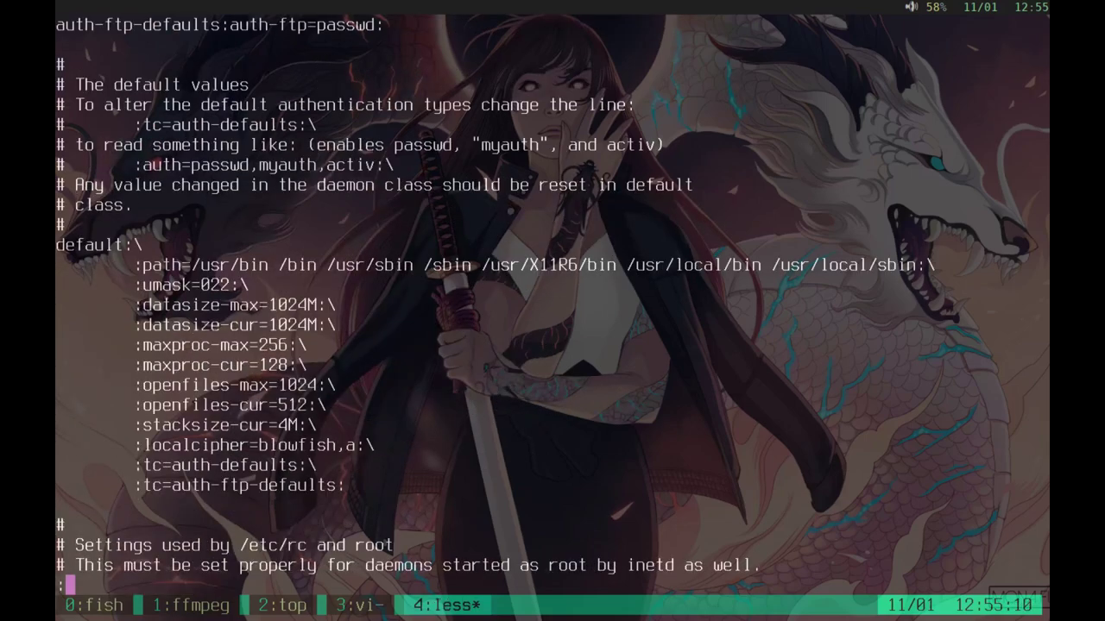
key(space)
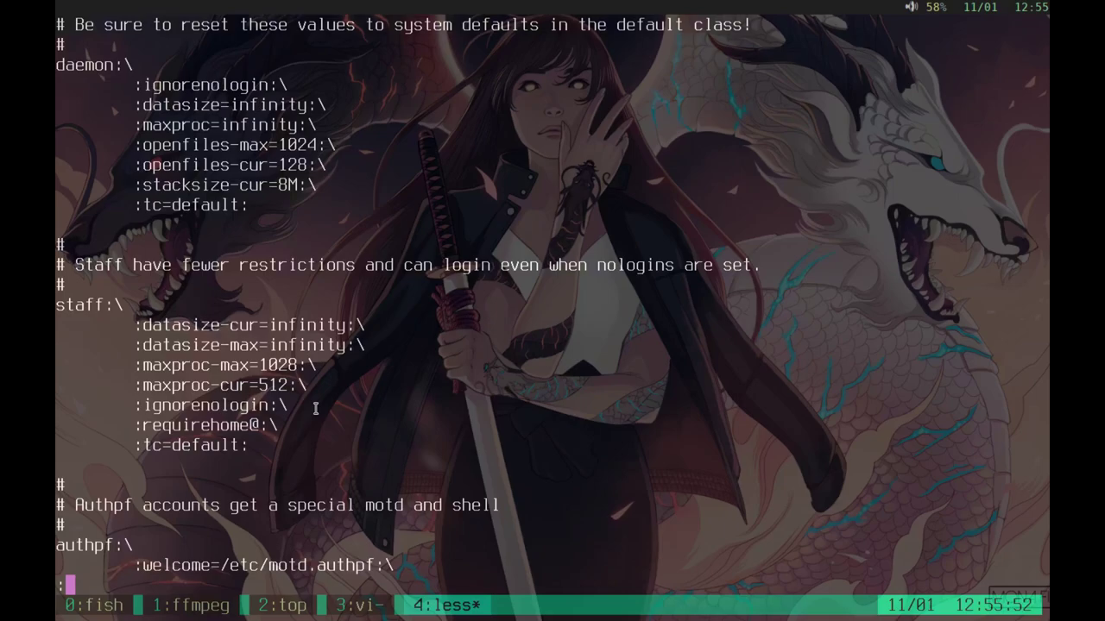
Step: Switch back to the desktop-guide slideshow, now showing Step 3 – Enable apmd
key(alt+Tab)
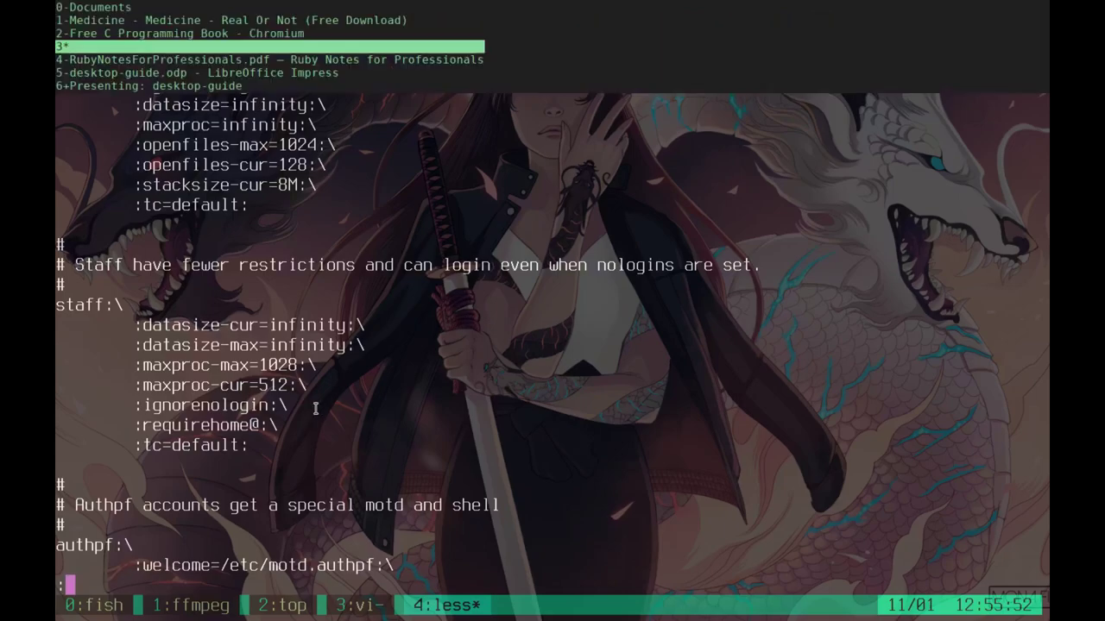
key(Escape)
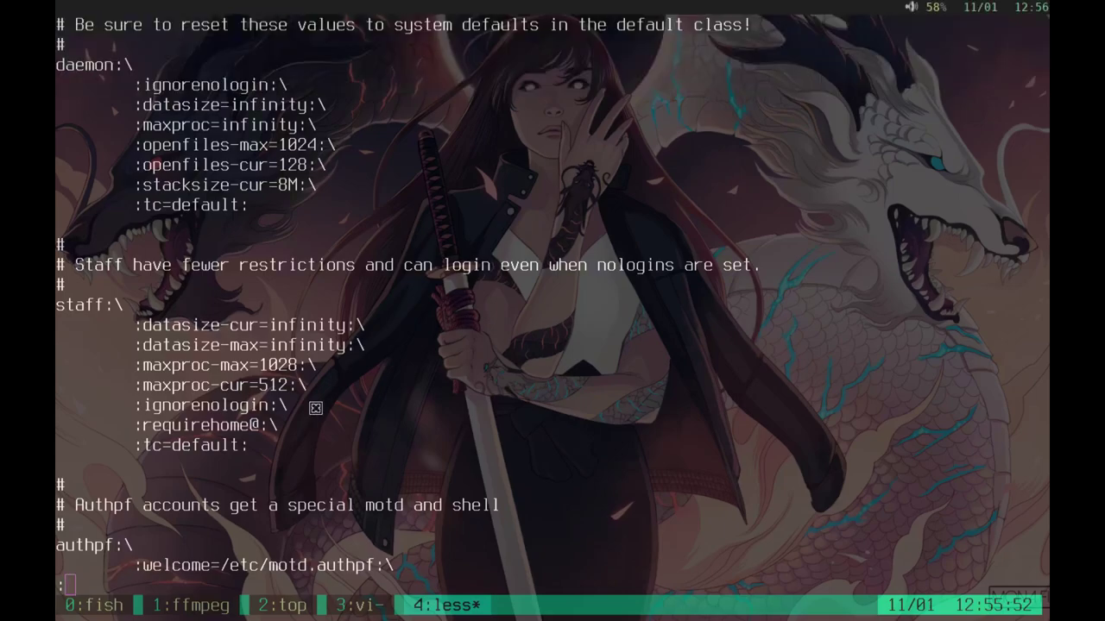
key(alt+1)
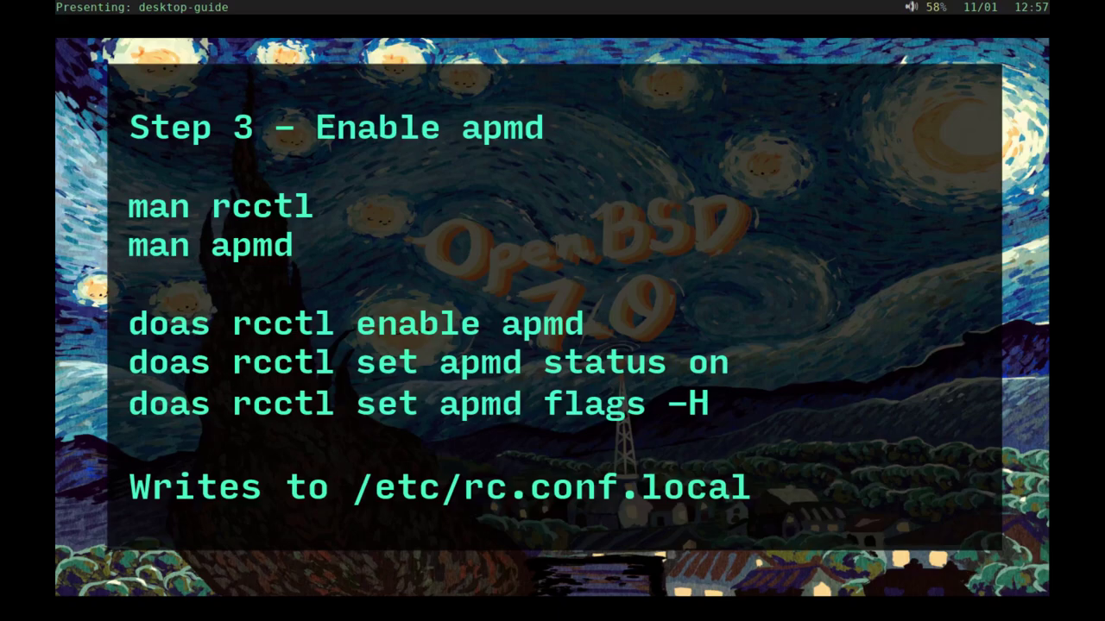
Step: Check that /etc/rc.conf.local contains apmd_flags=-H
key(q)
text(q)
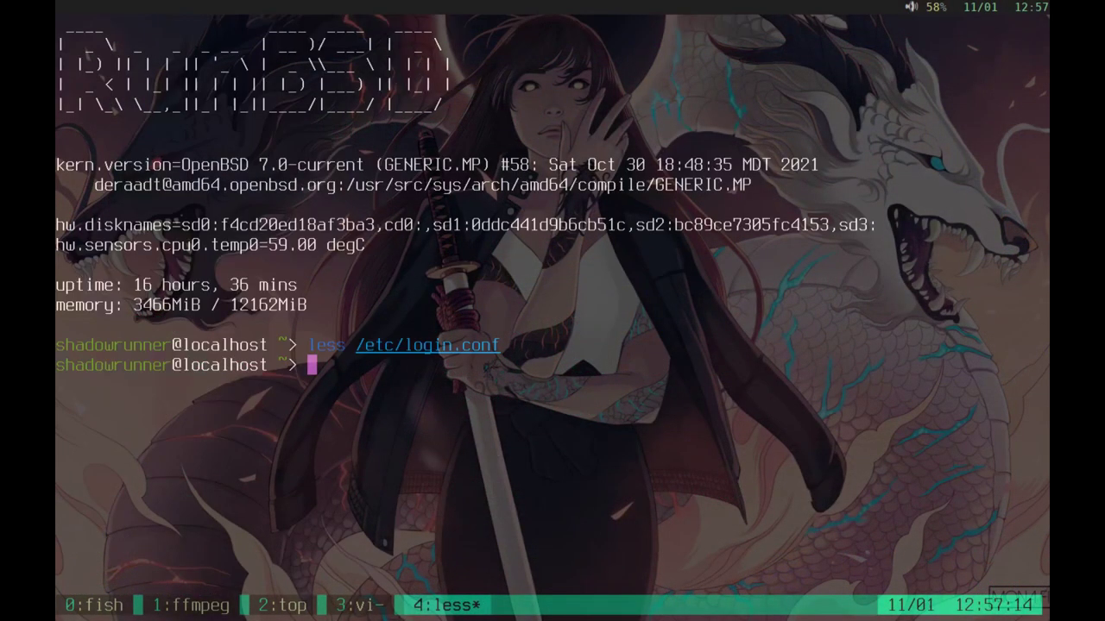
text(less /etc/rc.)
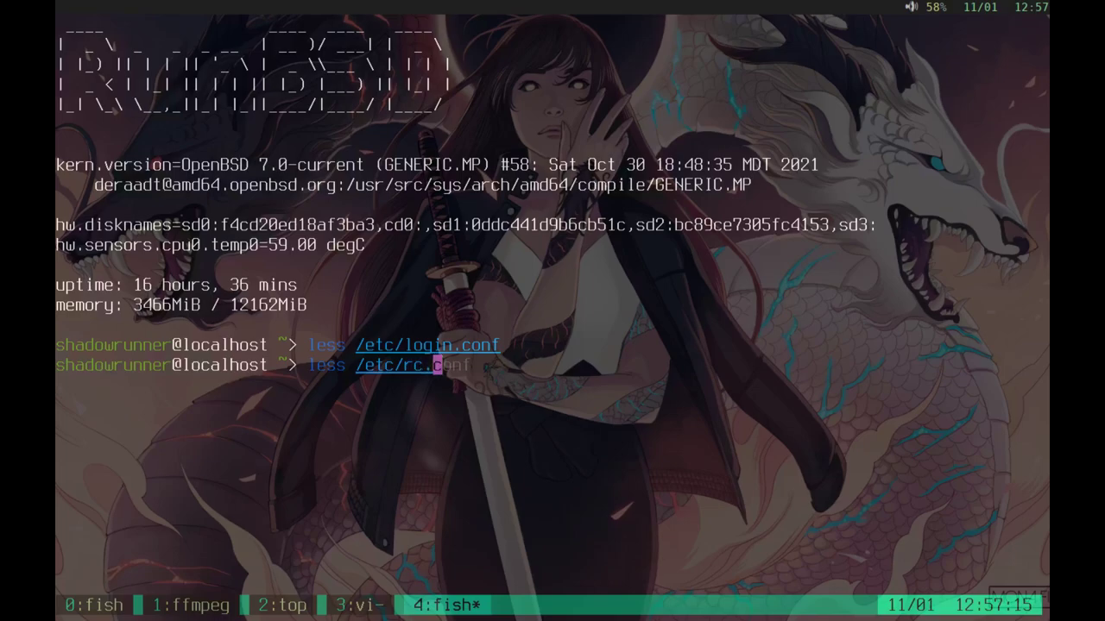
text(conf)
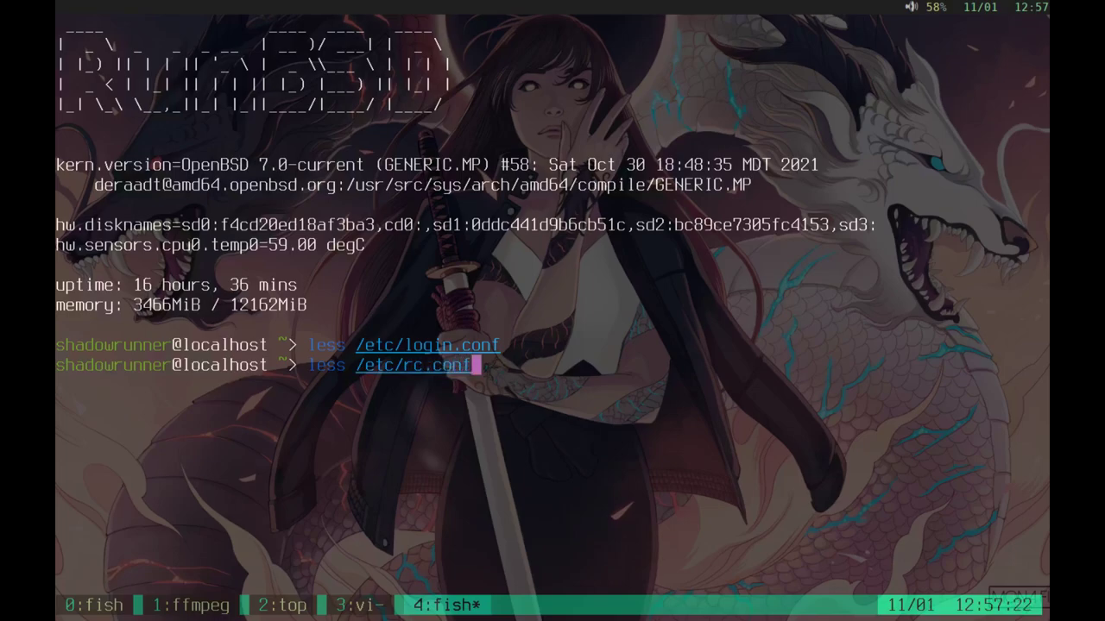
text(.local)
key(Return)
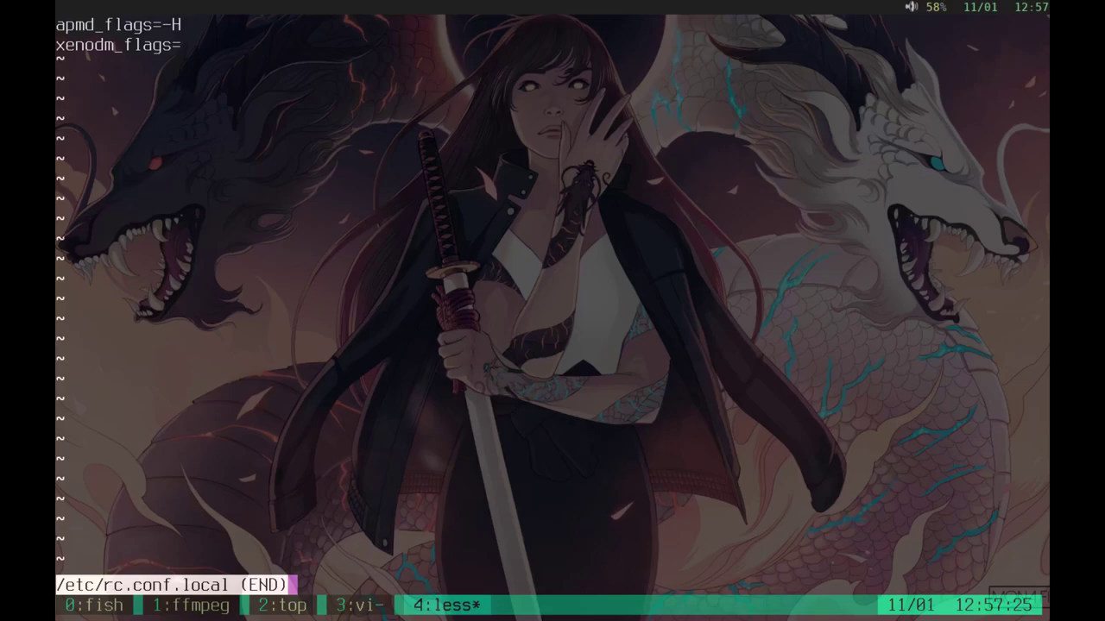
key(q)
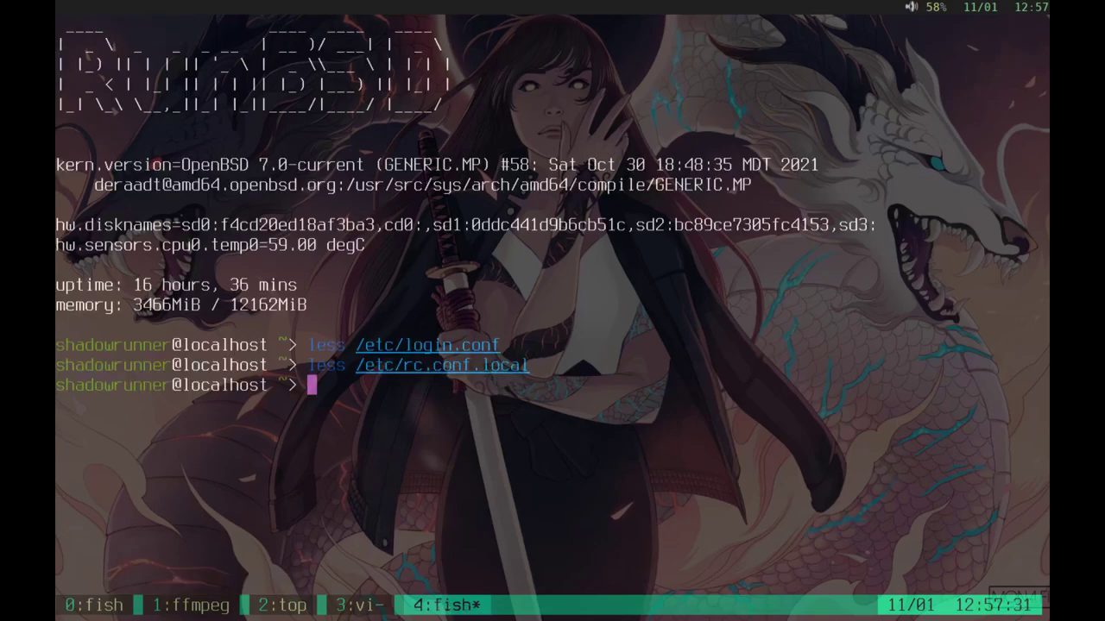
Step: Read the apmd(8) manual page, then return to the fish prompt
text(man ap)
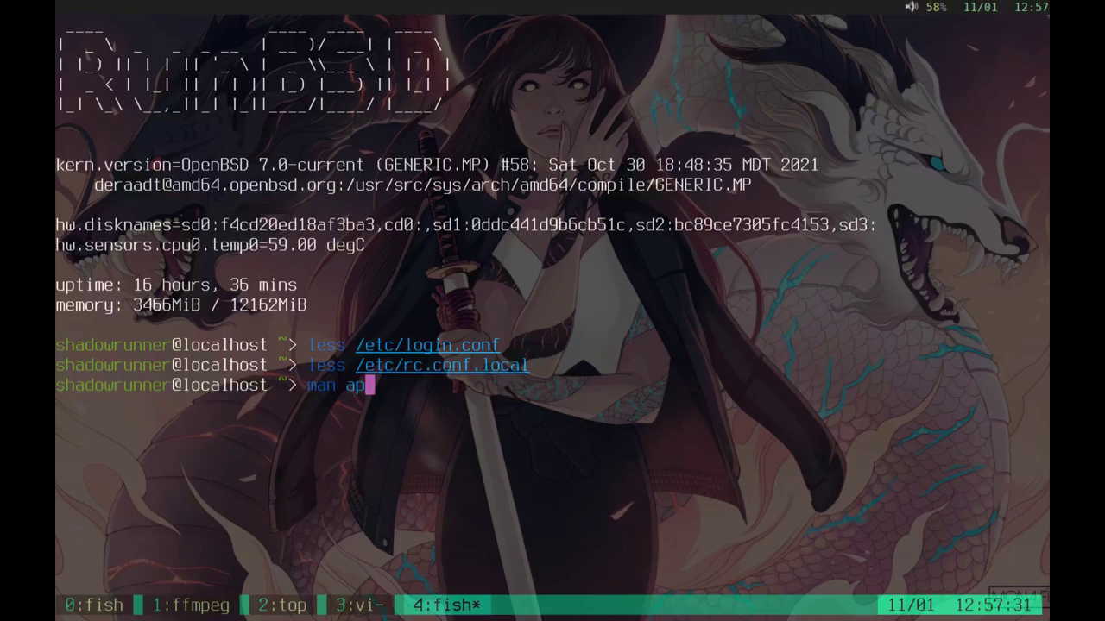
text(md)
key(Return)
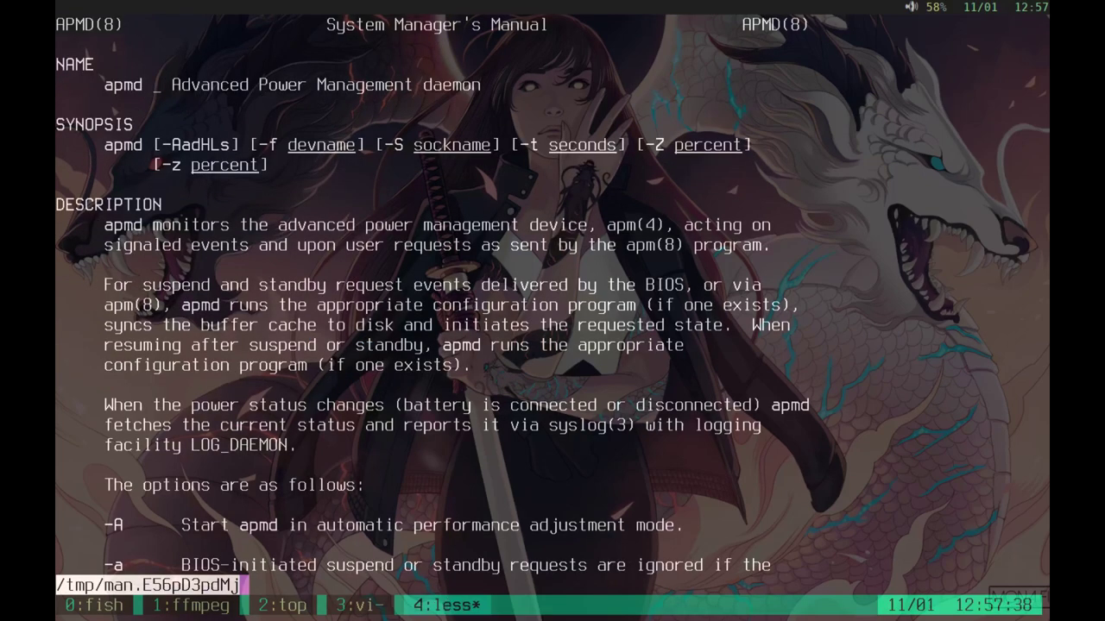
key(Down)
key(space)
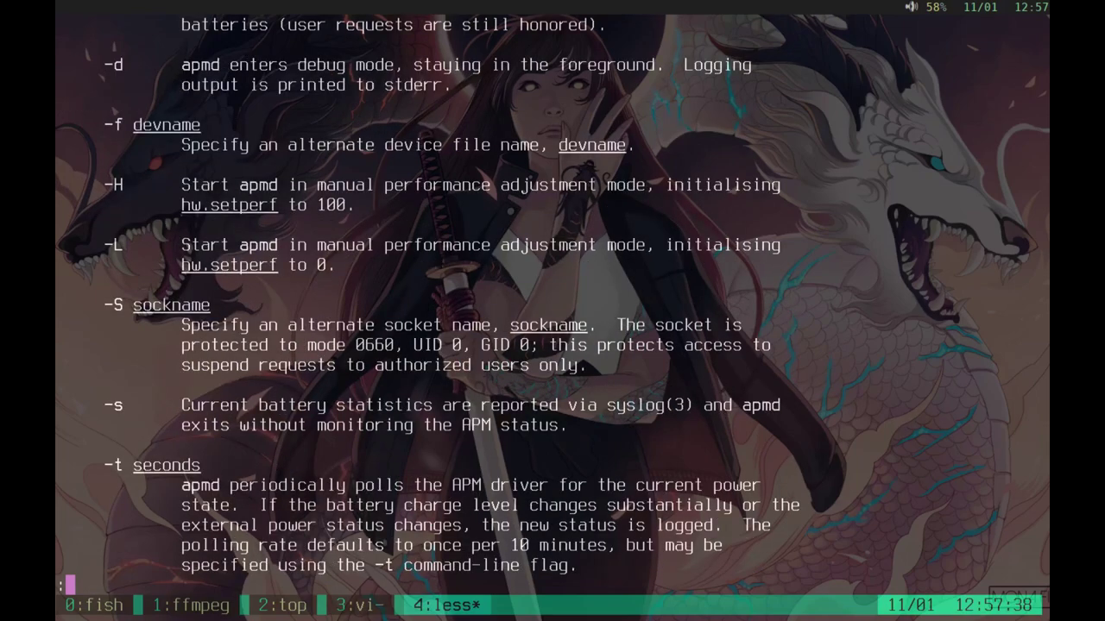
key(q)
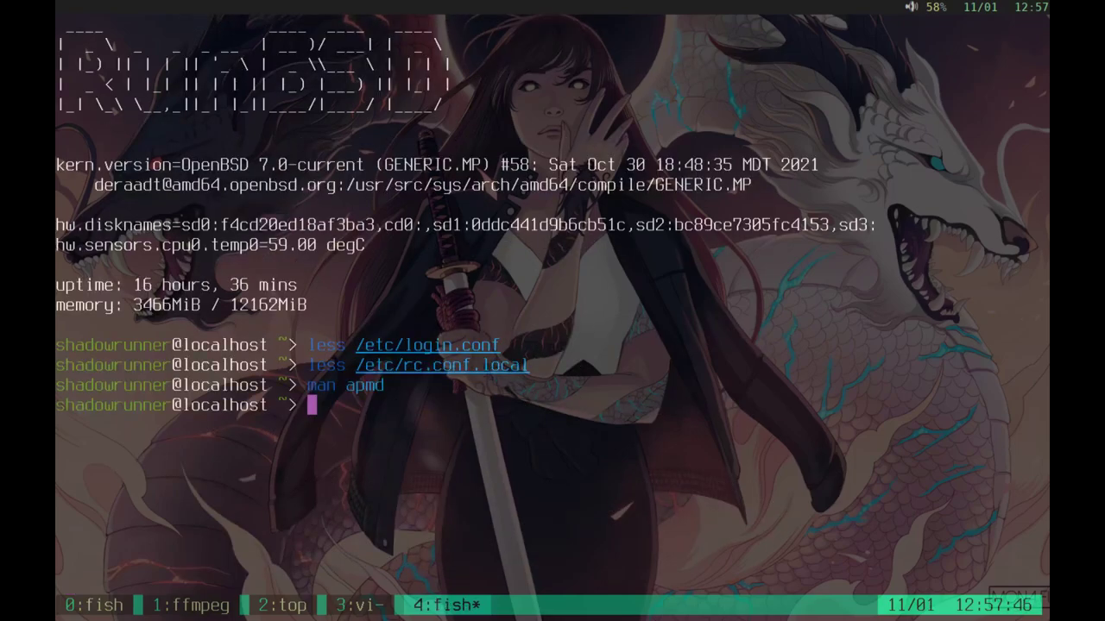
Step: Return to the desktop-guide slideshow and advance through Step 4 to the fstab softdep slide
key(alt+Tab)
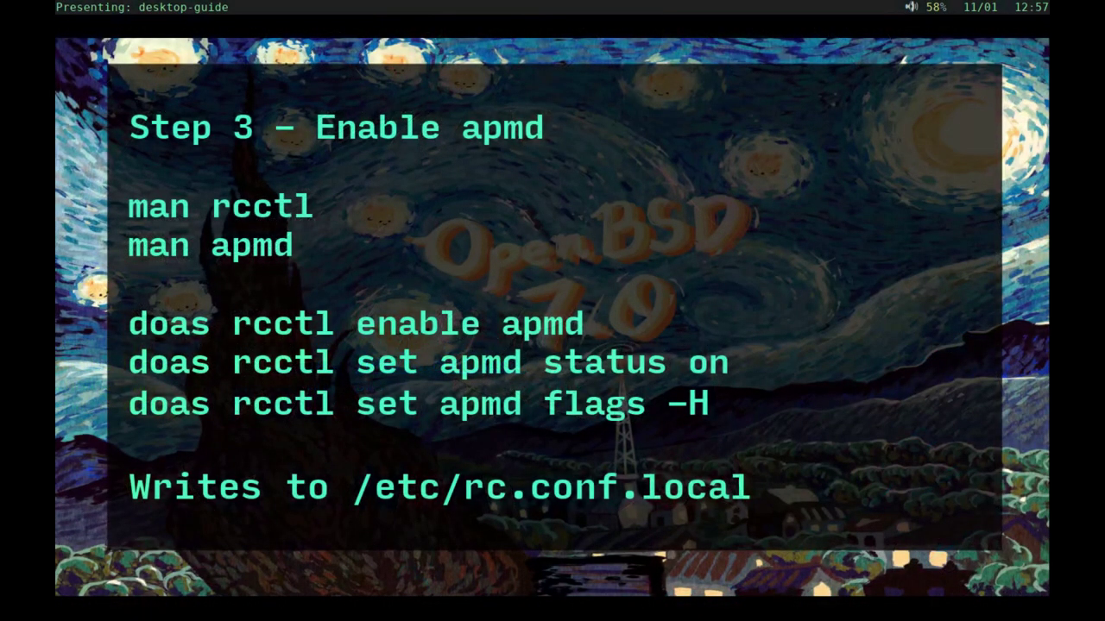
key(Right)
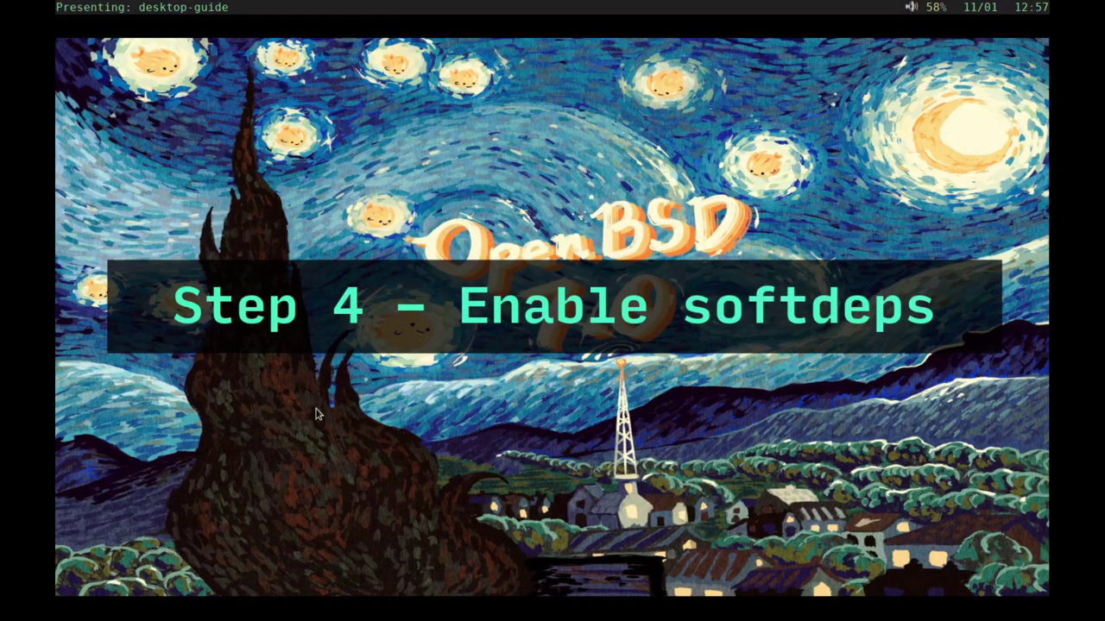
key(Right)
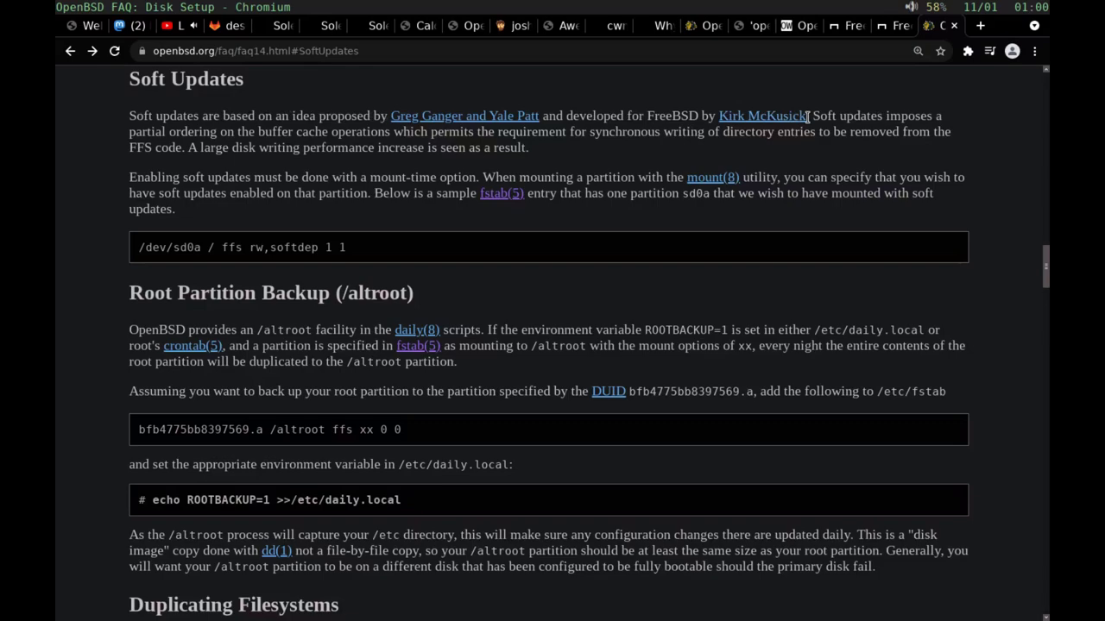
Step: Highlight the Soft Updates paragraph in the OpenBSD FAQ, then go back to the presentation
drag(809, 115, 537, 163)
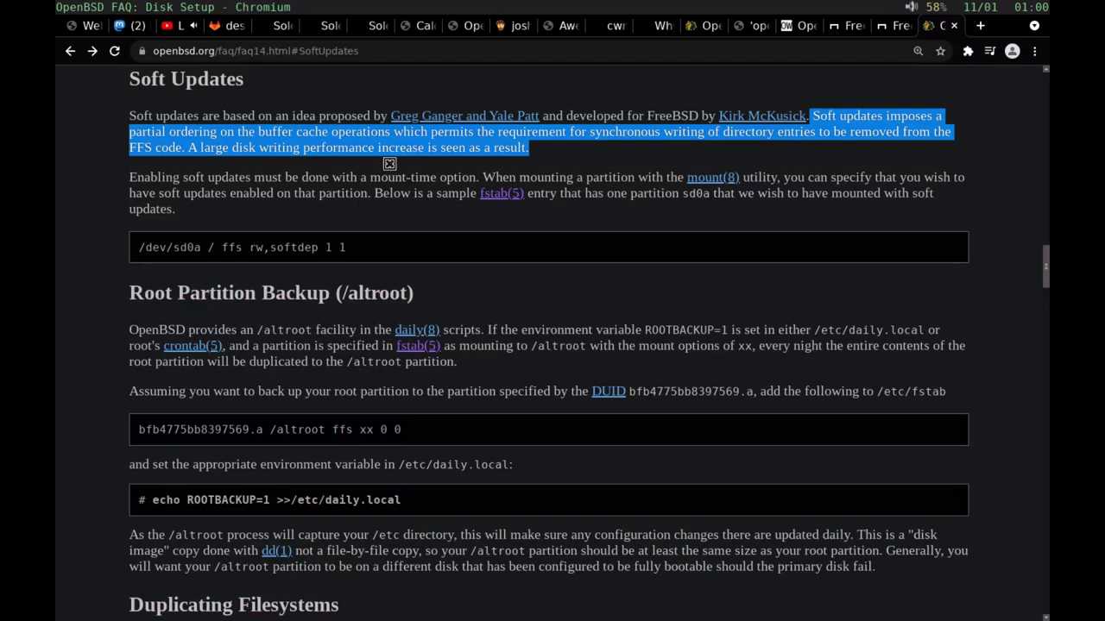
key(alt+Tab)
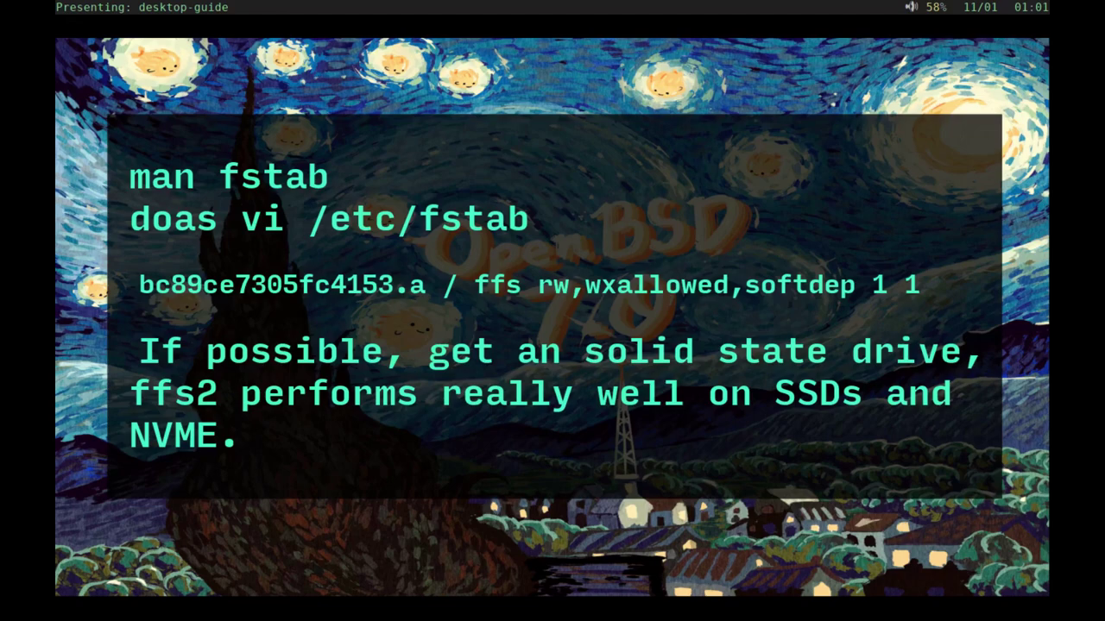
Step: Advance the slideshow to the 'Step 5 - Use picom!' slide
key(Right)
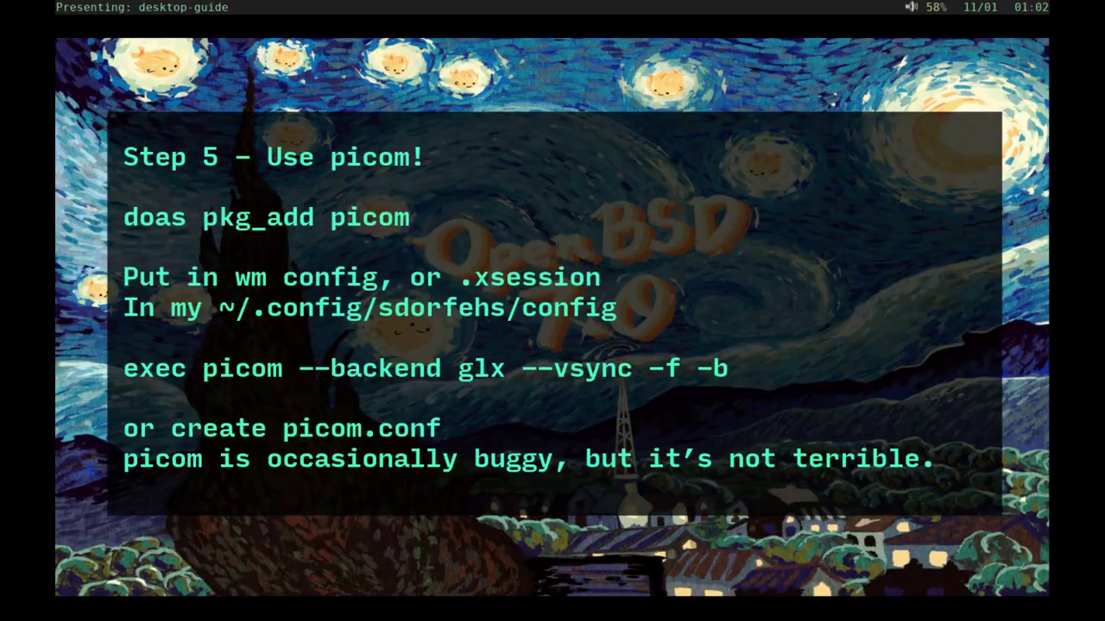
Step: Advance to the 'Optional Network tuning in /etc/sysctl.conf' slide
key(Right)
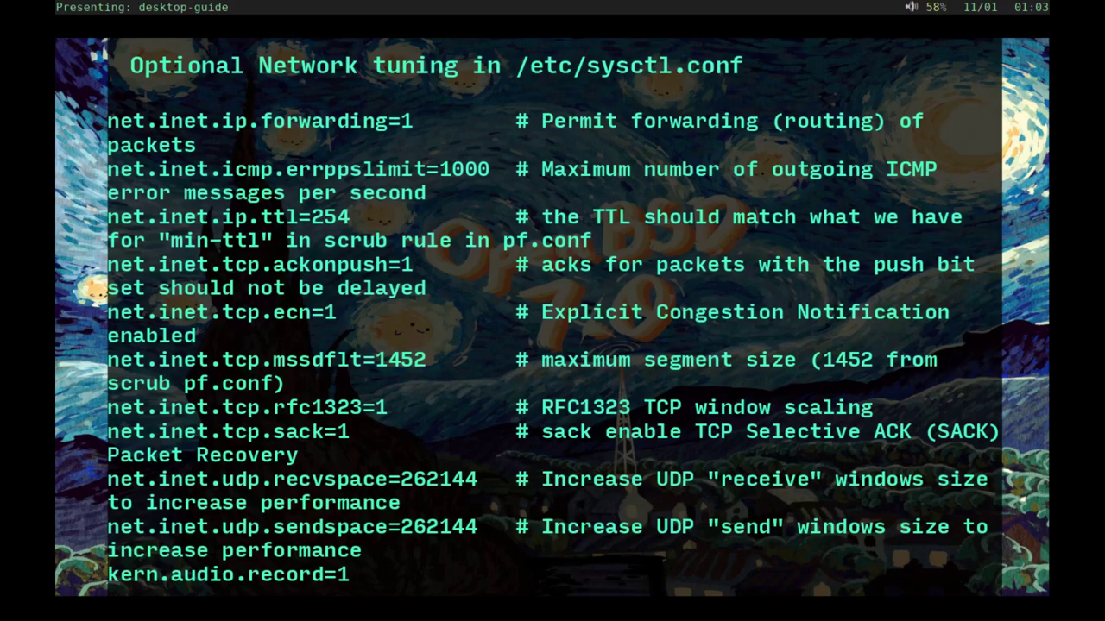
Step: Step past the final slide to close the slideshow and bring the tmux terminal forward
key(Right)
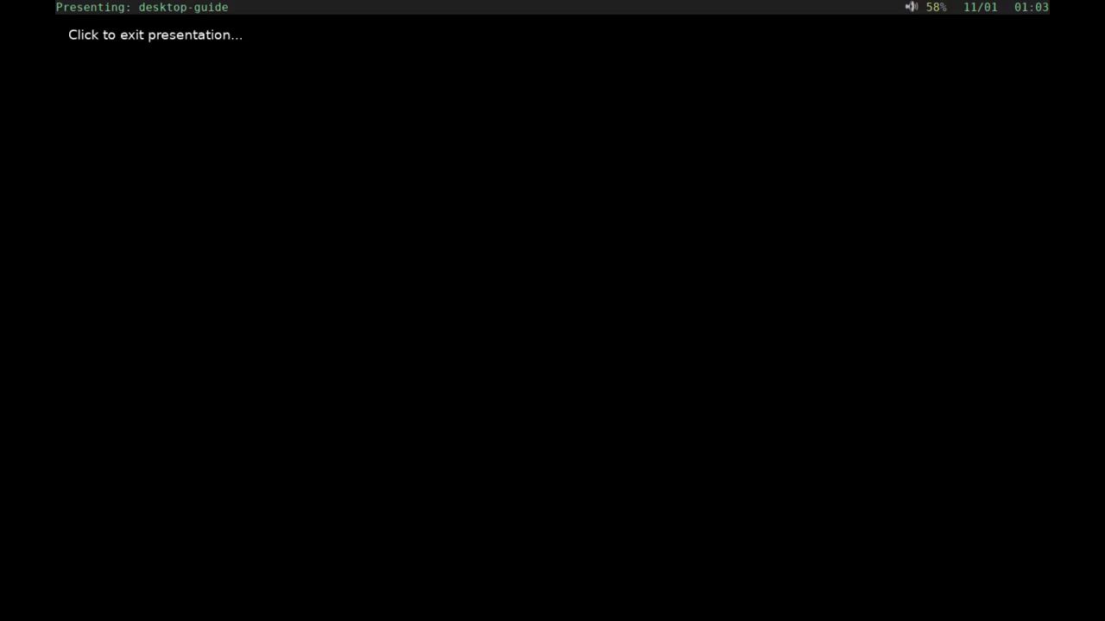
key(Right)
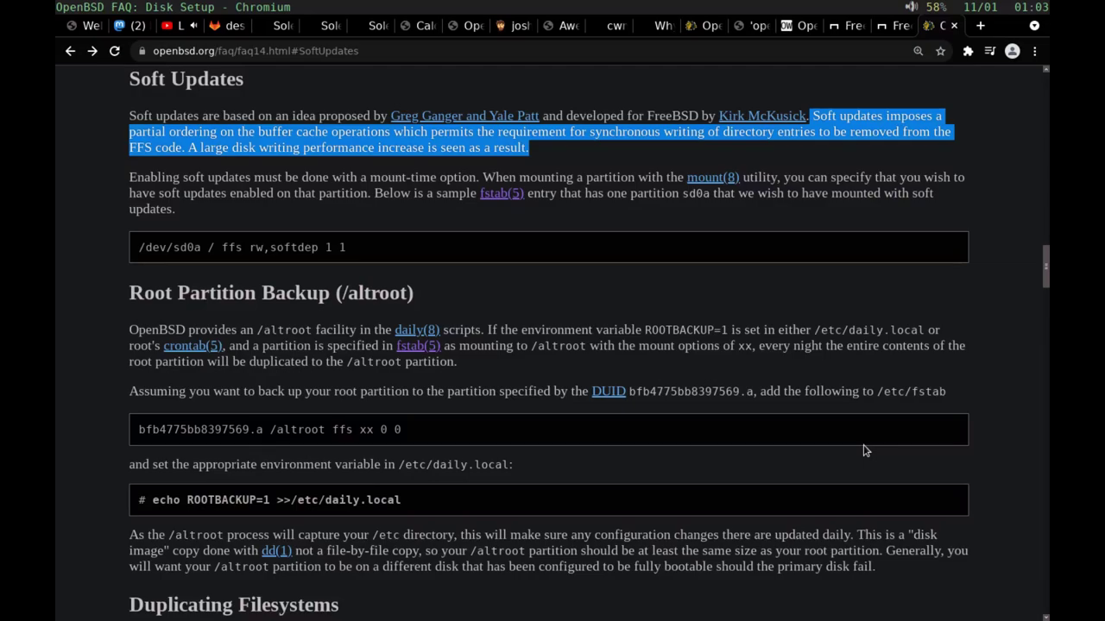
key(alt+Tab)
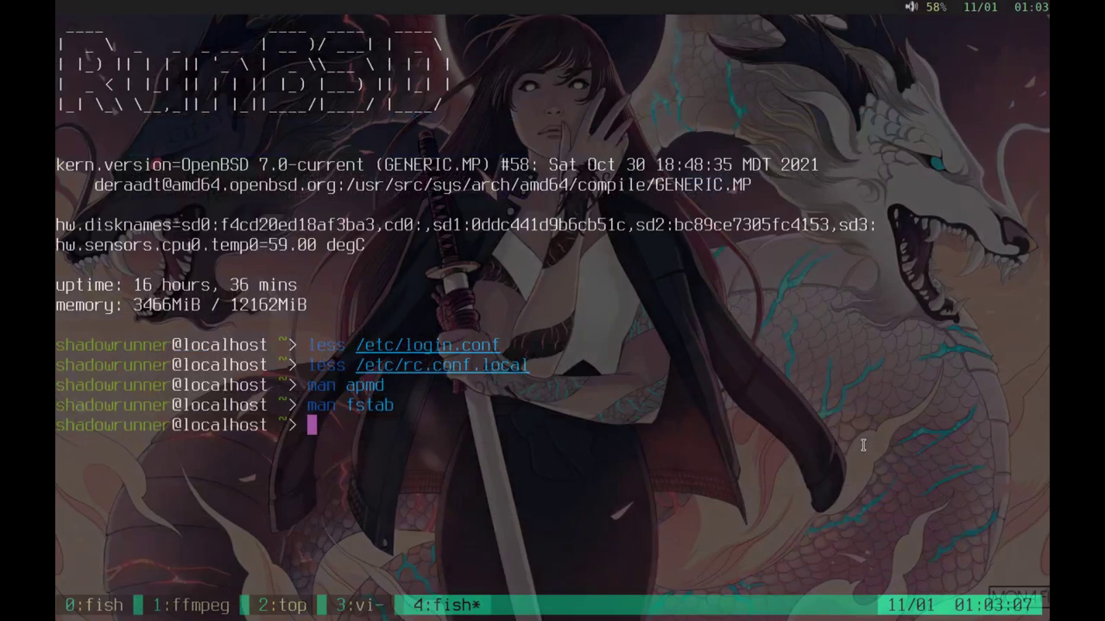
Step: Switch to tmux window 0, the fish shell in the /m/g/O/game folder
key(ctrl+b)
text(0)
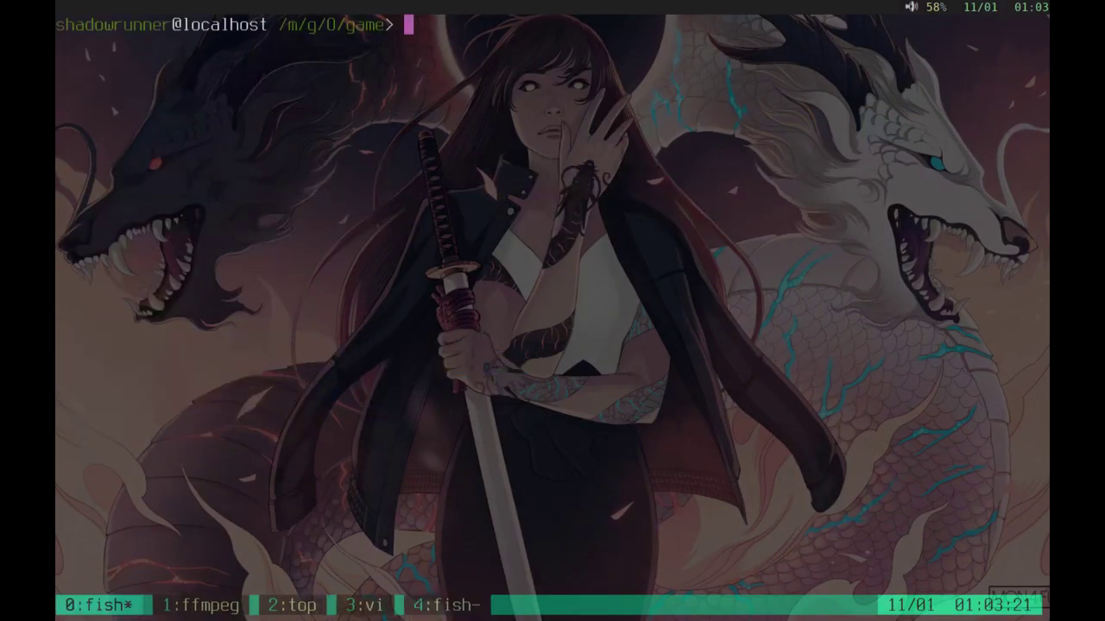
text(fnaf/g)
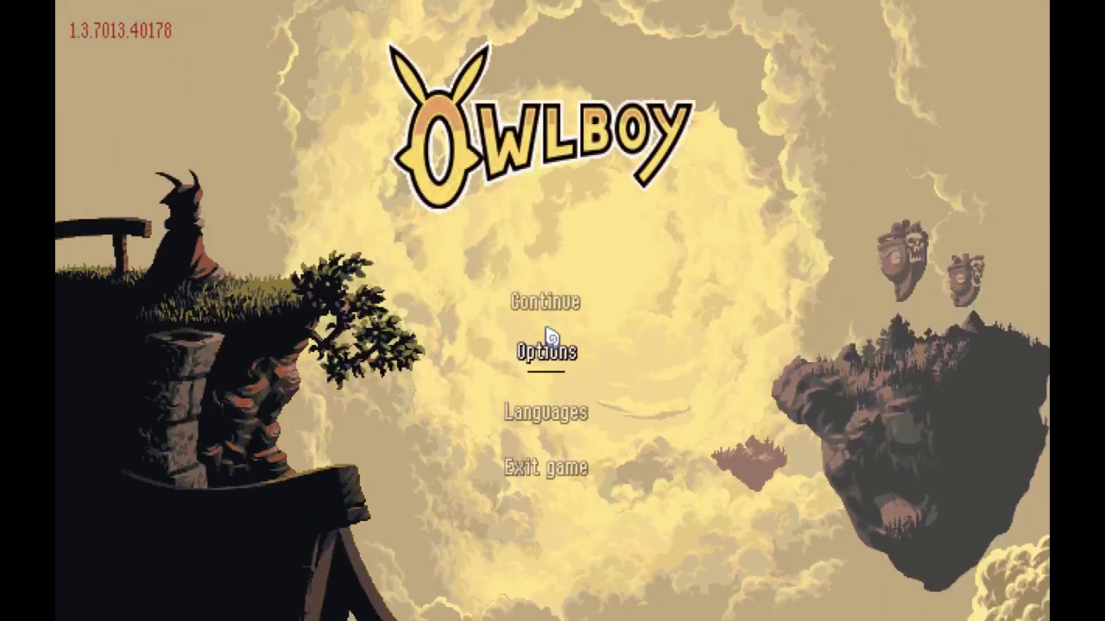
Step: Continue the saved game and fly Otus through the vine rings onto the scarecrow island
click(552, 306)
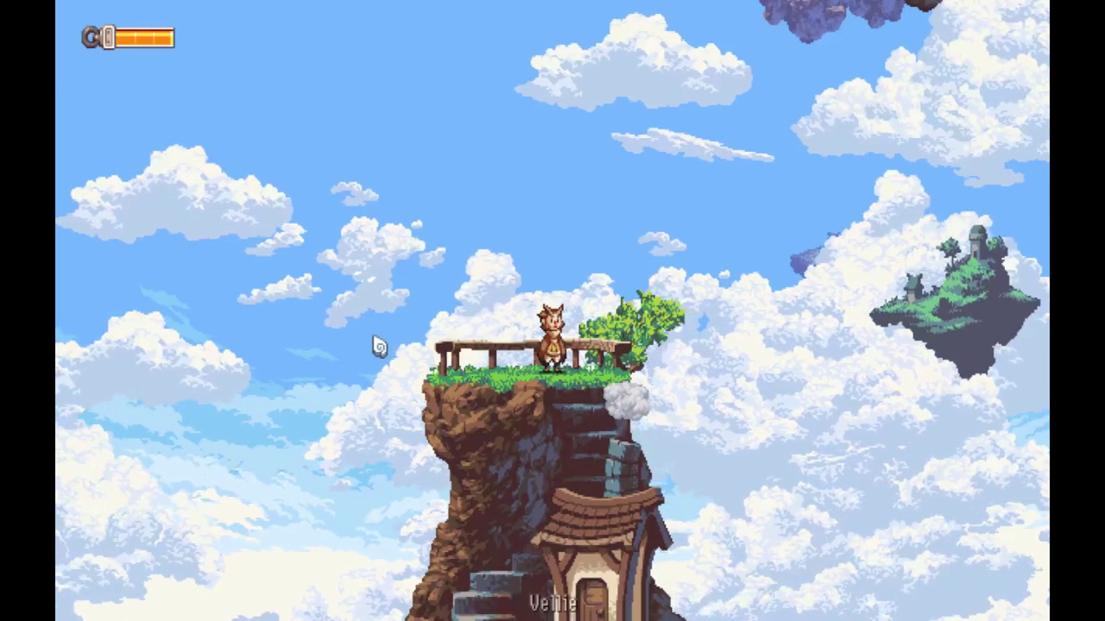
key(space)
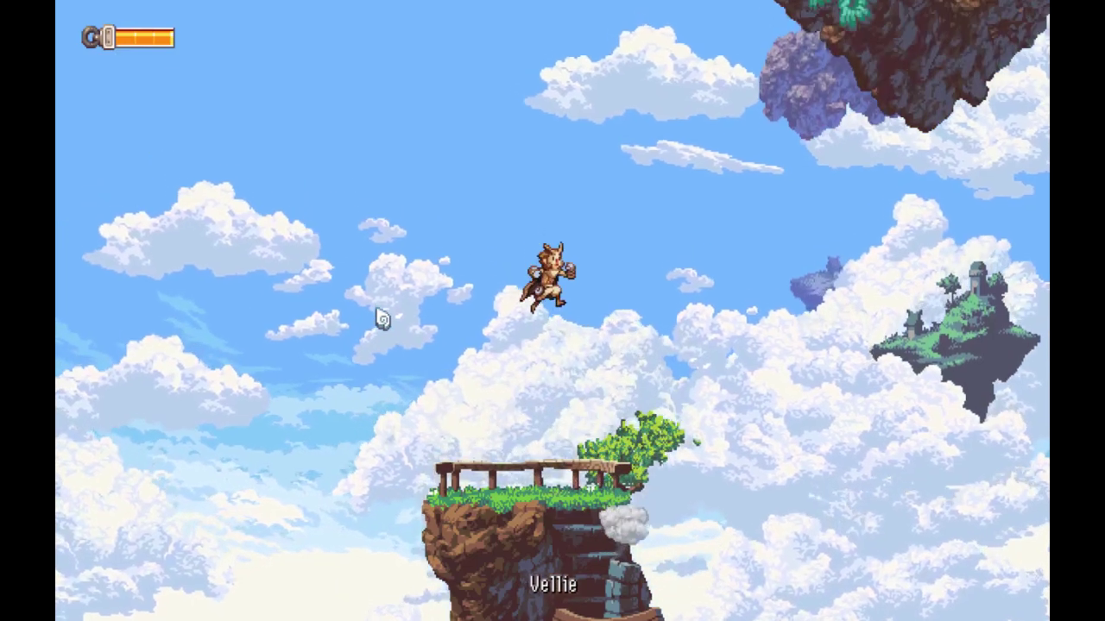
key(w)
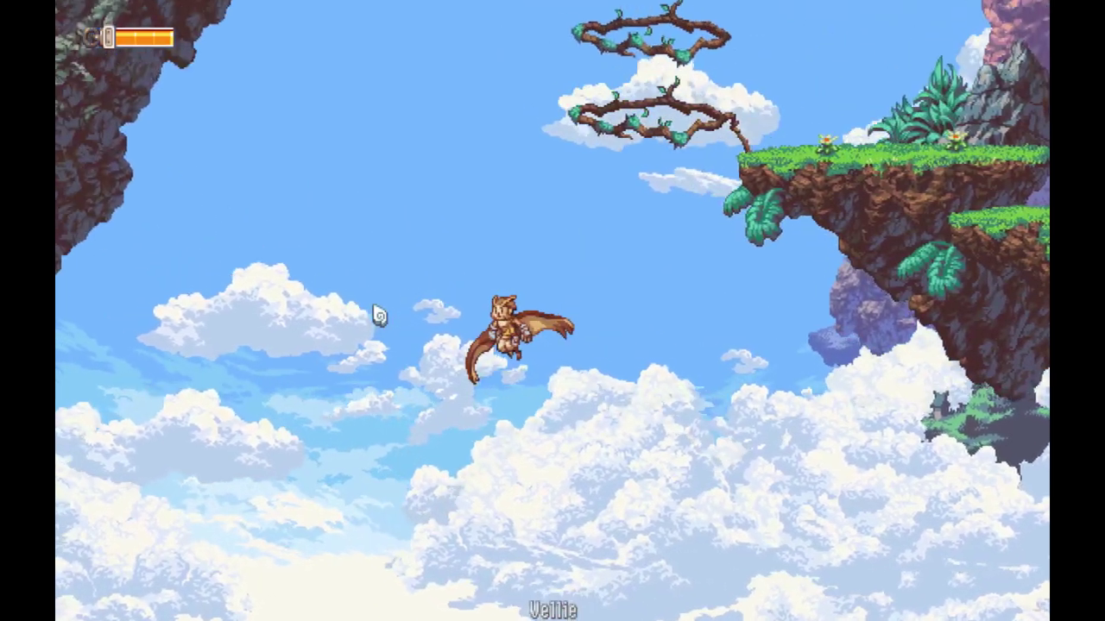
key(d)
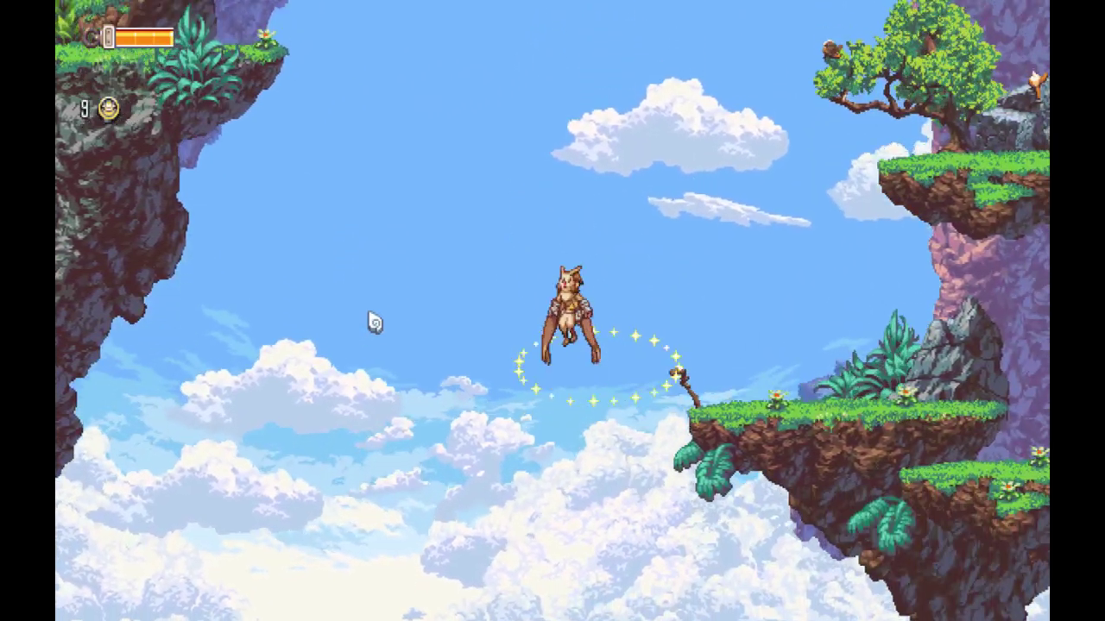
key(w)
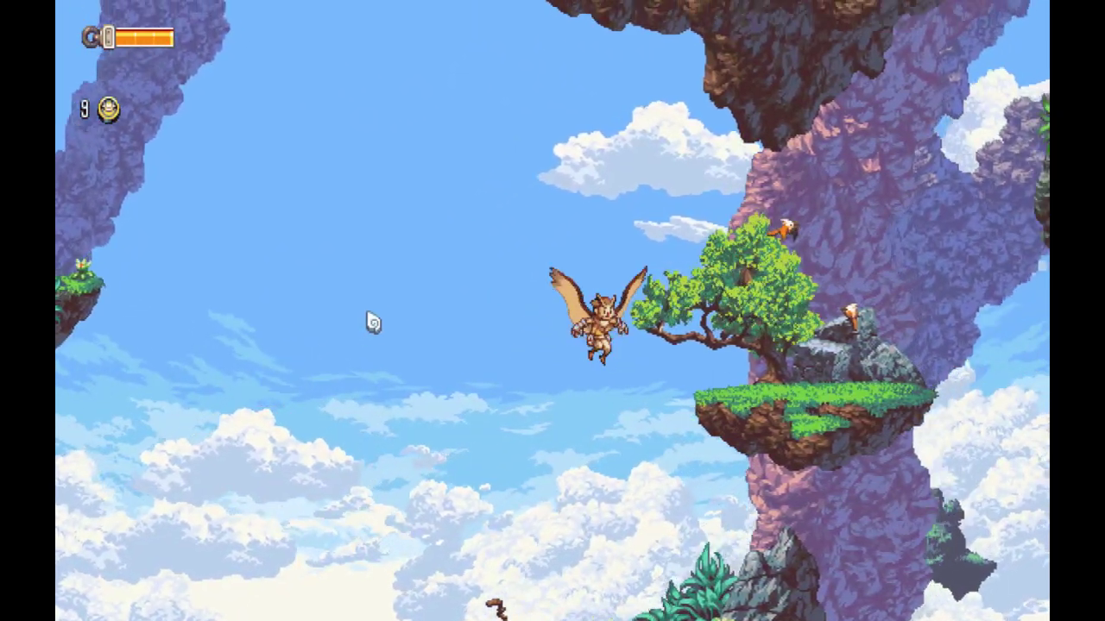
key(w)
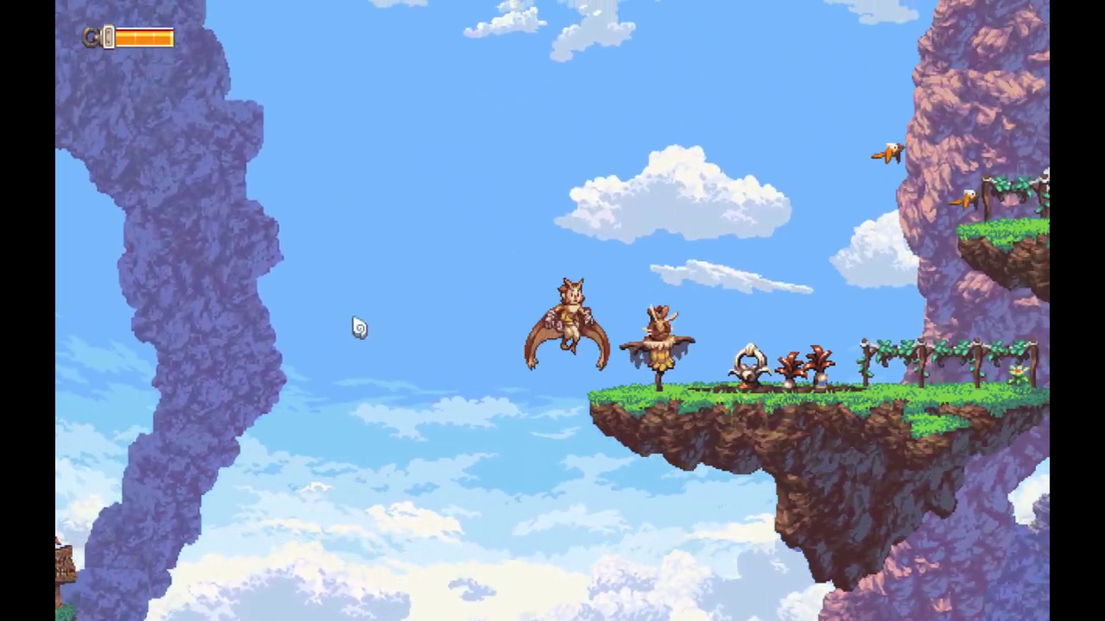
key(s)
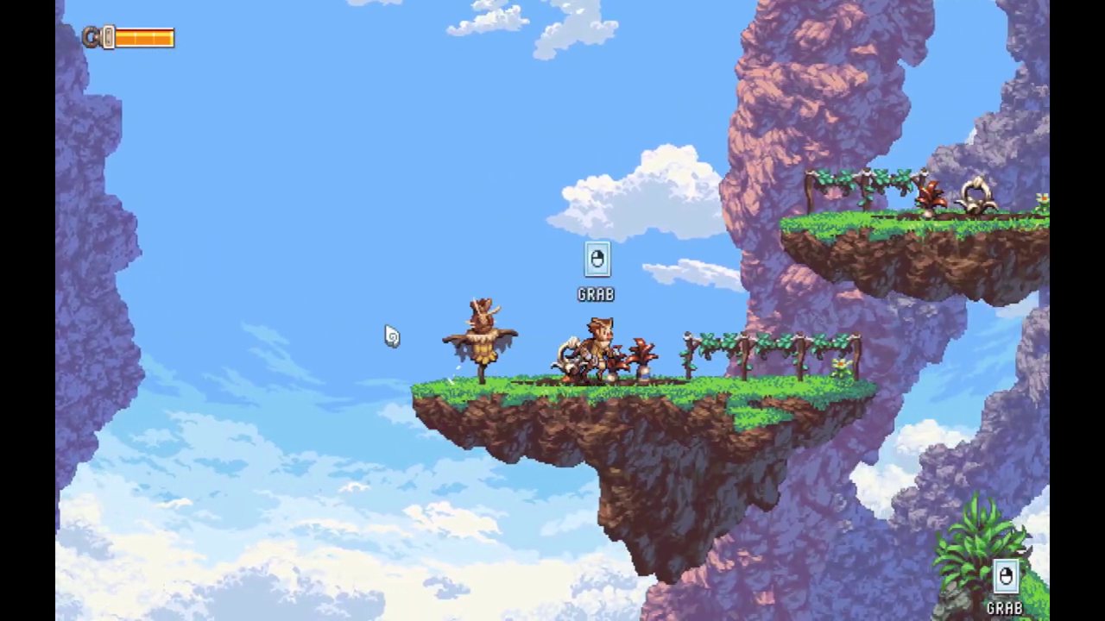
Step: Fly Otus up and left past the rock pillars to land on the grassy island
key(w)
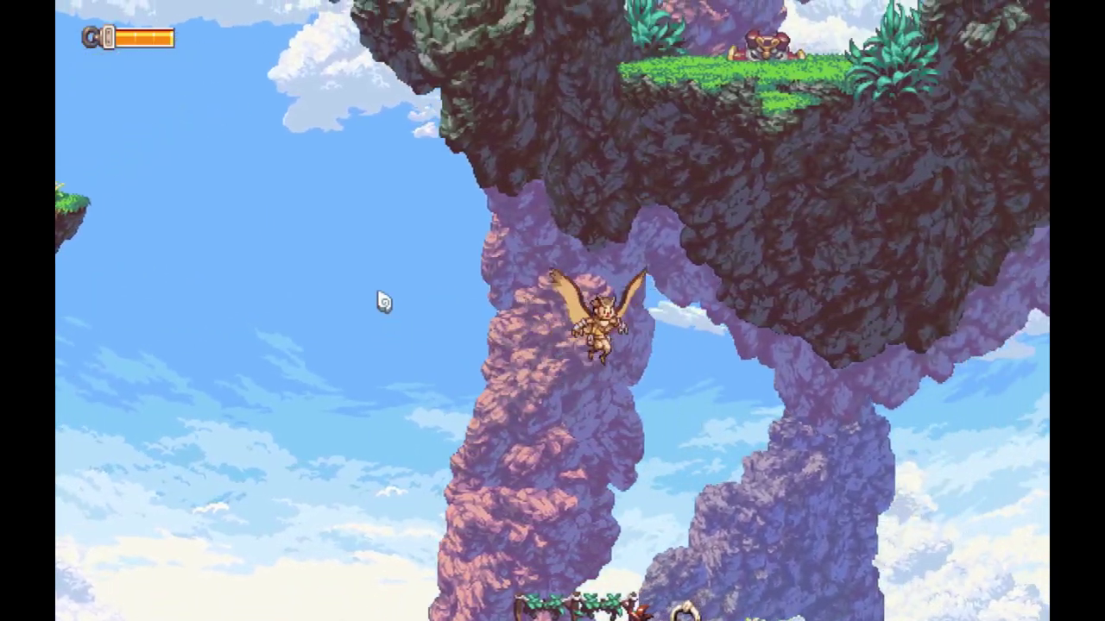
key(a)
key(w)
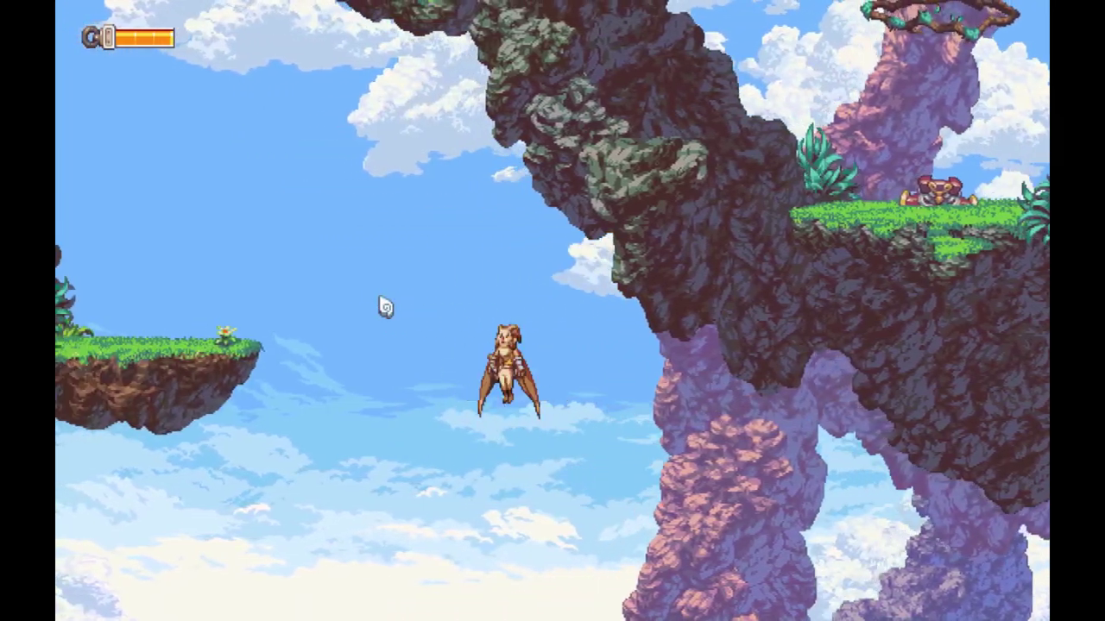
key(w)
key(a)
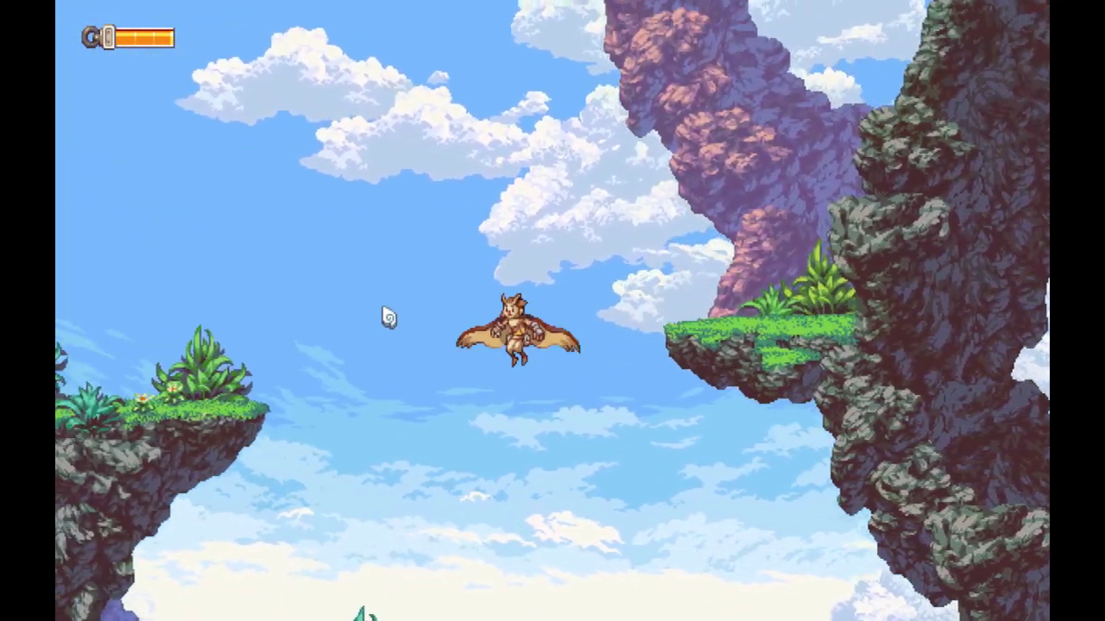
key(w)
key(a)
key(s)
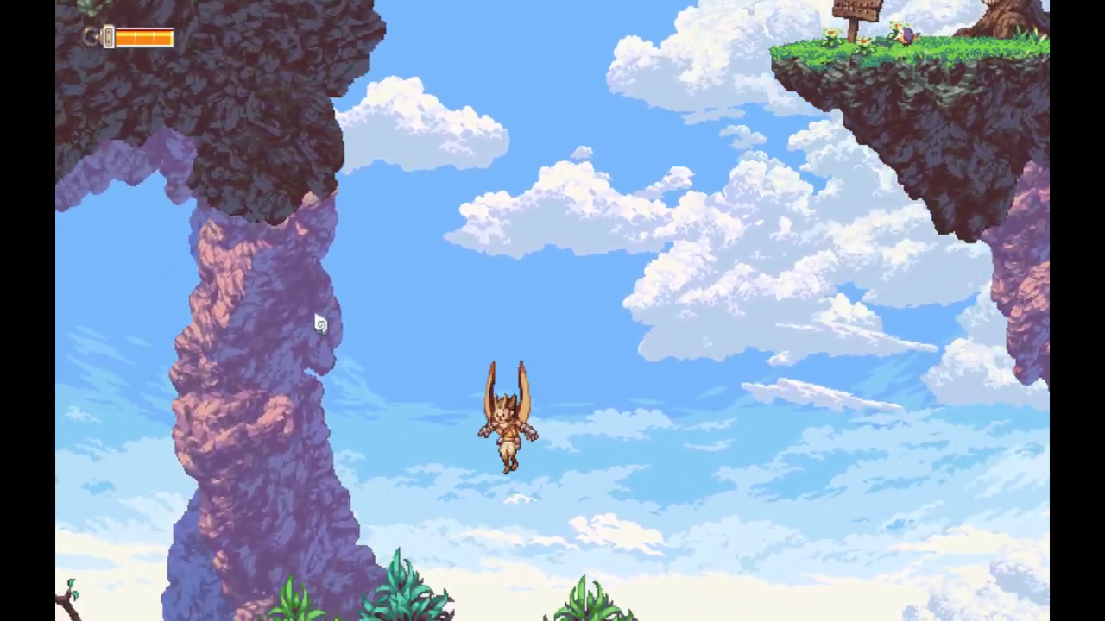
Step: Grab the ring collectible, land by the signpost, then pause and resume the game
key(w)
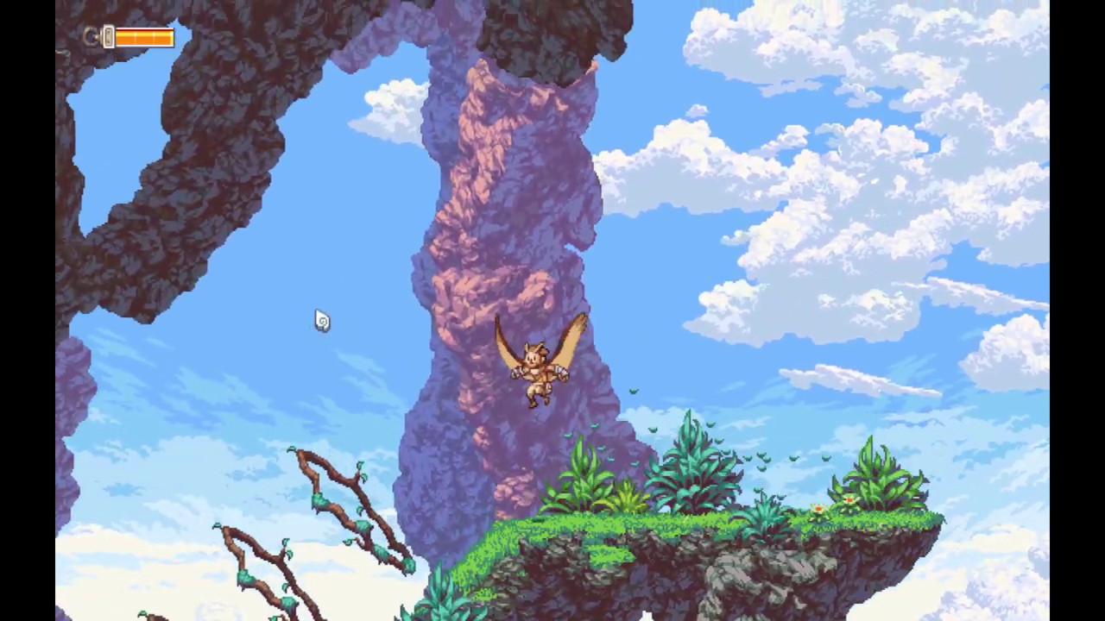
key(a)
key(a)
key(s)
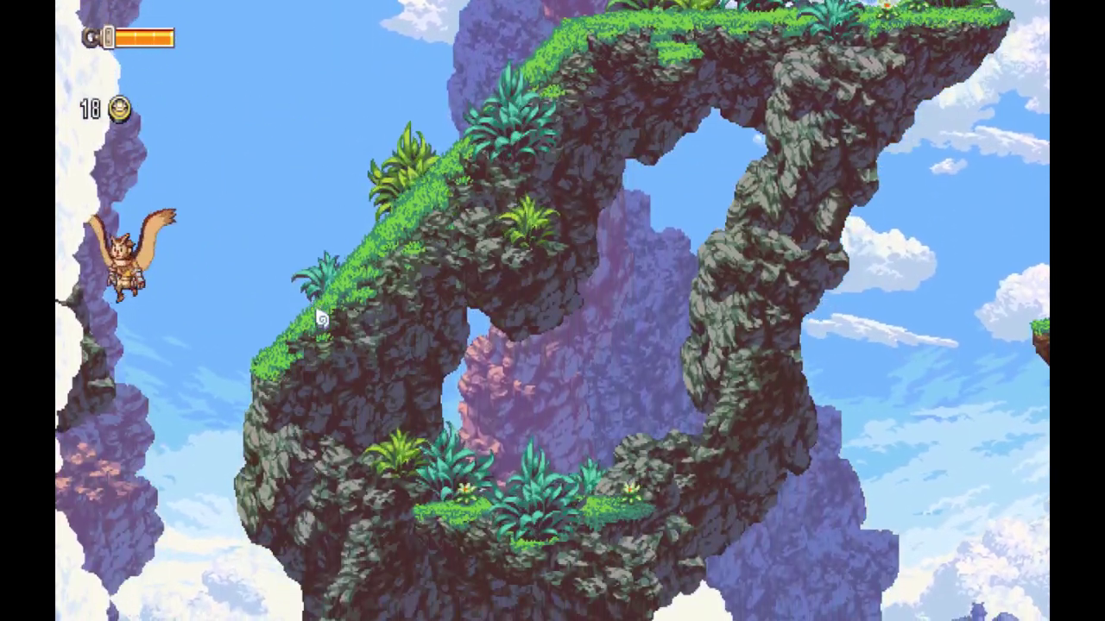
key(d)
key(s)
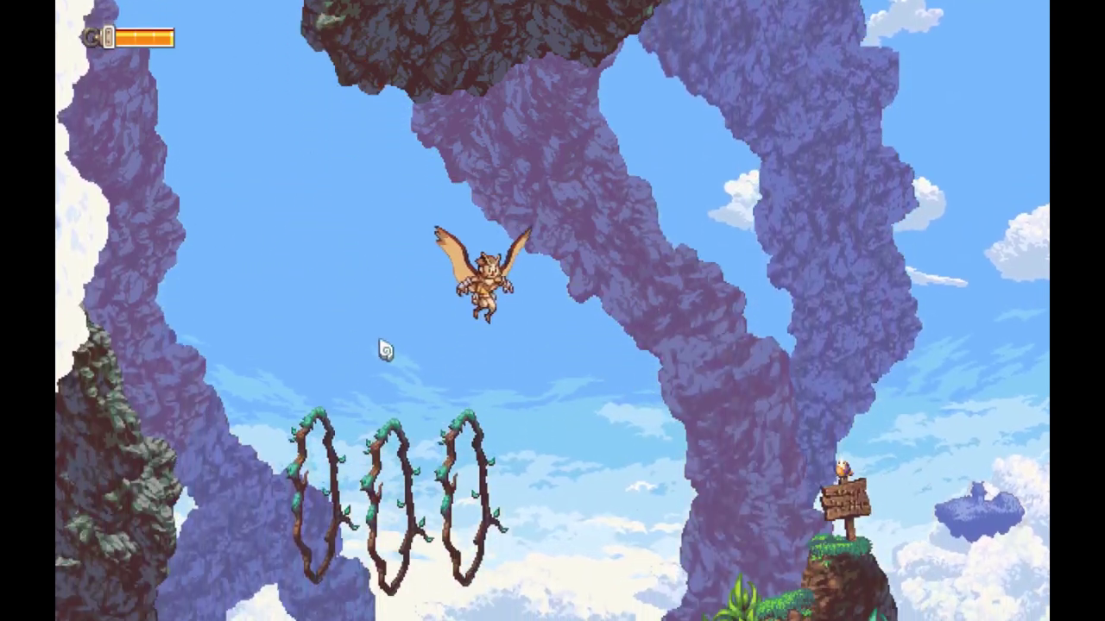
key(w)
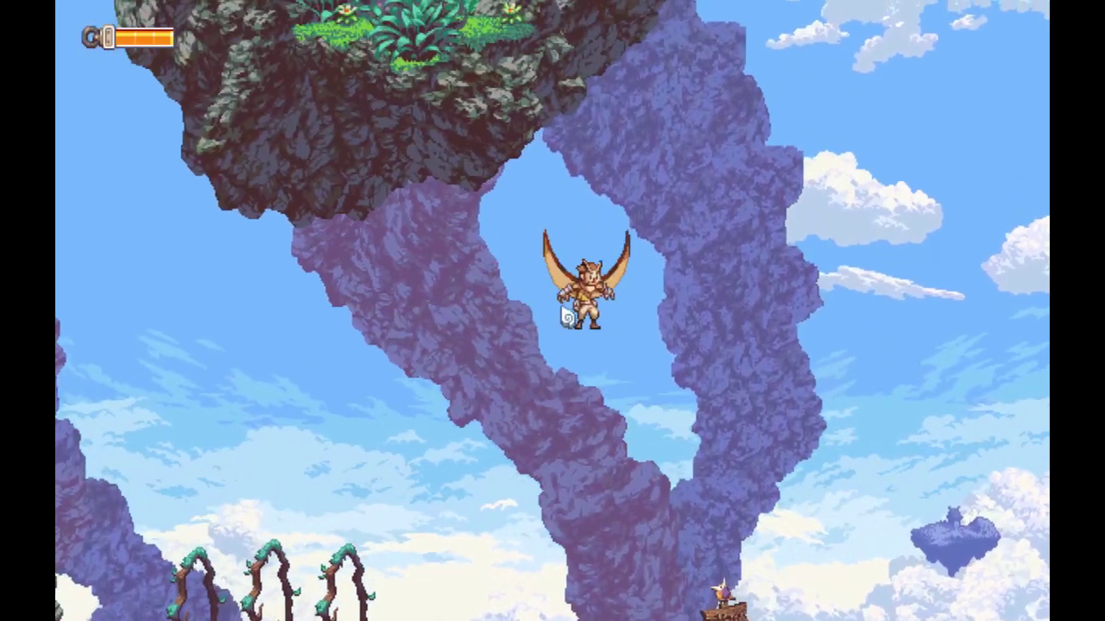
key(s)
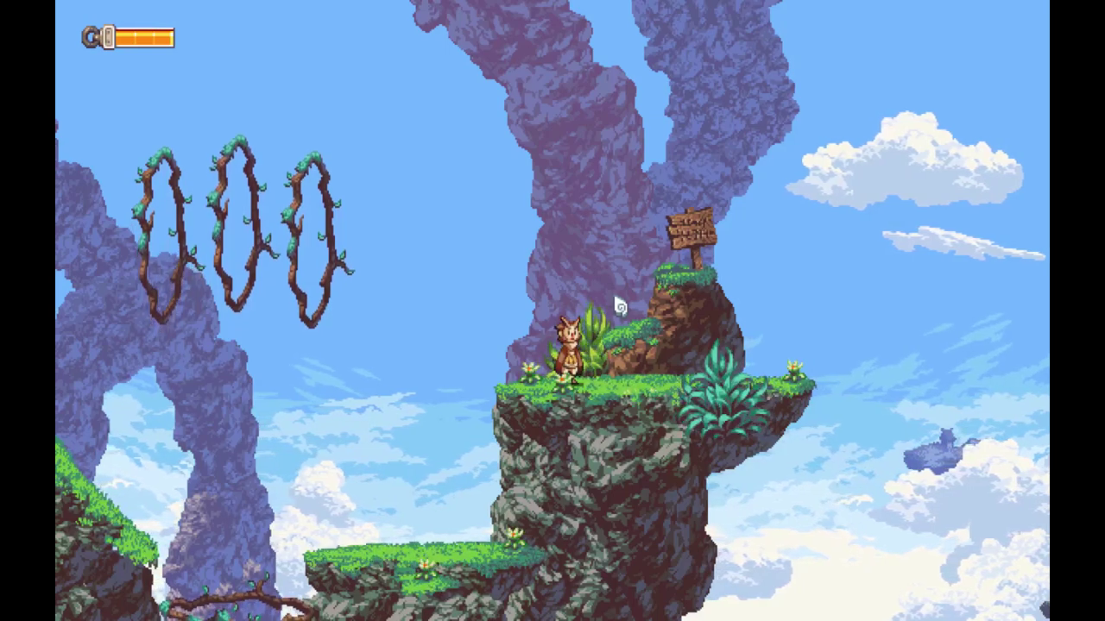
key(Escape)
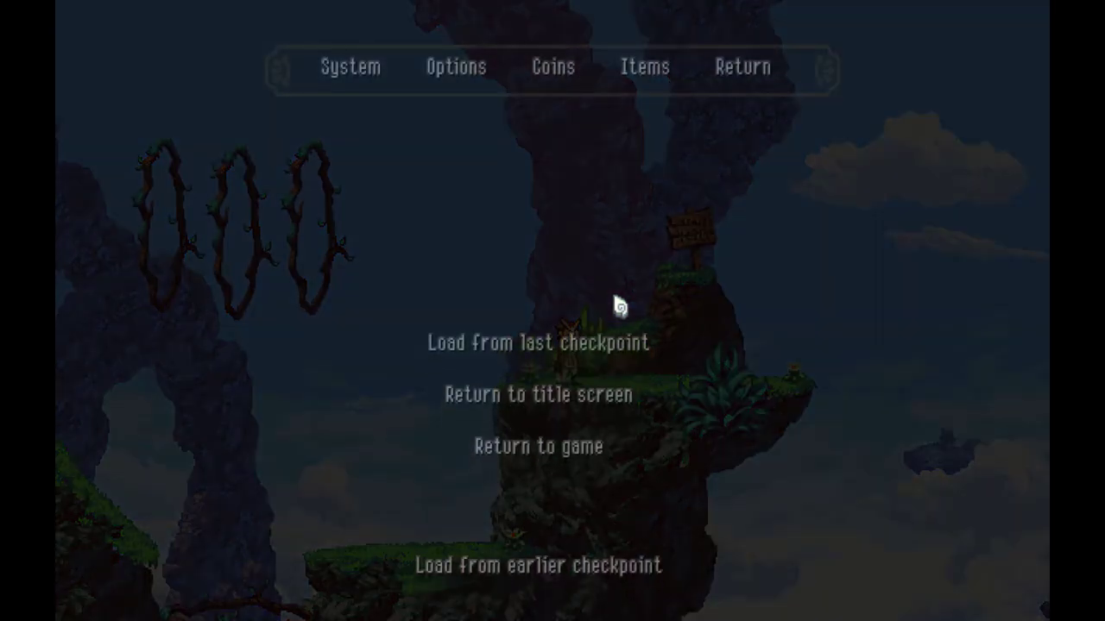
click(577, 441)
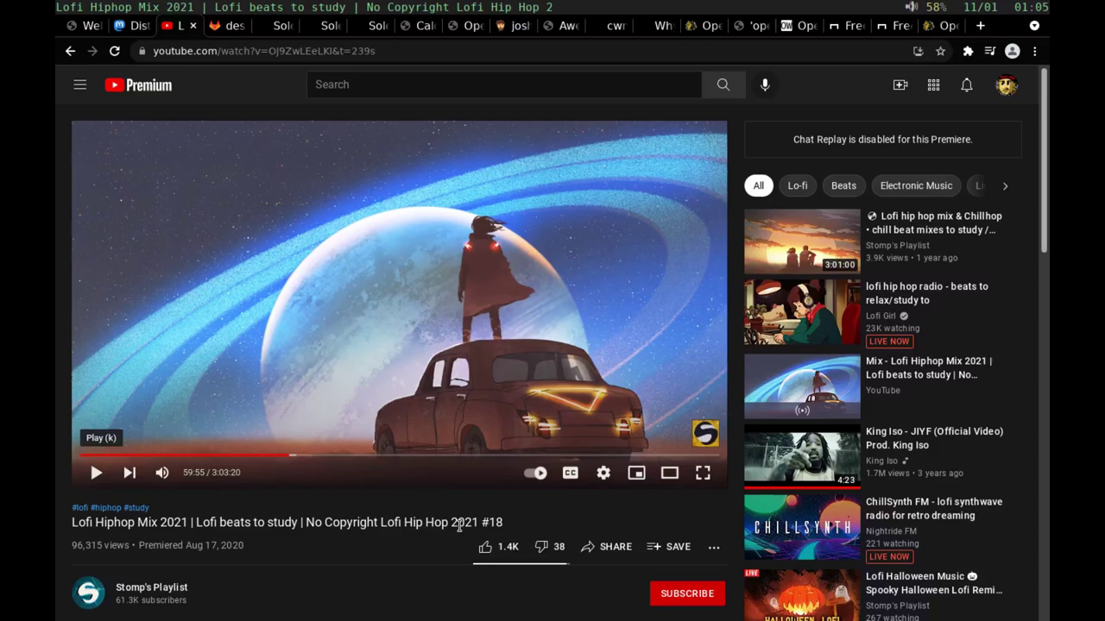
Step: Bring up tmux window 4 with the OpenBSD system info and clear the partial 'ne' command
key(alt+Tab)
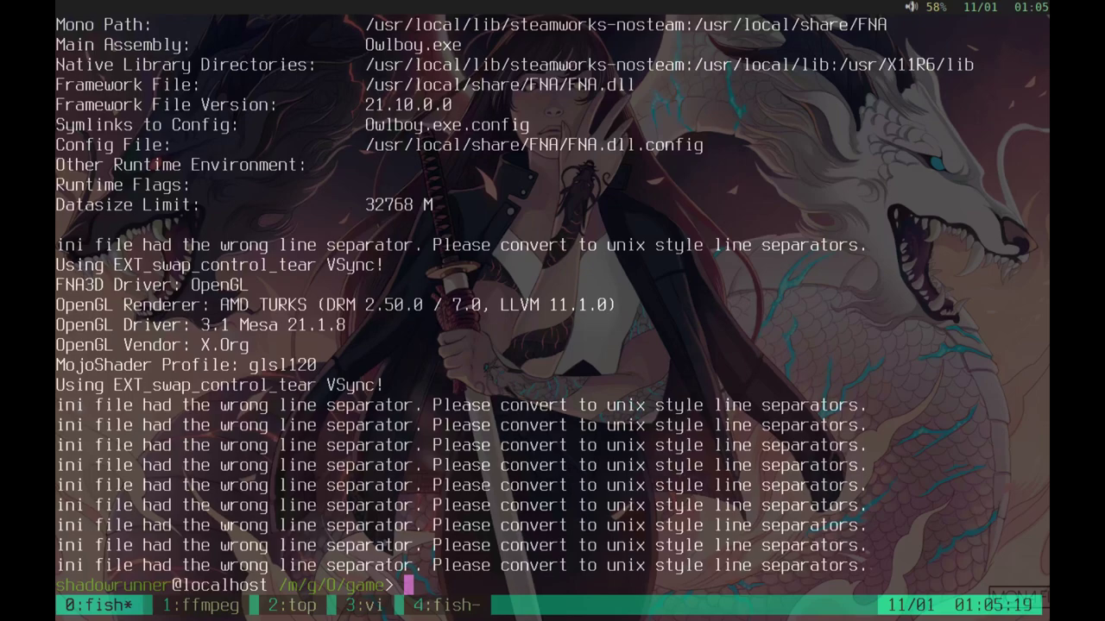
key(ctrl+b)
text(4)
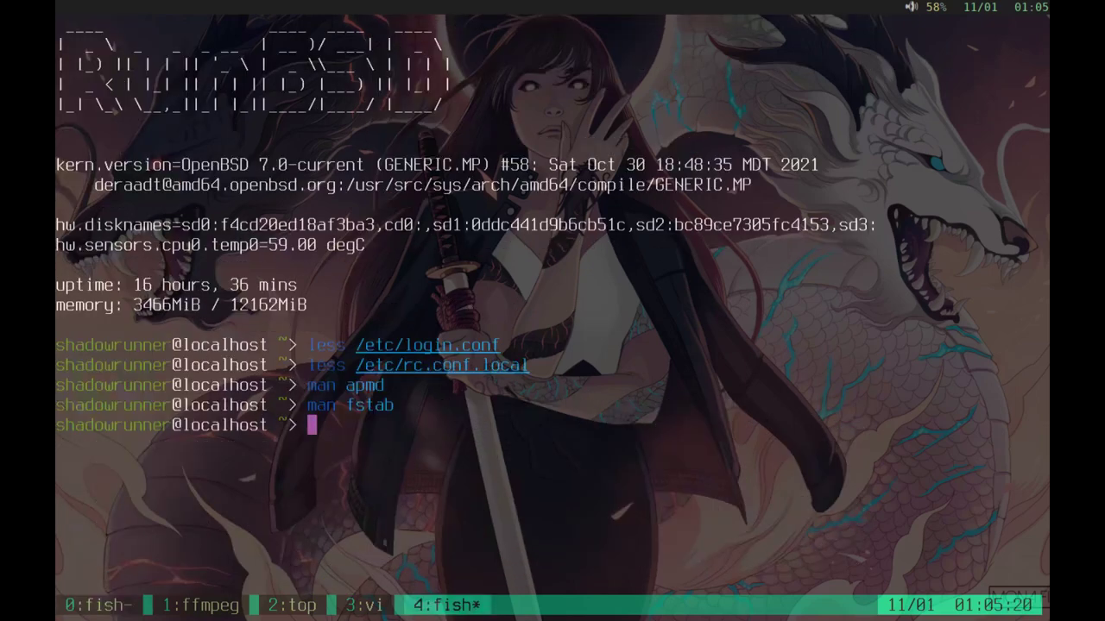
text(ne)
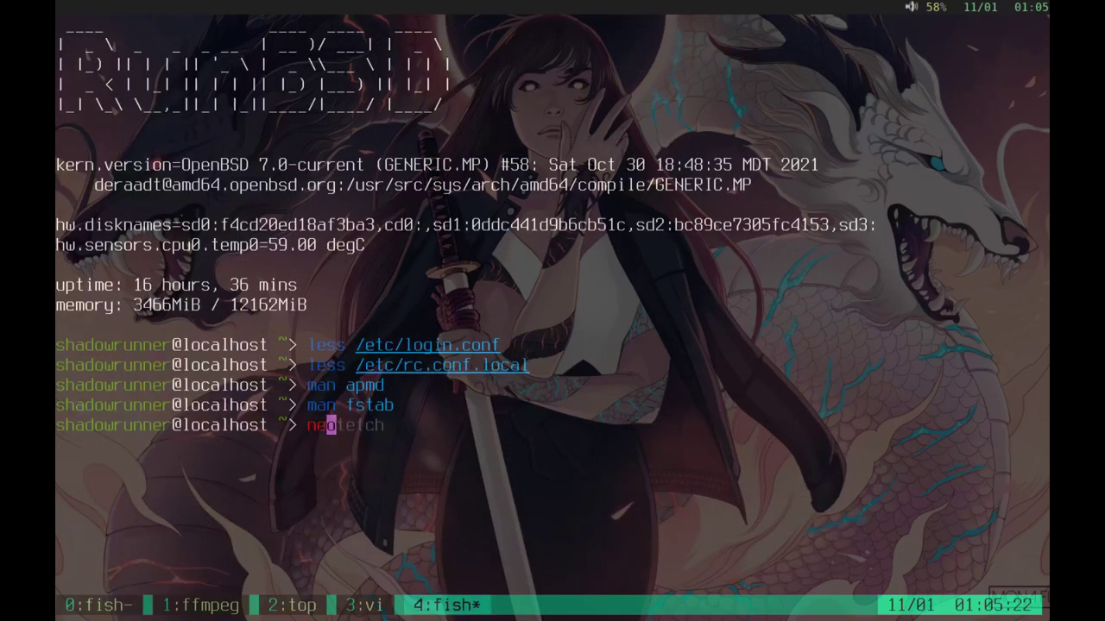
key(BackSpace)
key(BackSpace)
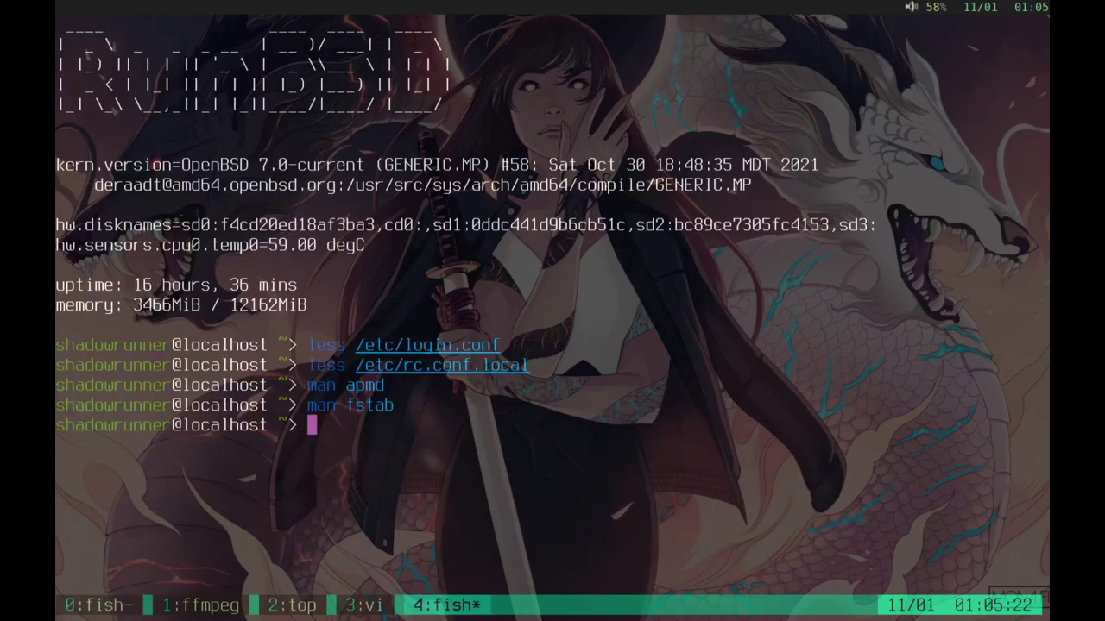